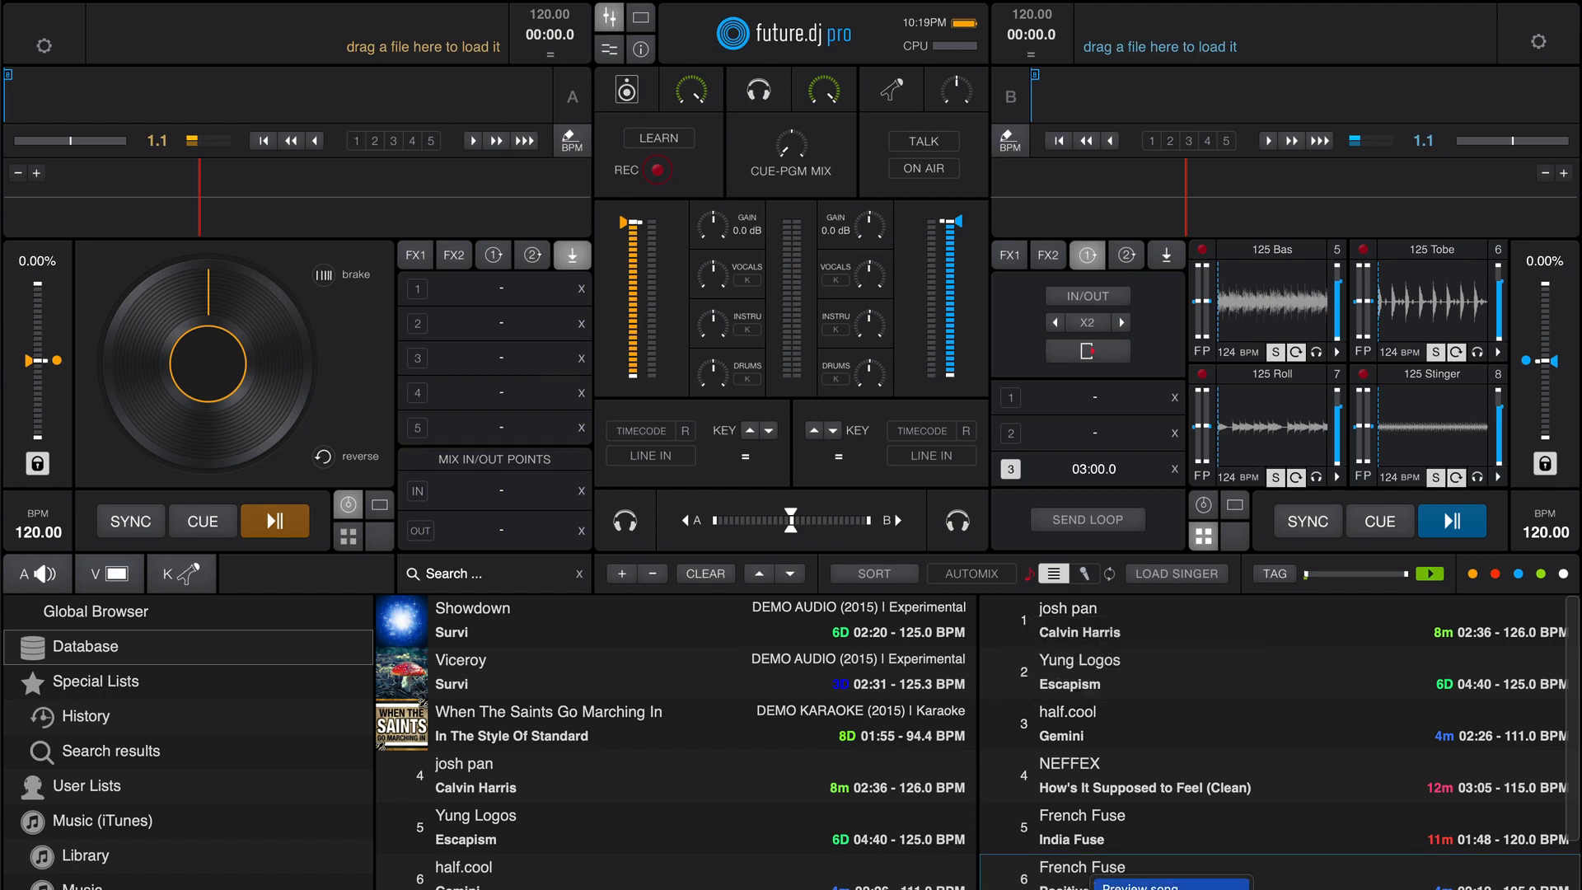
# Step: Load Positive Fuse by French Fuse onto deck A and show its BPM editing controls
pyautogui.doubleClick(1088, 871)
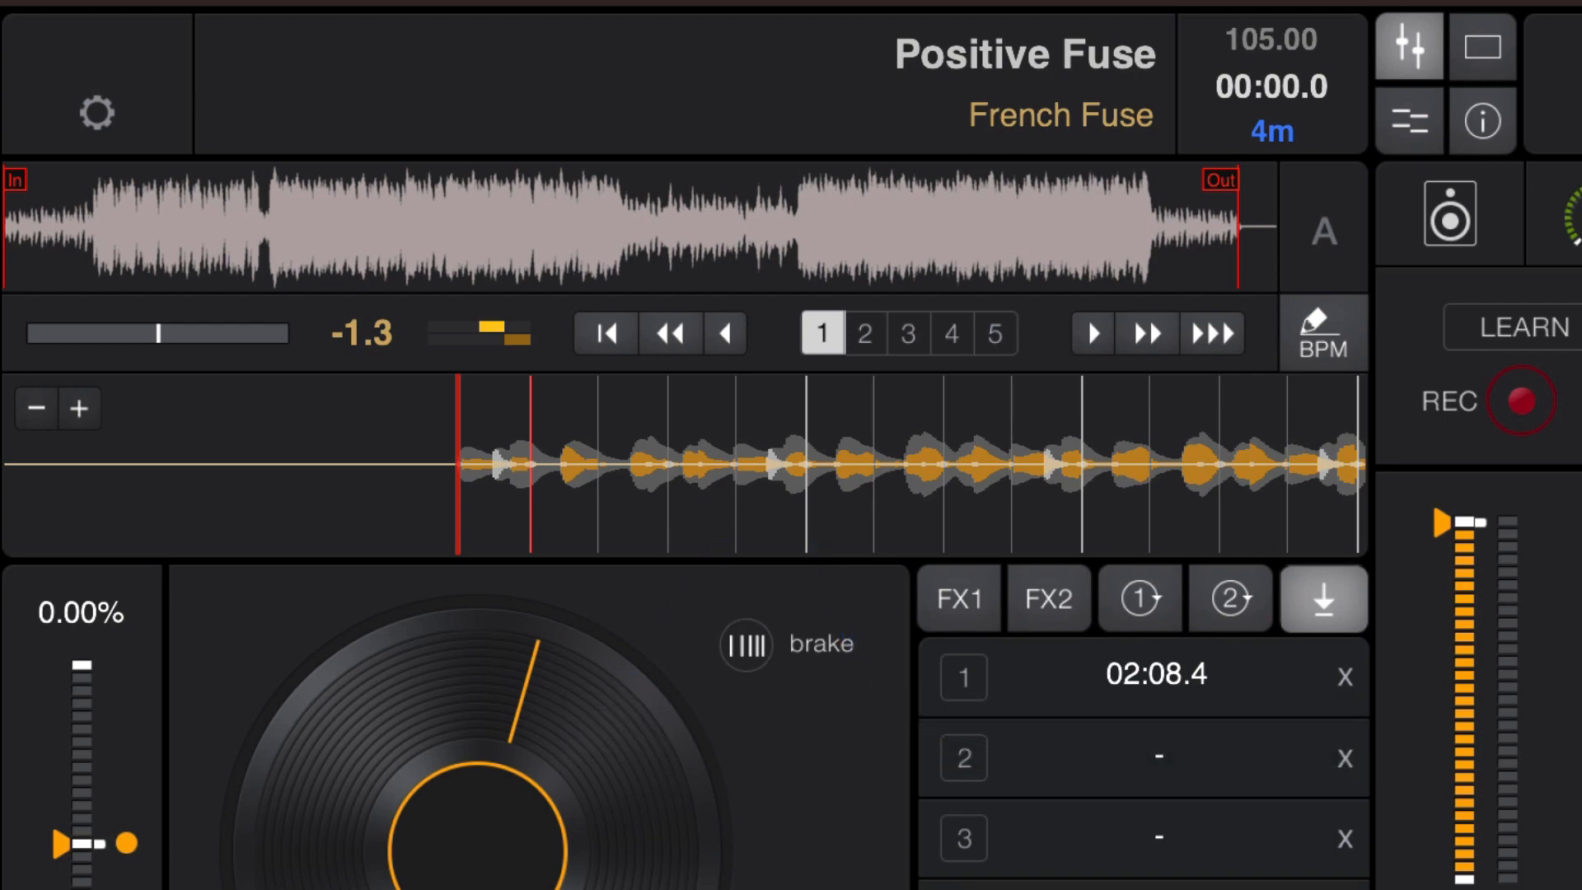
pyautogui.press('space')
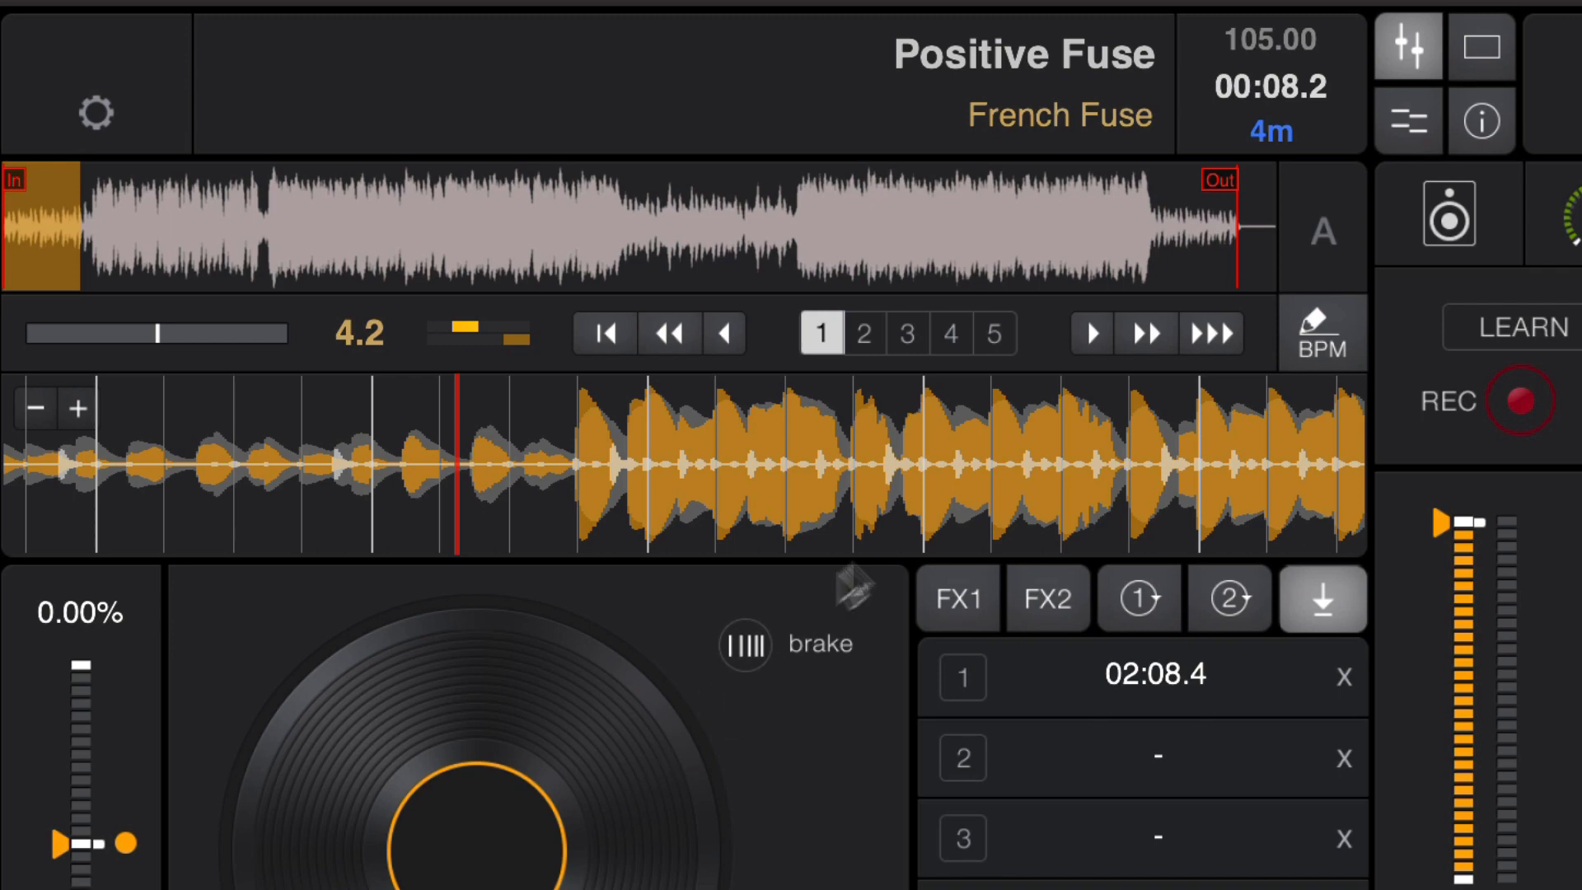
pyautogui.click(1332, 326)
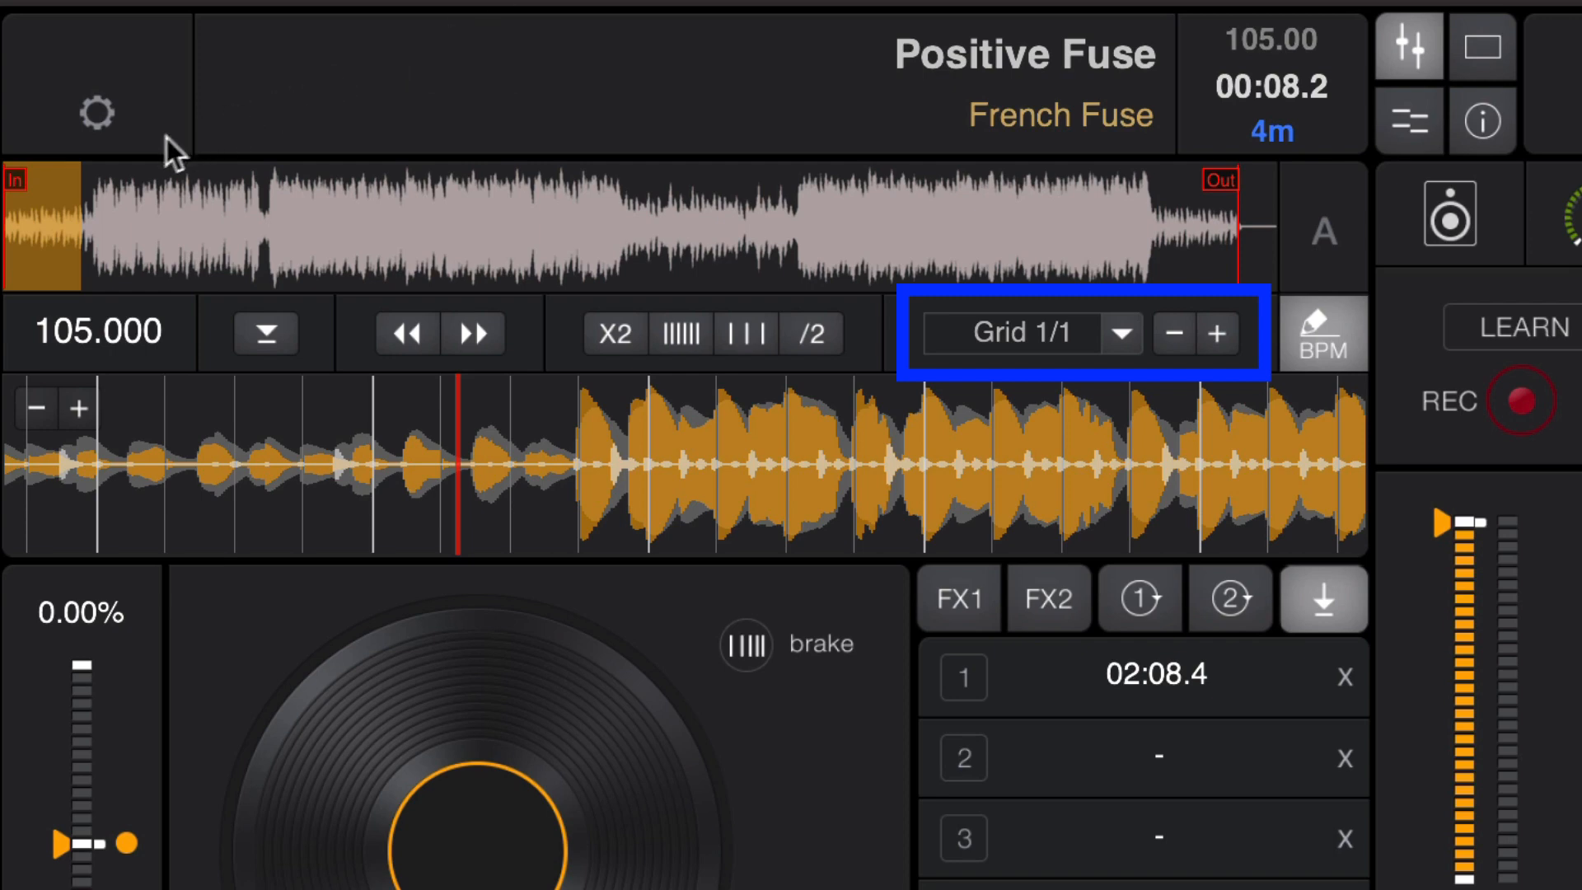
# Step: Compare the beat grid with the waveform at the song's section changes around 00:09.0, 00:27.6, 01:03.6 and 01:22.4
pyautogui.click(93, 215)
pyautogui.click(91, 214)
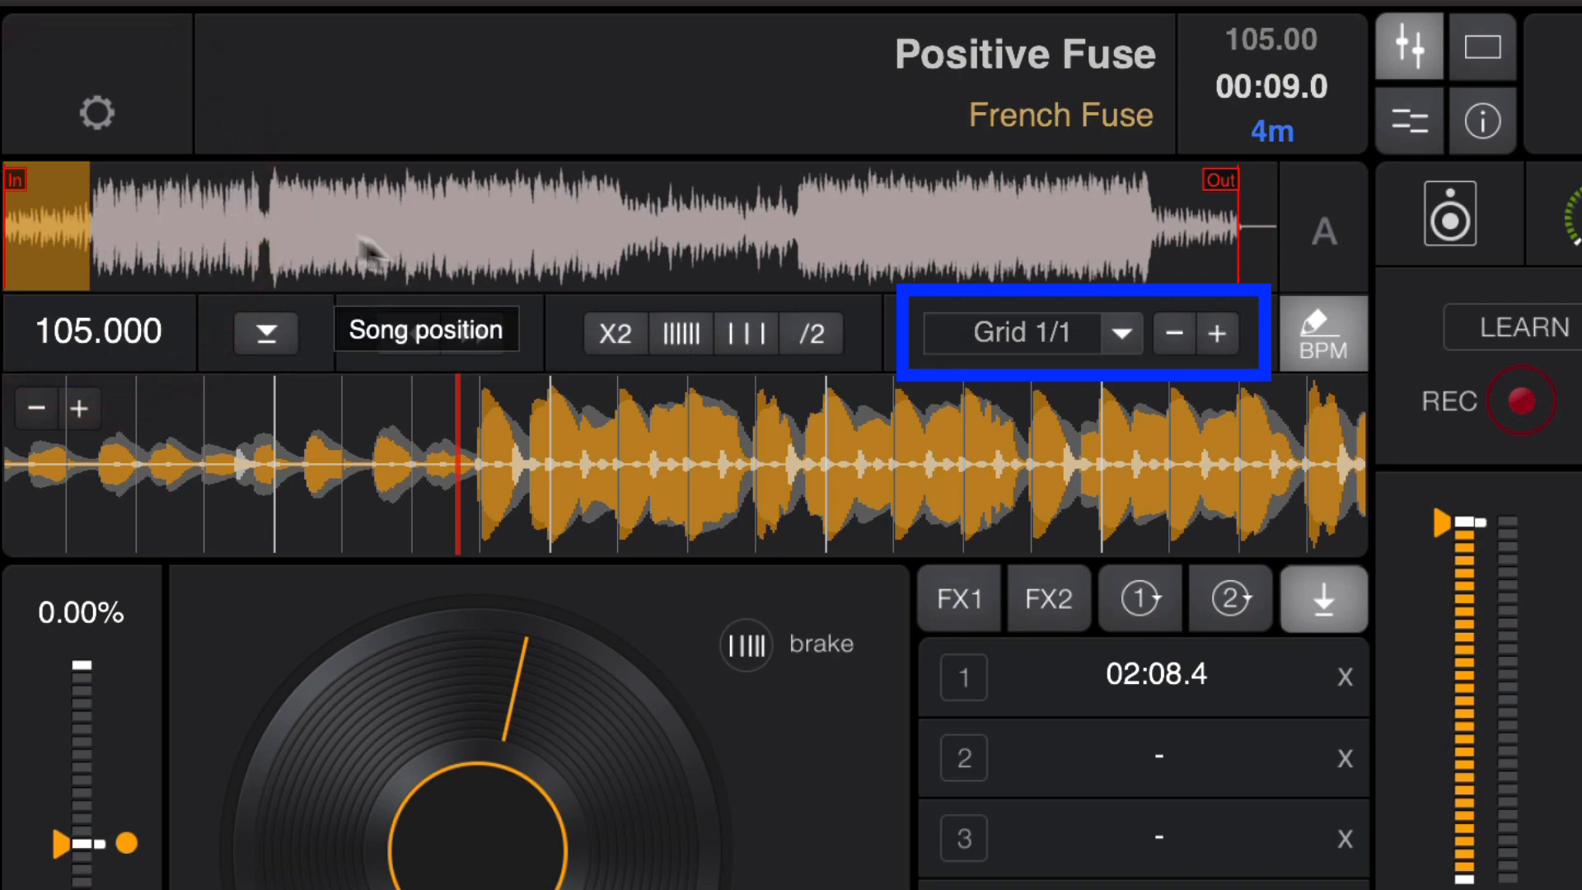
pyautogui.click(270, 216)
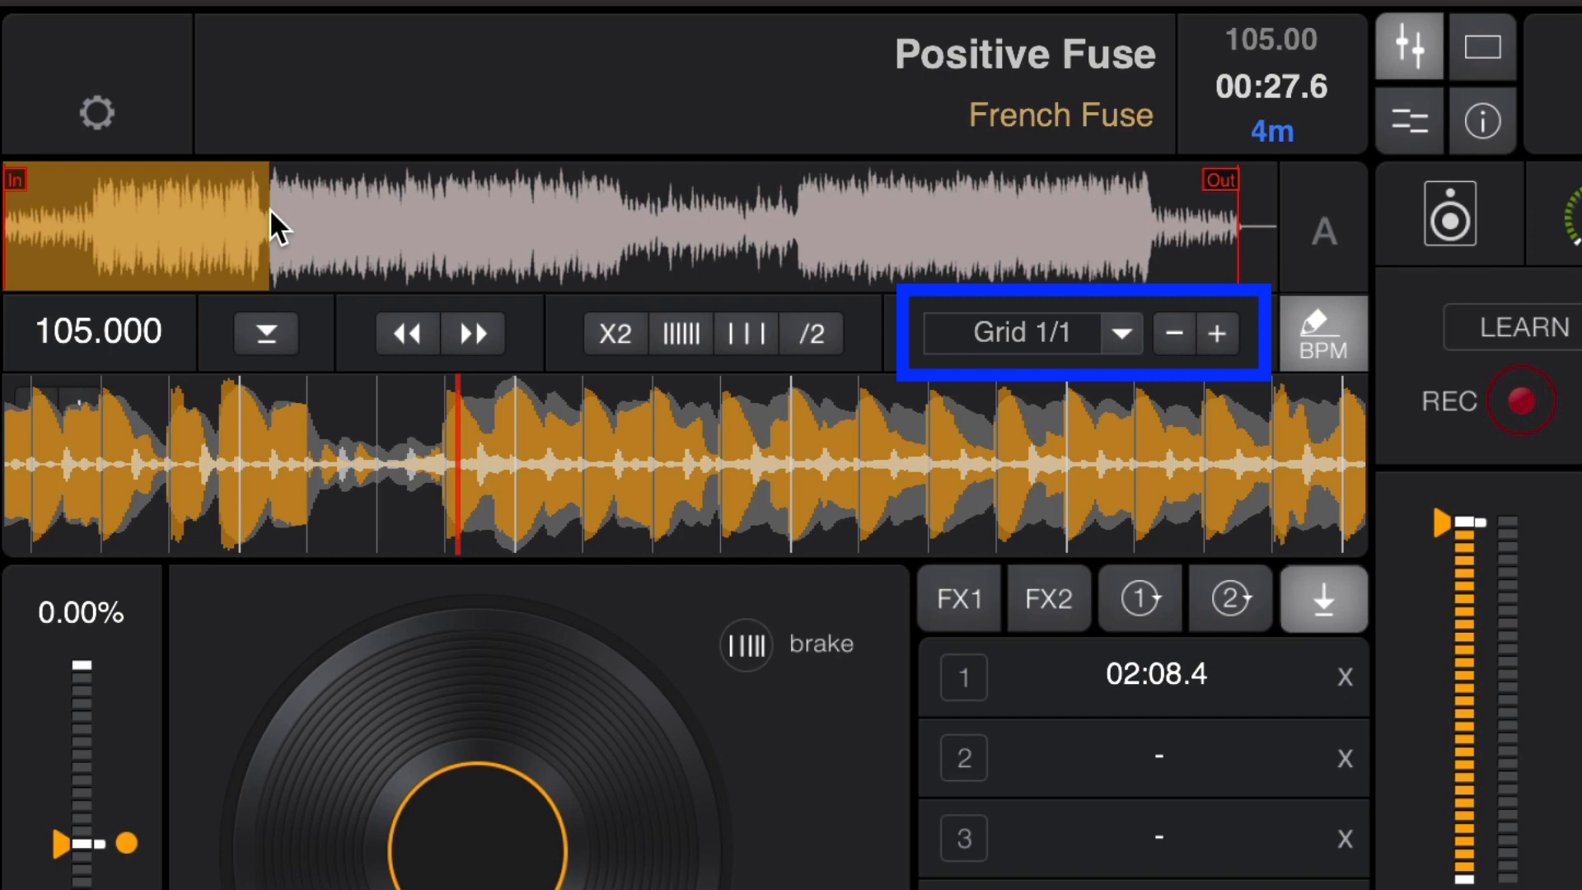
pyautogui.click(618, 201)
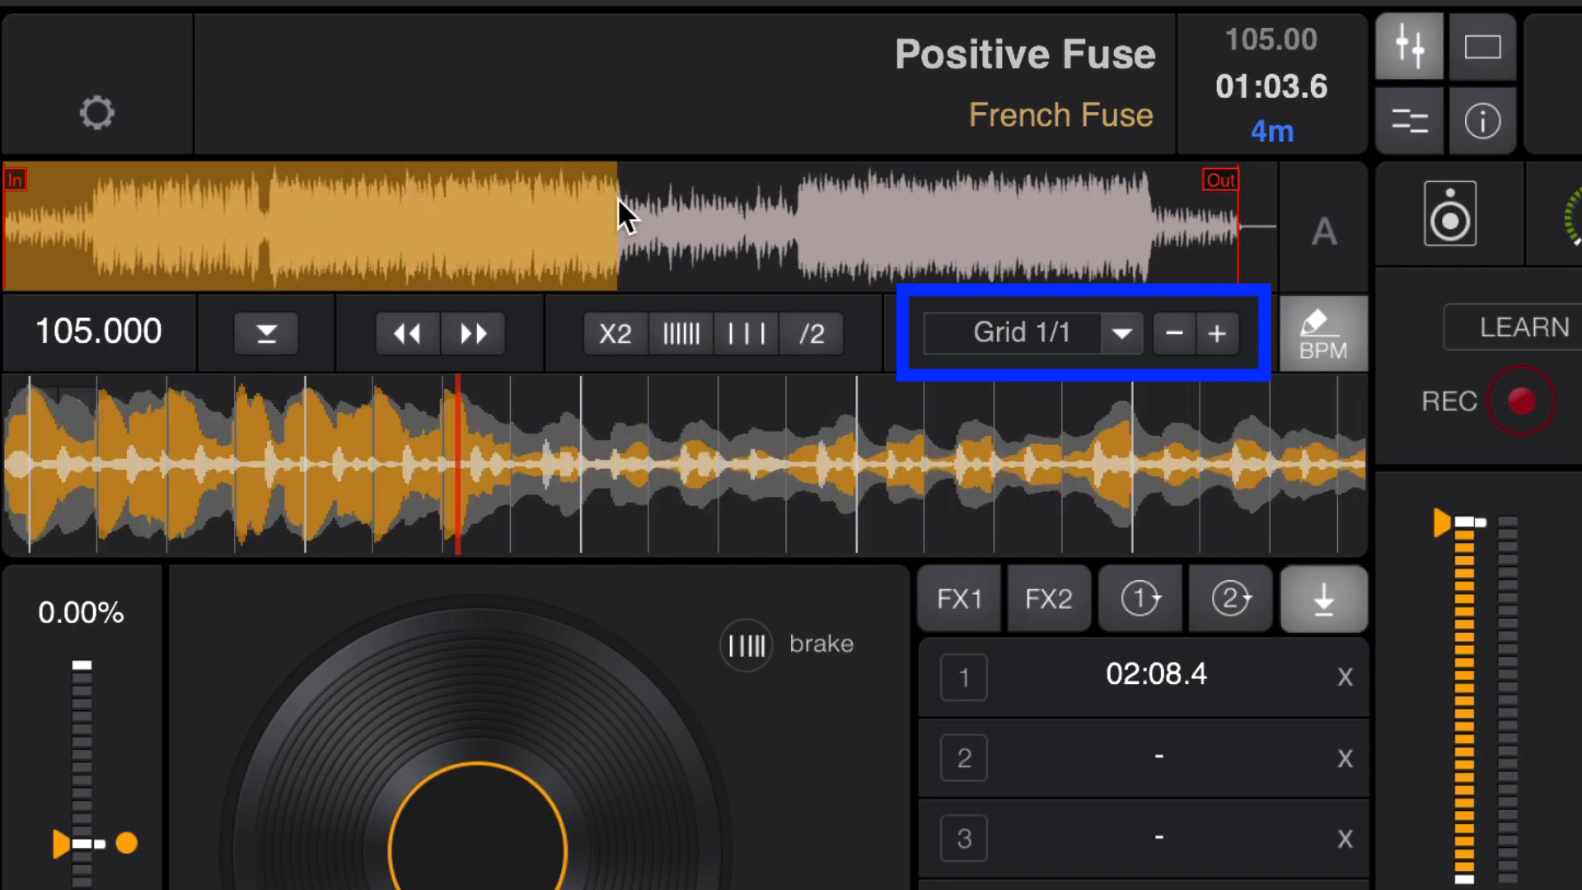
pyautogui.click(790, 208)
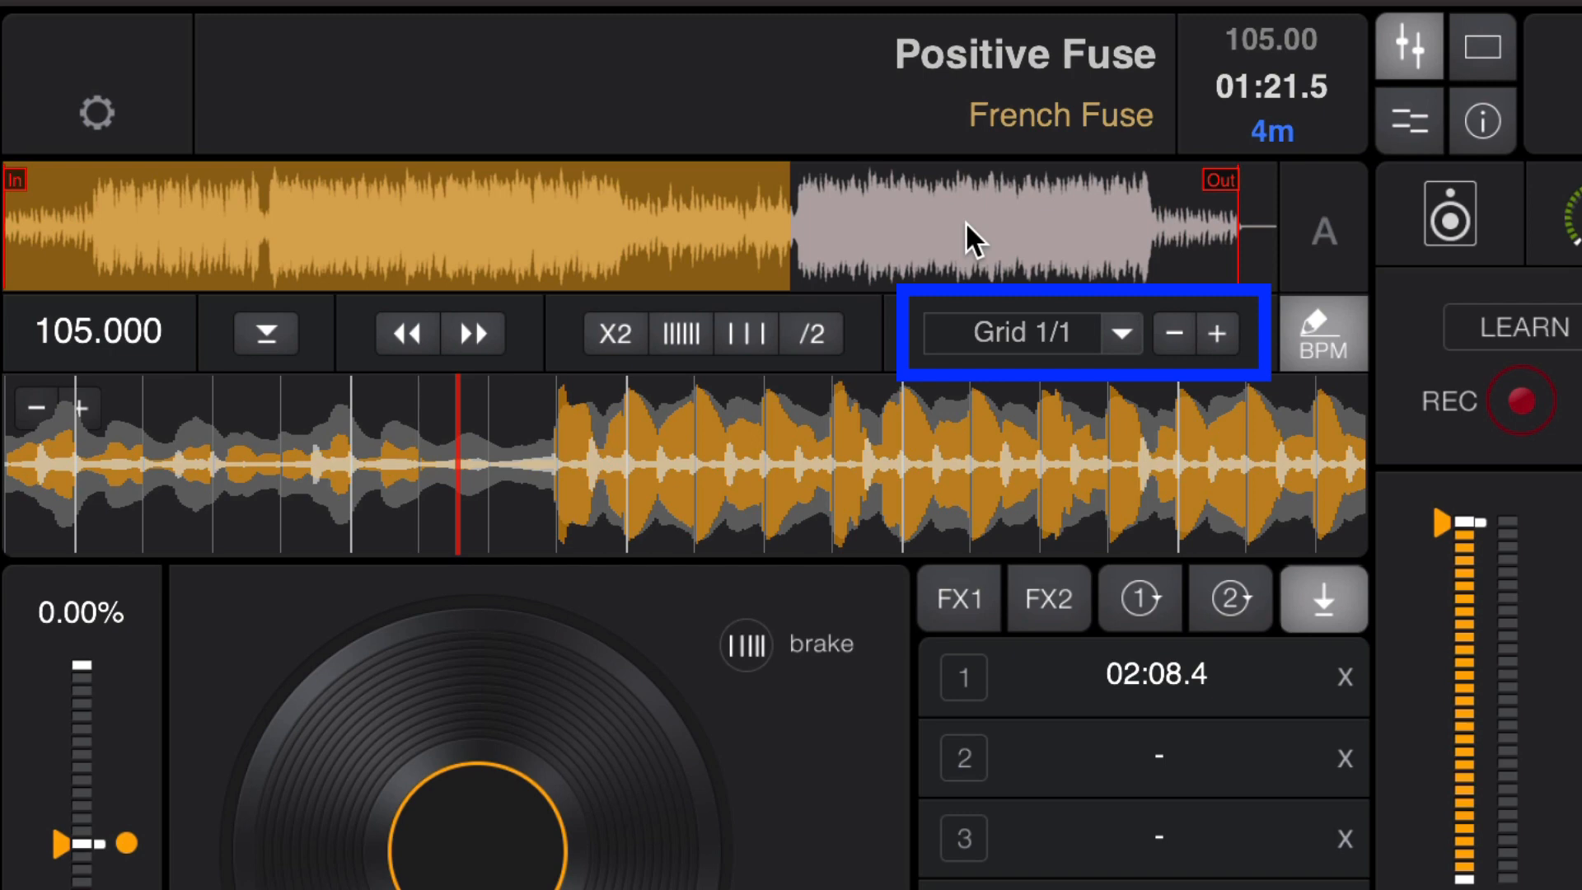
pyautogui.click(800, 225)
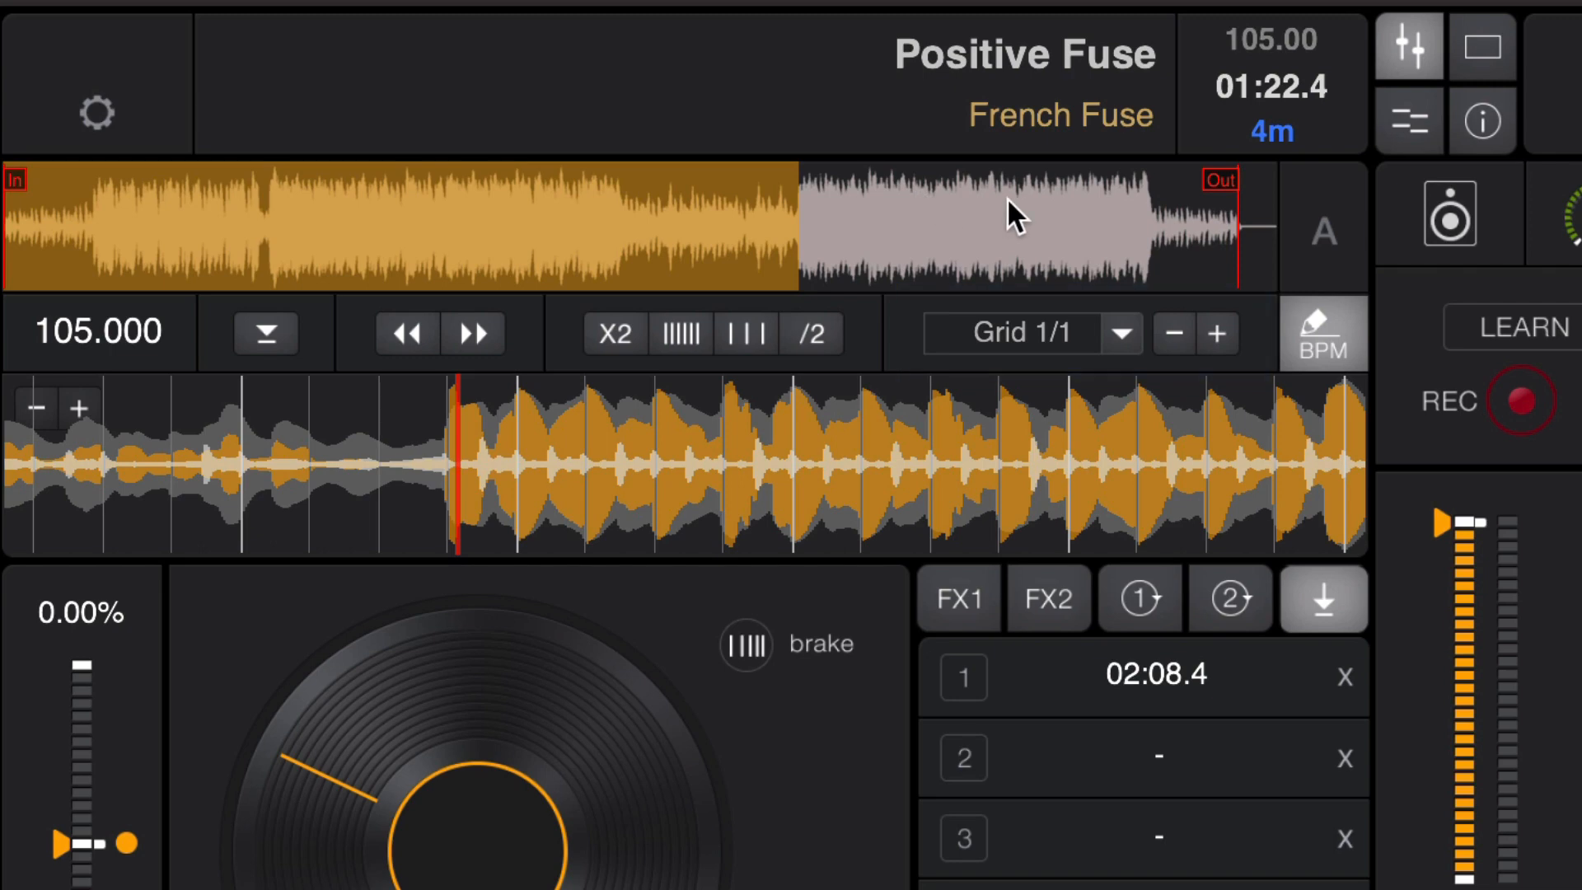
# Step: Set the song's down-beat at the start of the first loud section, at 00:09.2
pyautogui.click(93, 227)
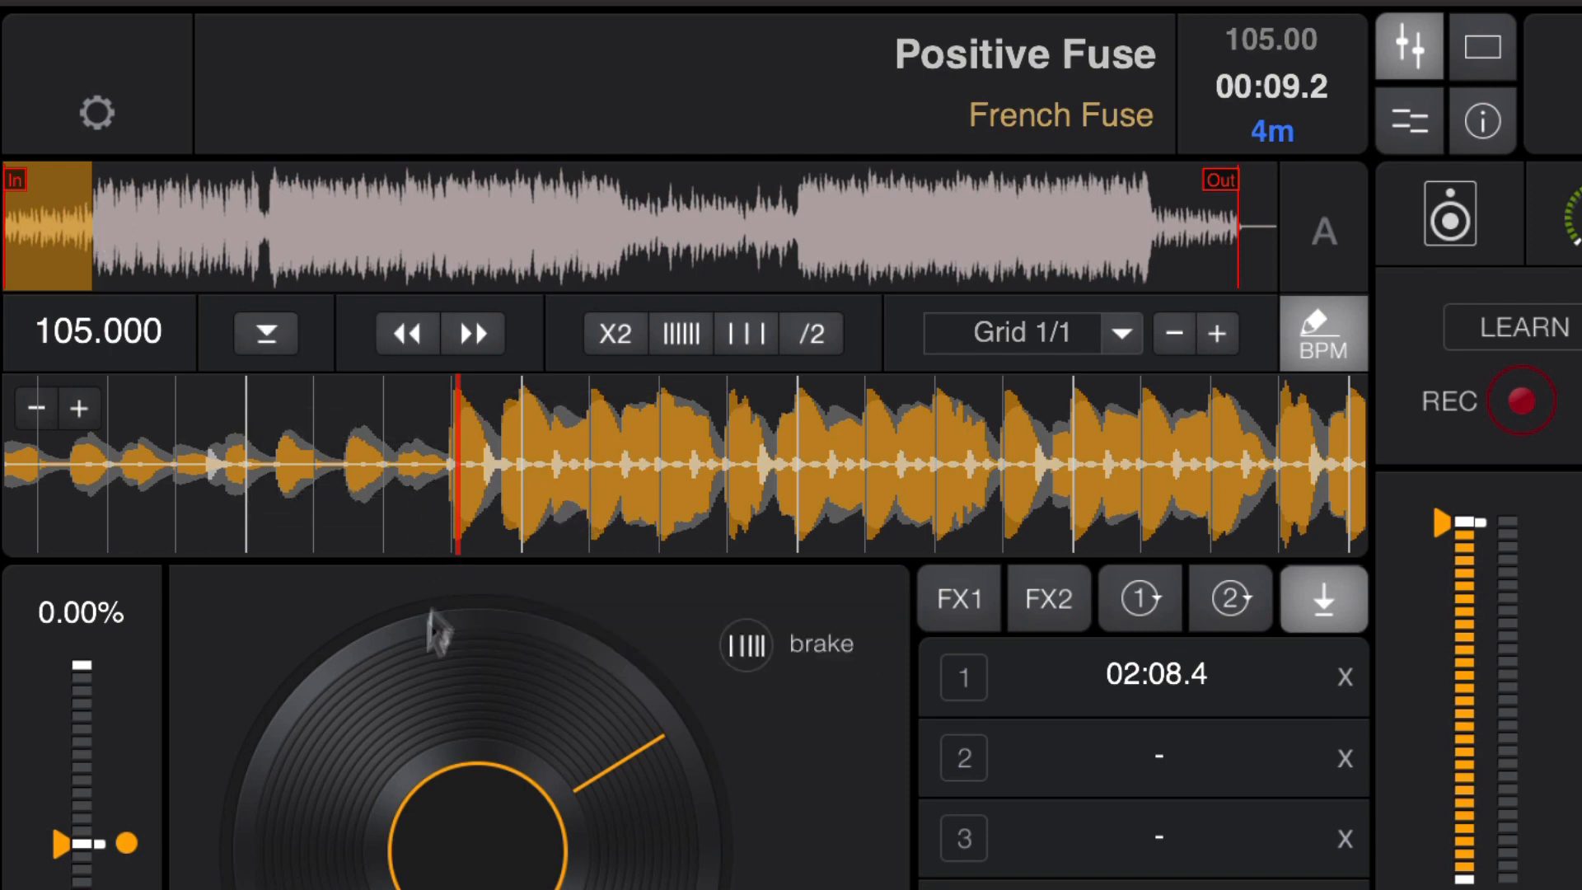
pyautogui.moveTo(440, 644); pyautogui.dragTo(103, 247)
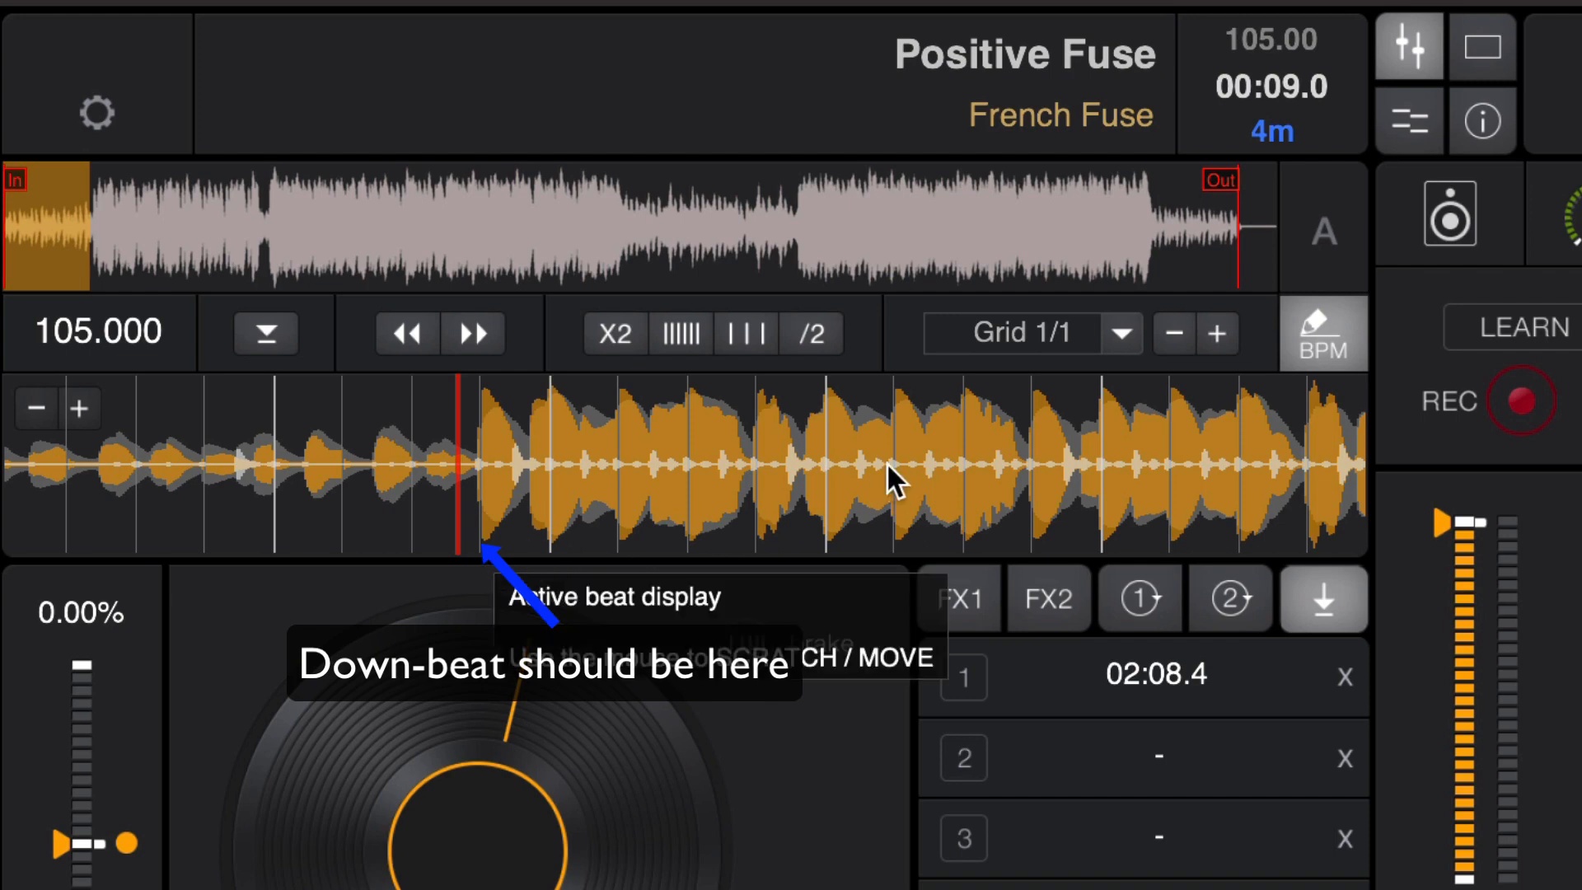
pyautogui.moveTo(892, 527)
pyautogui.mouseDown()
pyautogui.moveTo(351, 647)
pyautogui.moveTo(377, 646)
pyautogui.mouseUp()
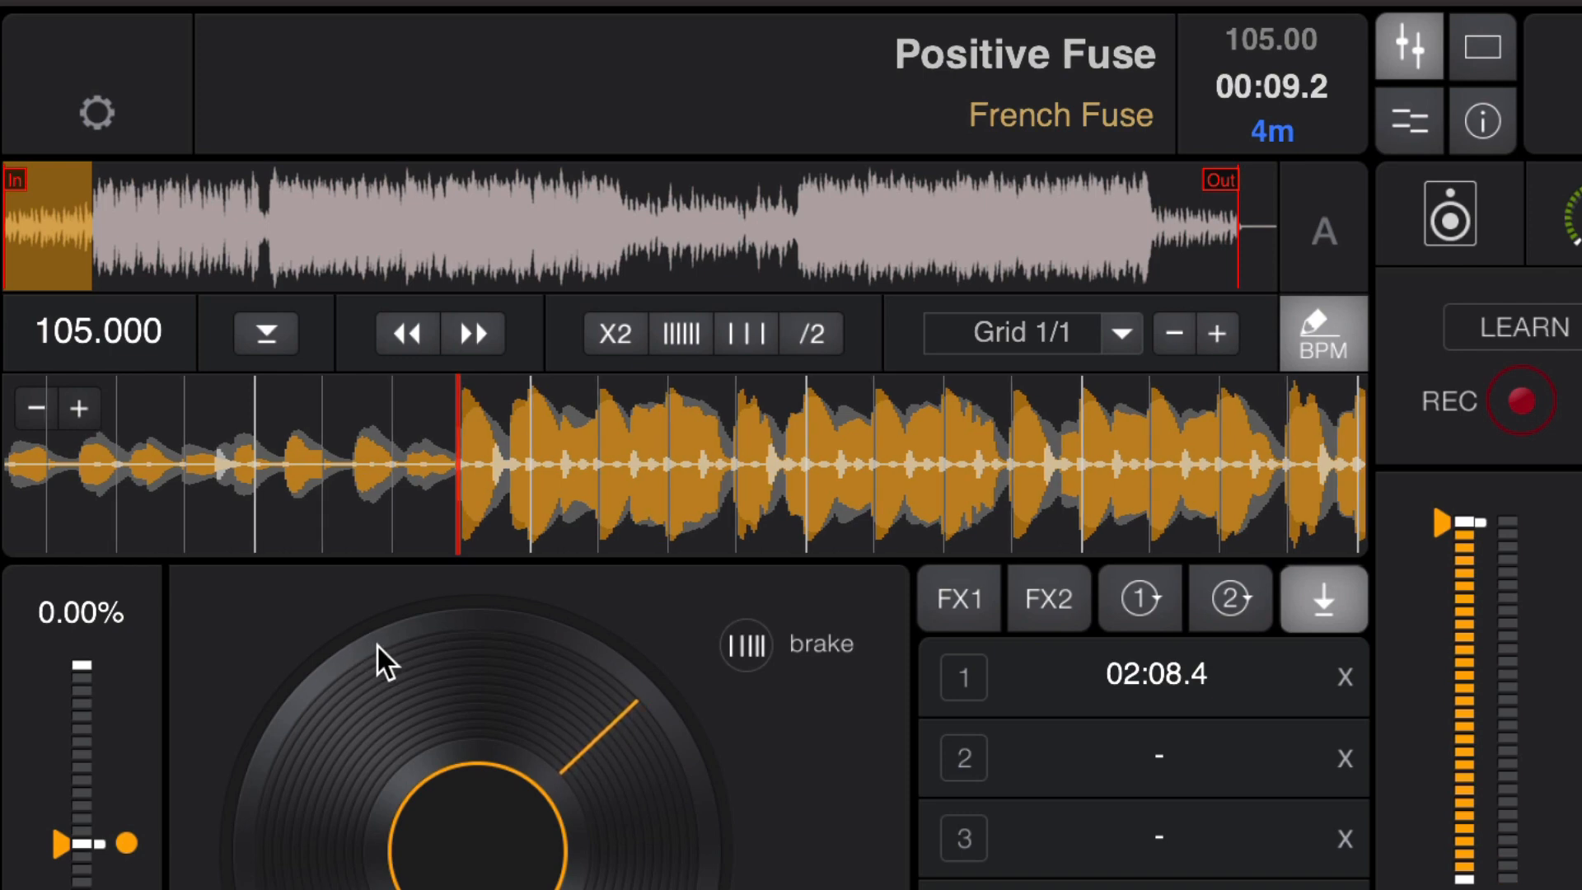
pyautogui.click(266, 333)
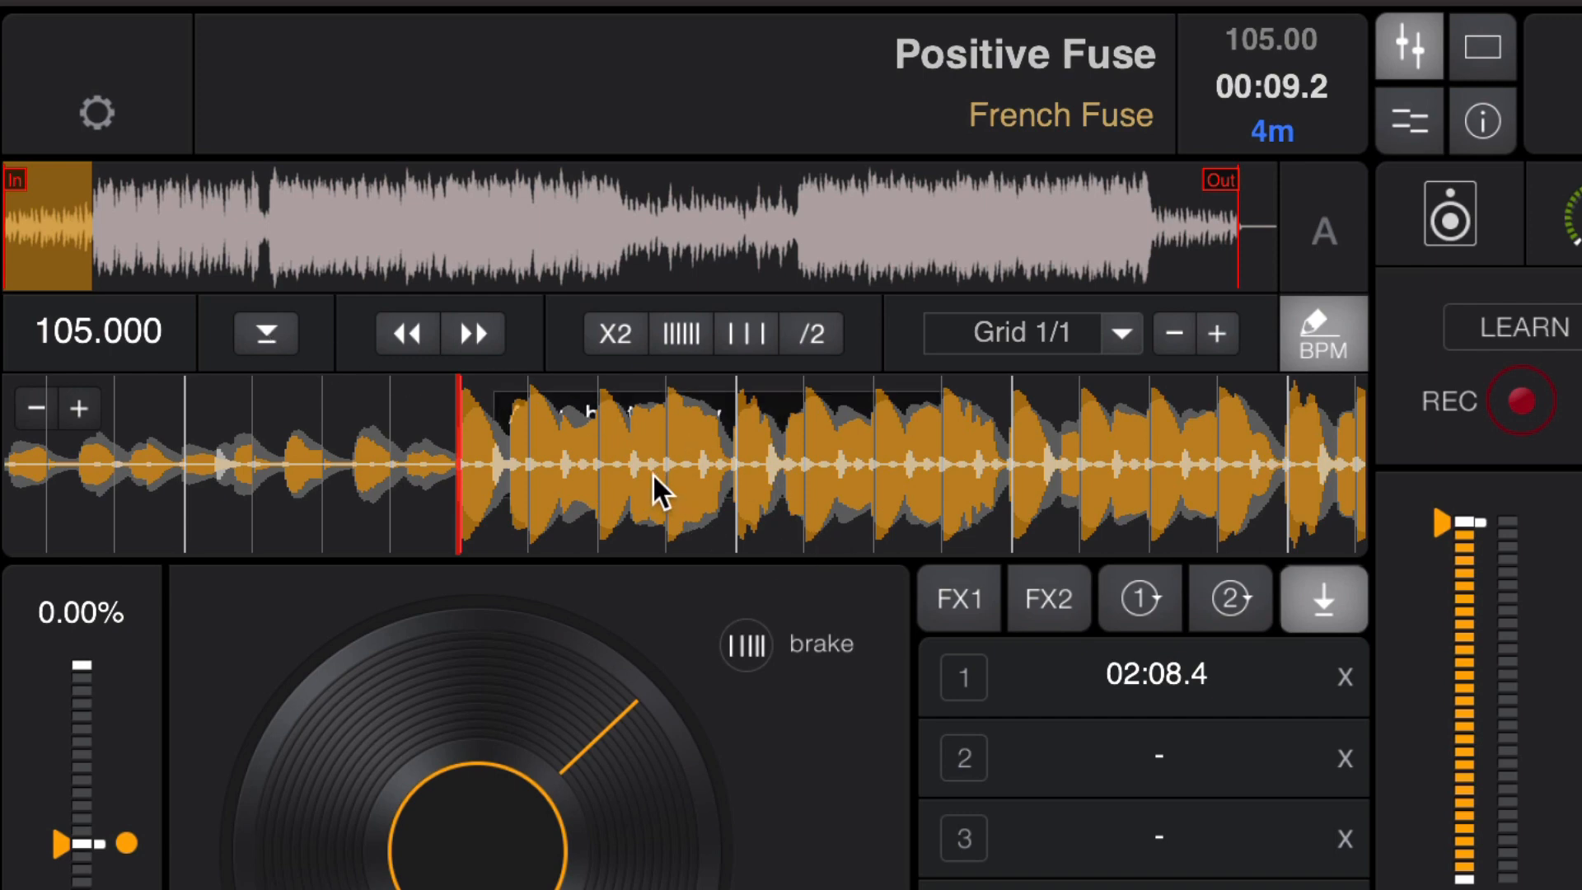
# Step: Nudge the beat grid right off the first loud beat, and shift it back left onto that beat
pyautogui.moveTo(652, 473); pyautogui.dragTo(1271, 523)
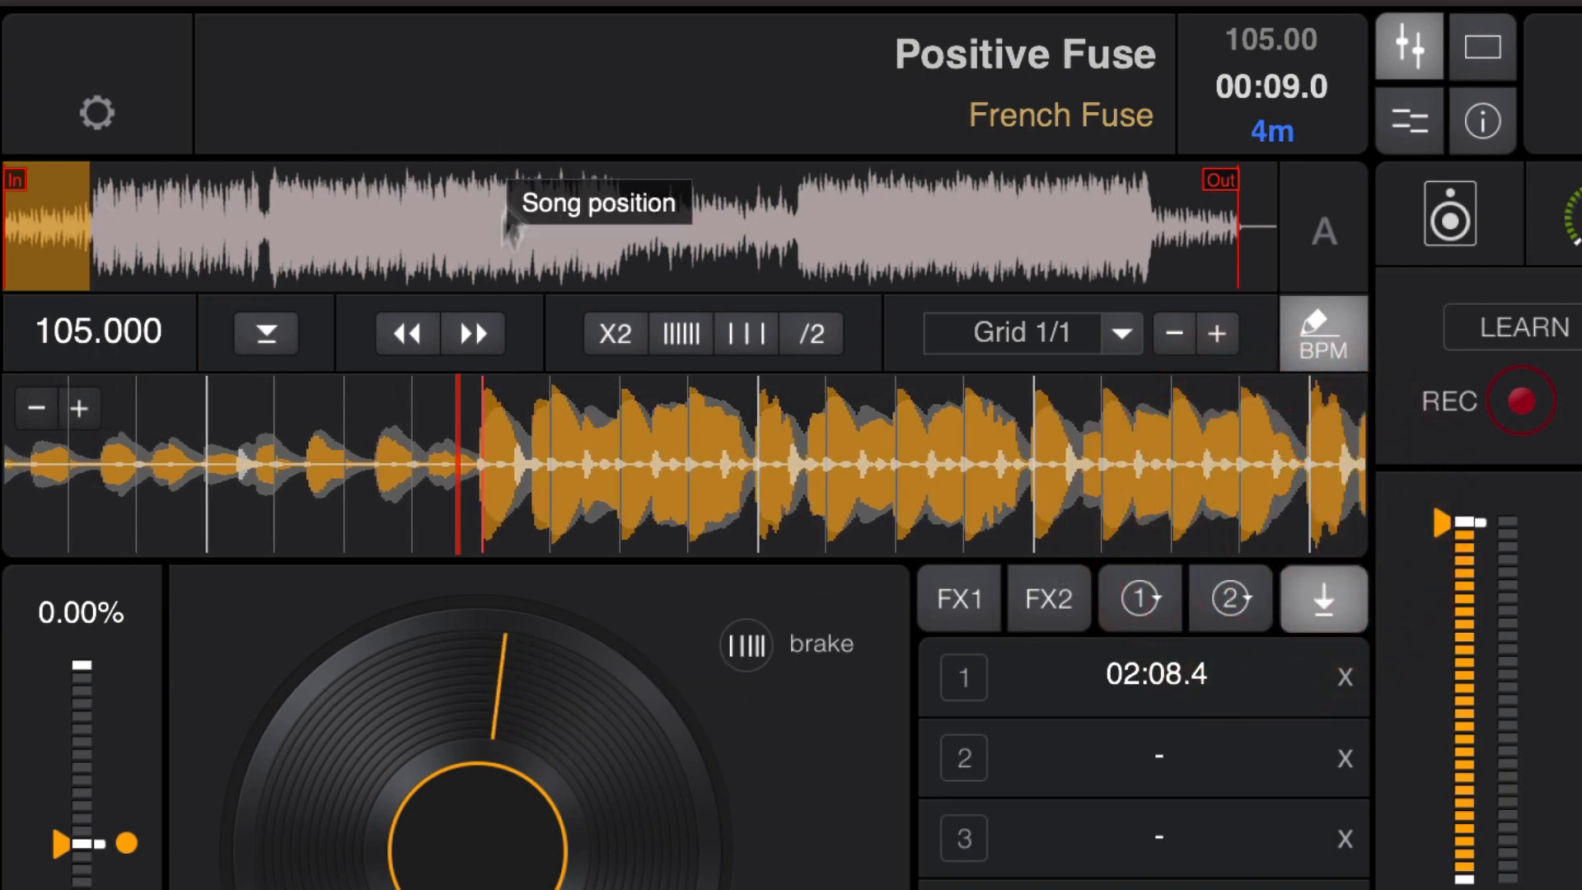
pyautogui.click(465, 328)
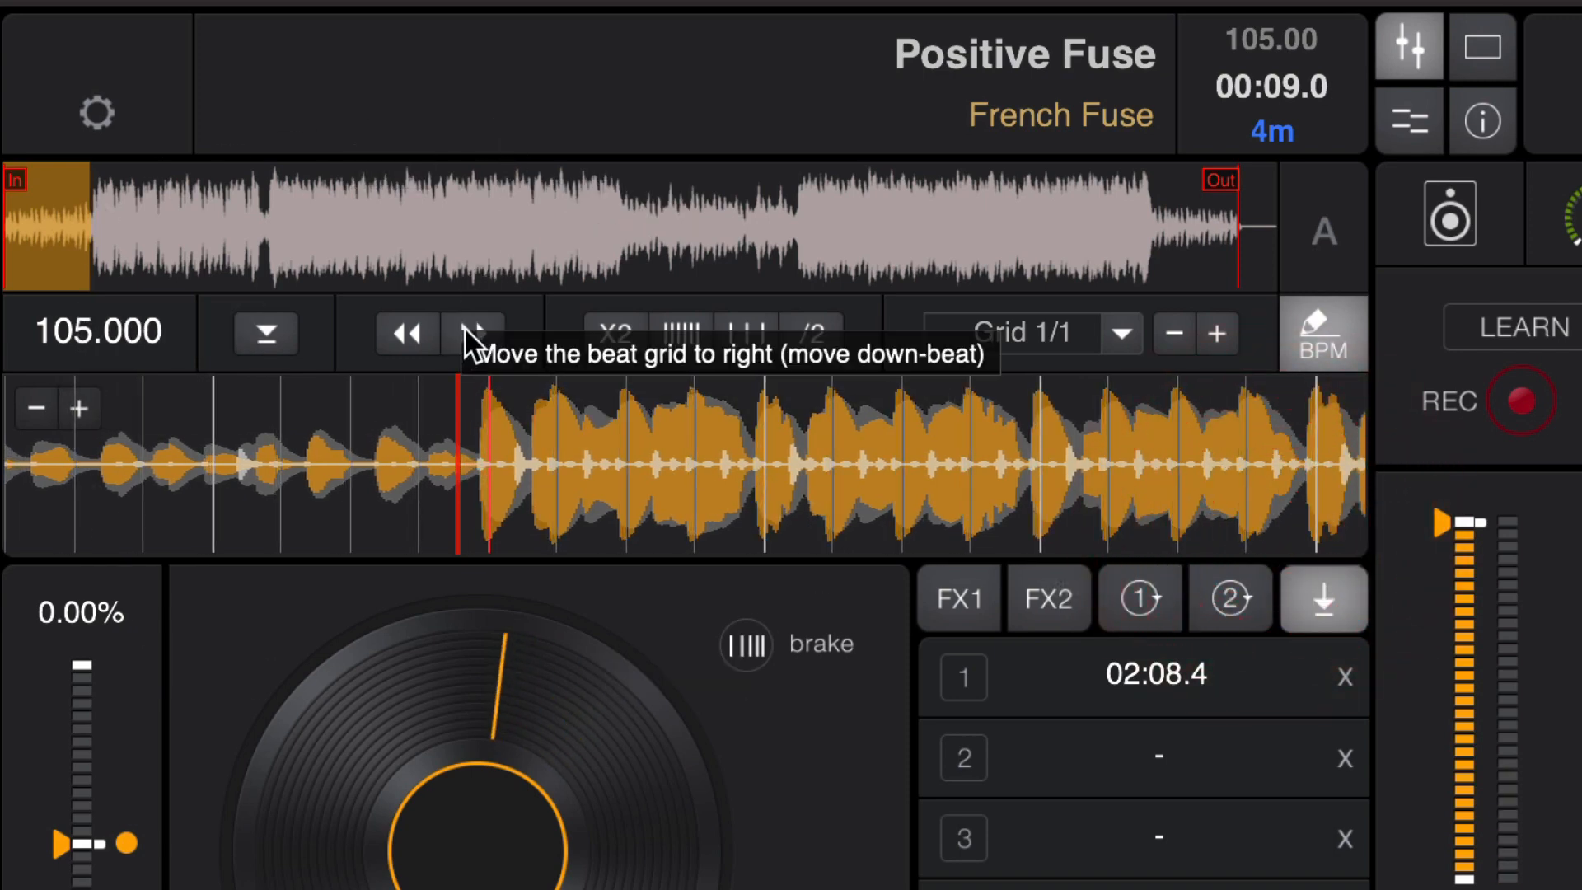
pyautogui.click(465, 329)
pyautogui.click(464, 330)
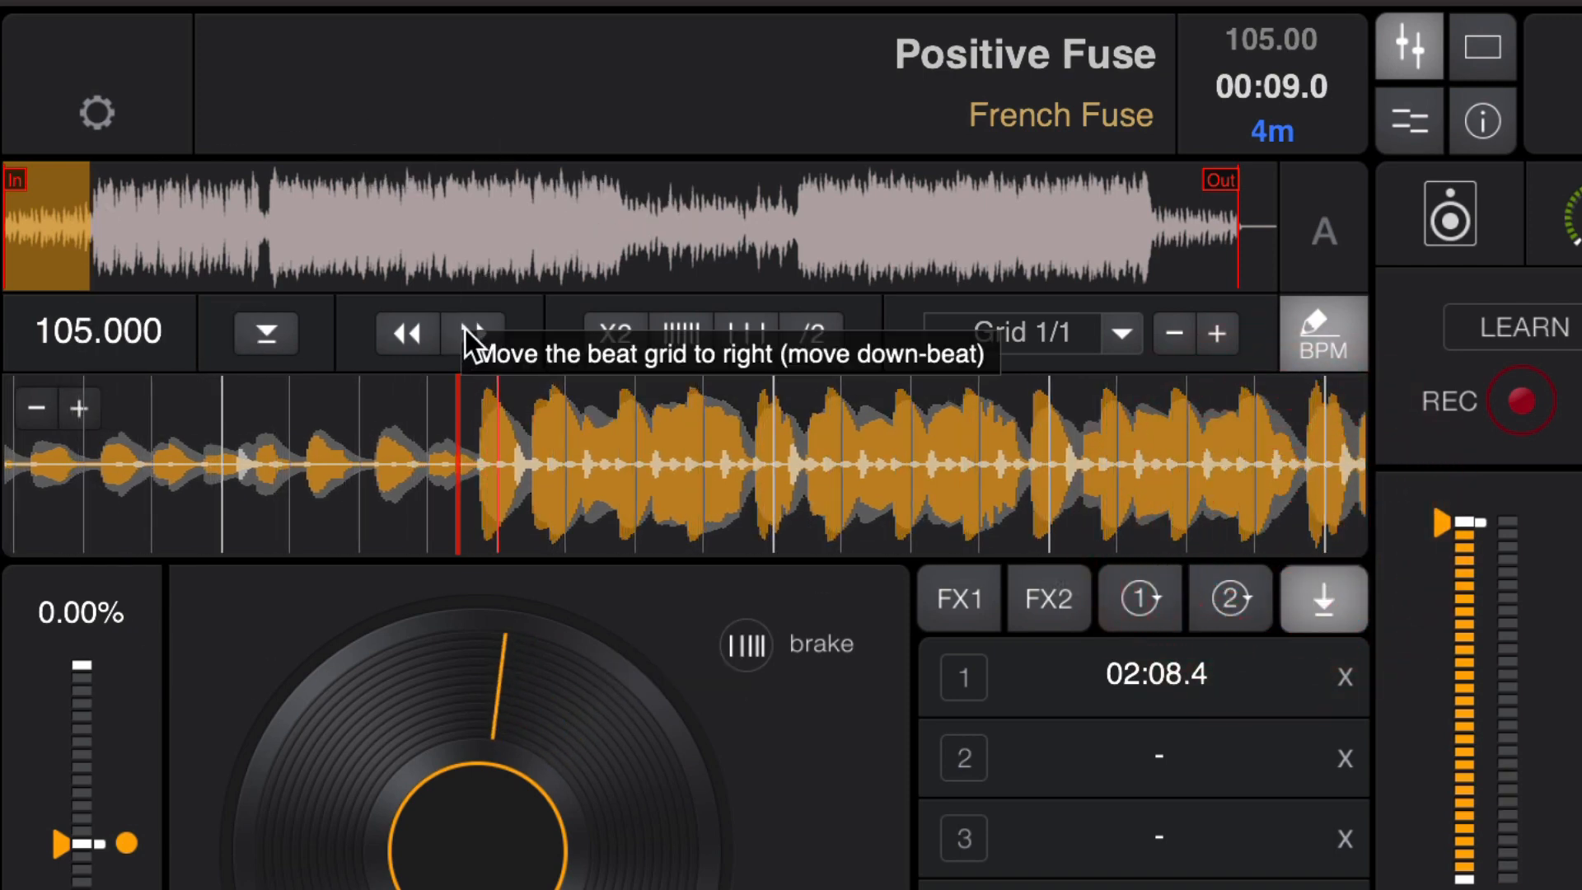
pyautogui.click(406, 330)
pyautogui.click(407, 331)
pyautogui.click(407, 330)
pyautogui.click(407, 331)
pyautogui.click(407, 330)
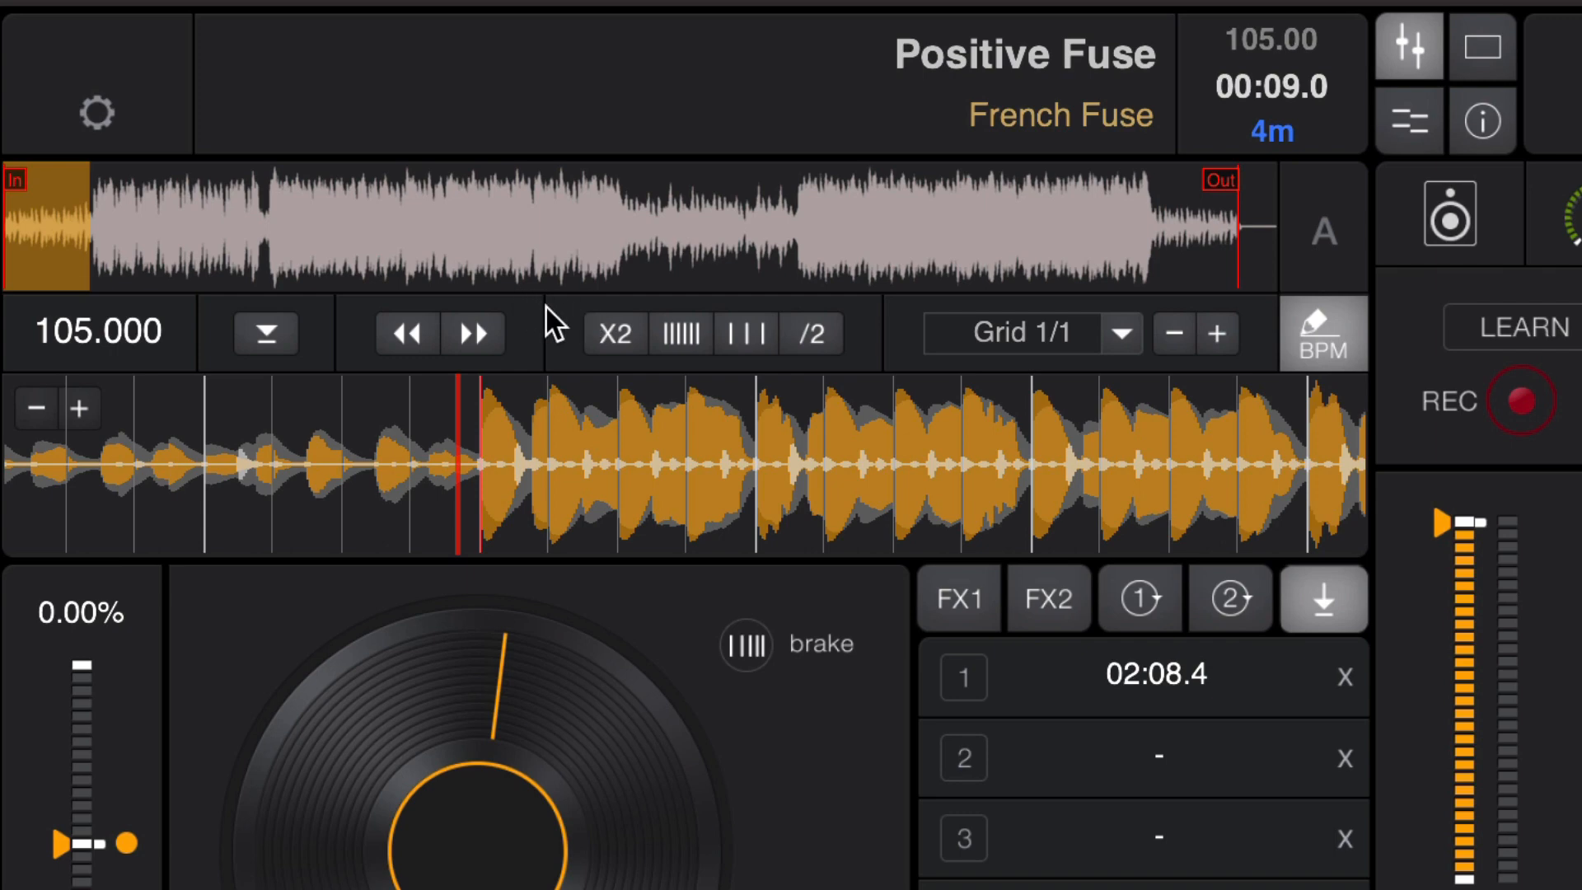
# Step: Widen the beat grid spacing of Positive Fuse to bring its tempo down to 85.909 BPM
pyautogui.click(744, 338)
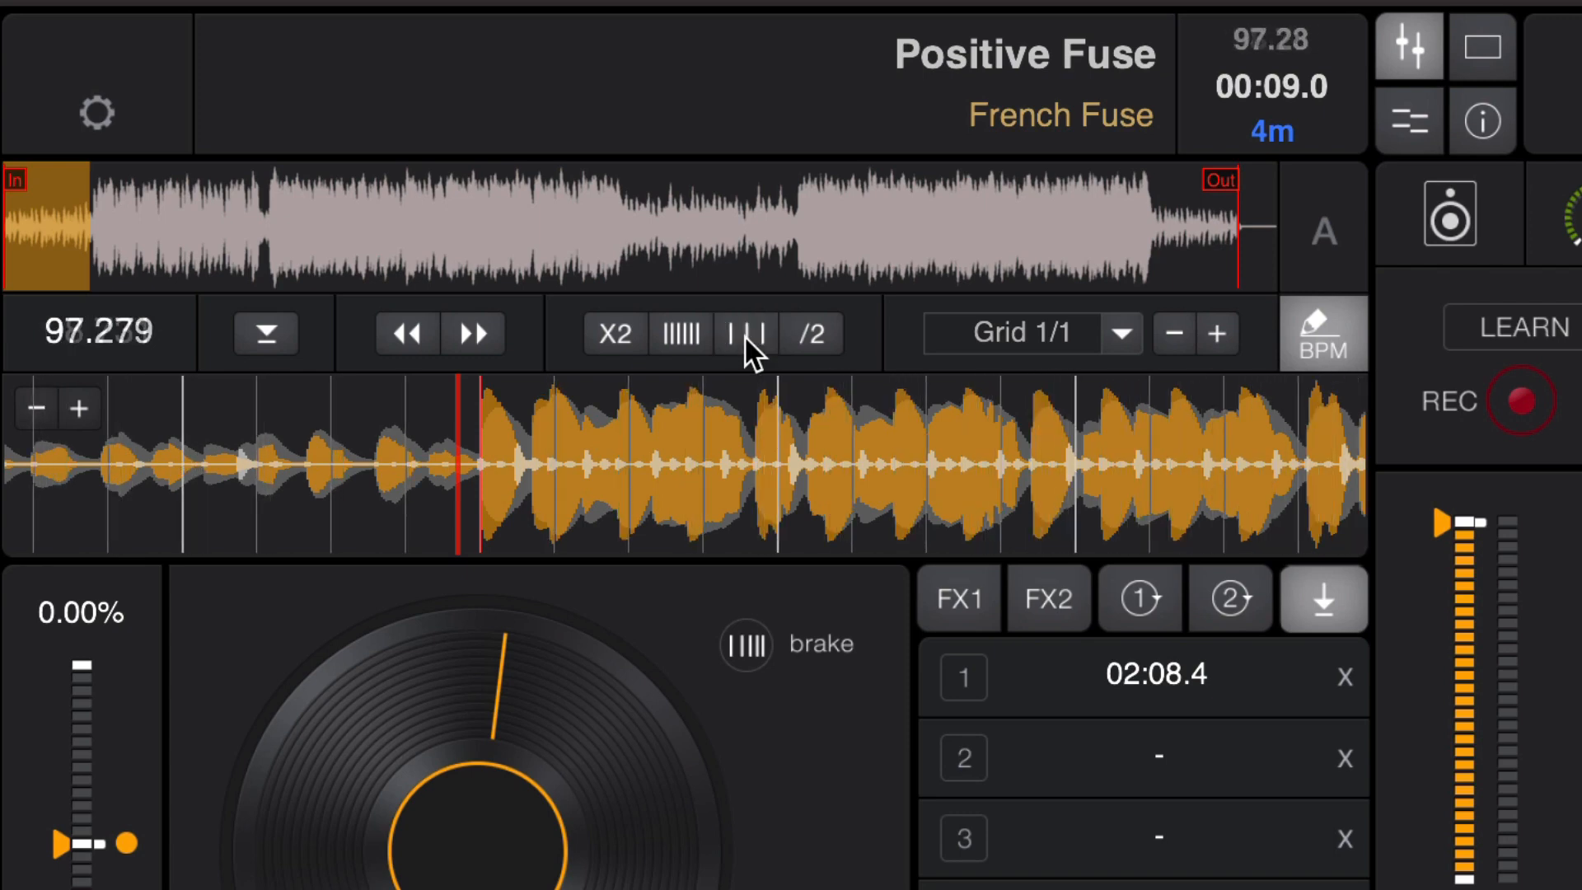
pyautogui.click(746, 338)
pyautogui.click(745, 337)
pyautogui.click(745, 338)
pyautogui.click(745, 337)
pyautogui.click(744, 338)
pyautogui.click(745, 337)
pyautogui.click(746, 337)
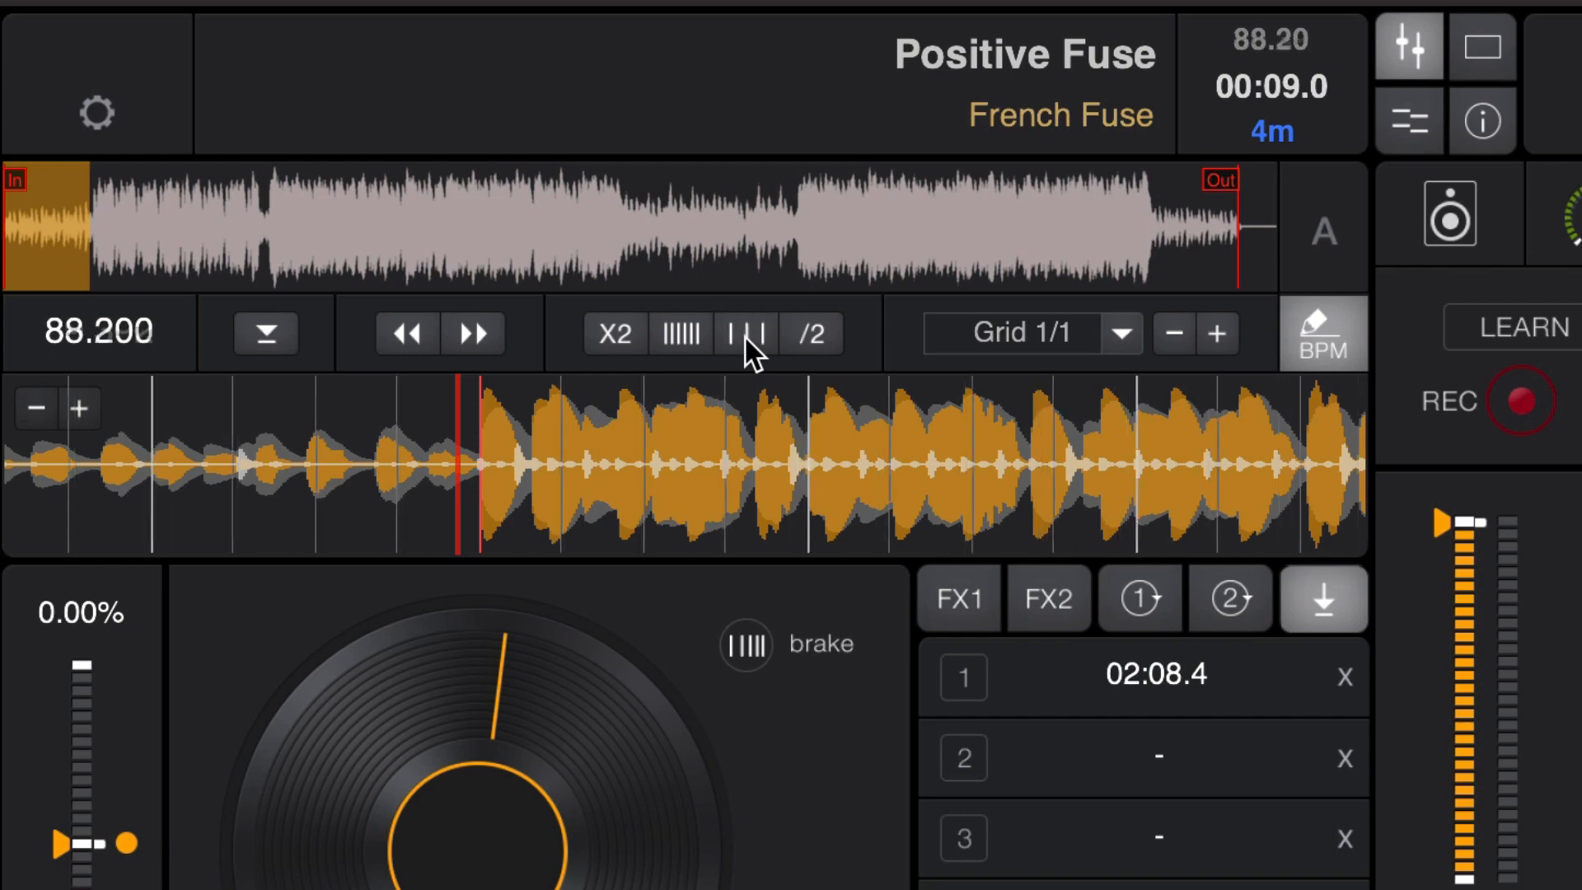
pyautogui.click(746, 336)
pyautogui.click(745, 337)
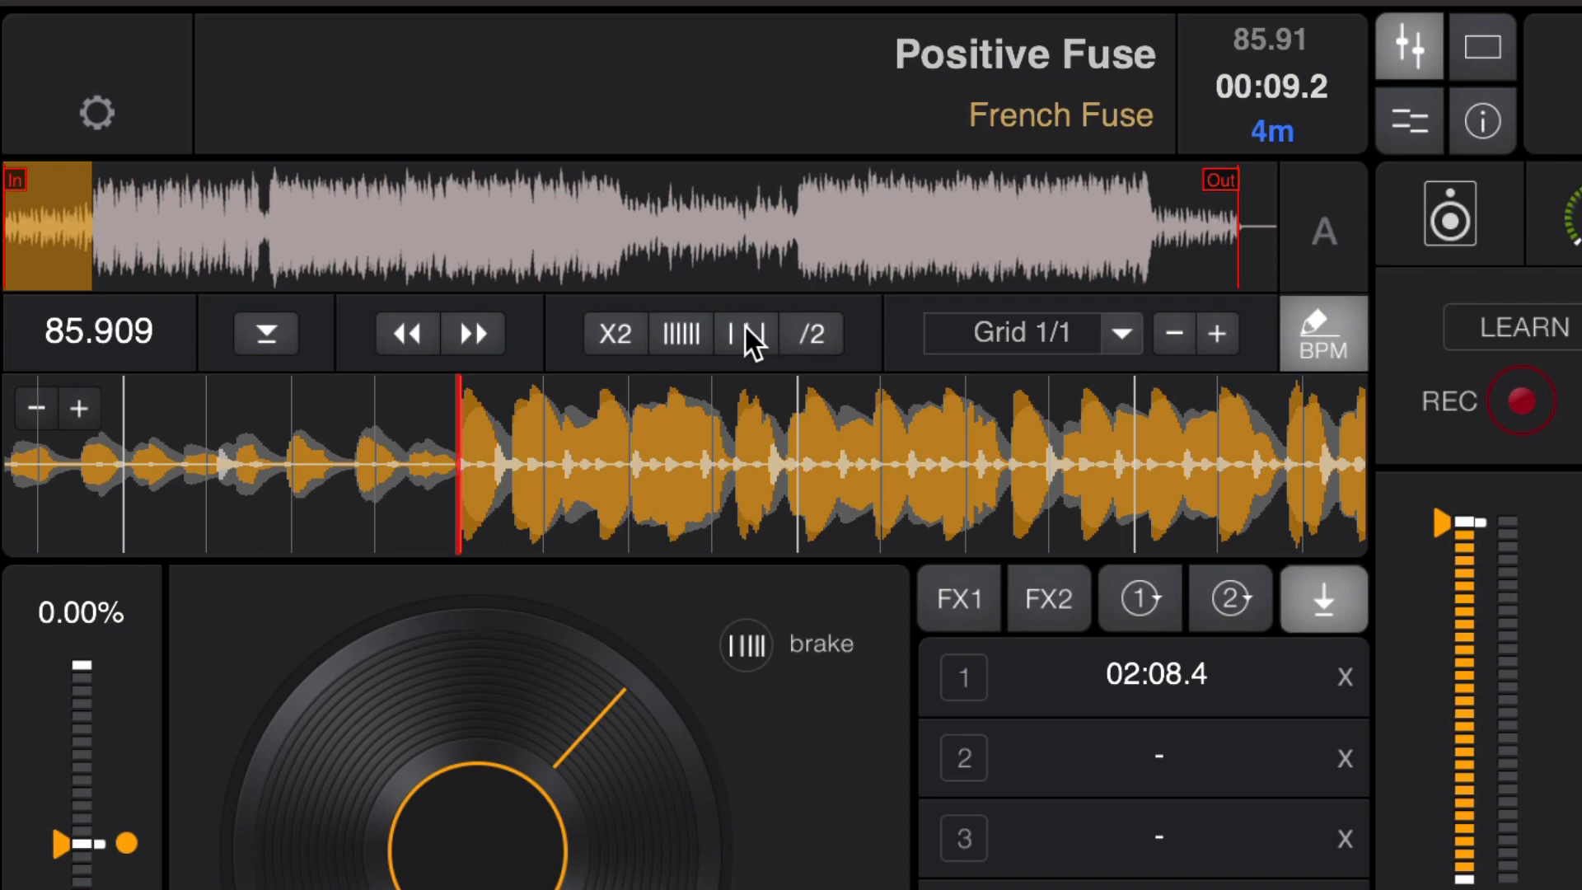
# Step: Tighten the beat grid spacing around the first loud section until the tempo is 101.769 BPM
pyautogui.click(686, 335)
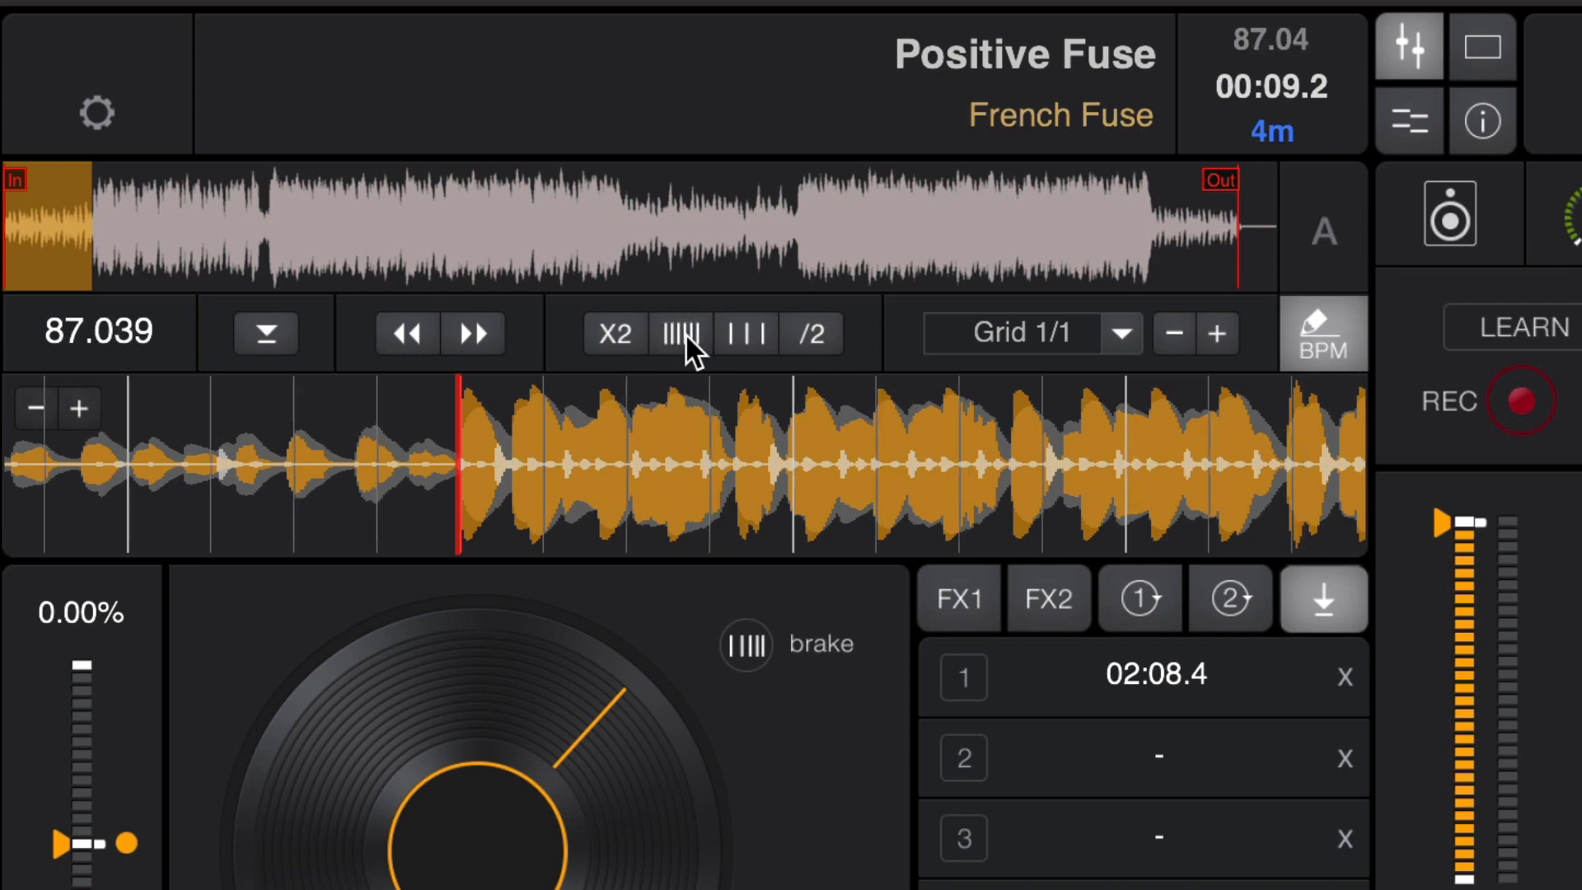
pyautogui.click(686, 336)
pyautogui.click(685, 336)
pyautogui.click(686, 333)
pyautogui.click(685, 333)
pyautogui.click(685, 332)
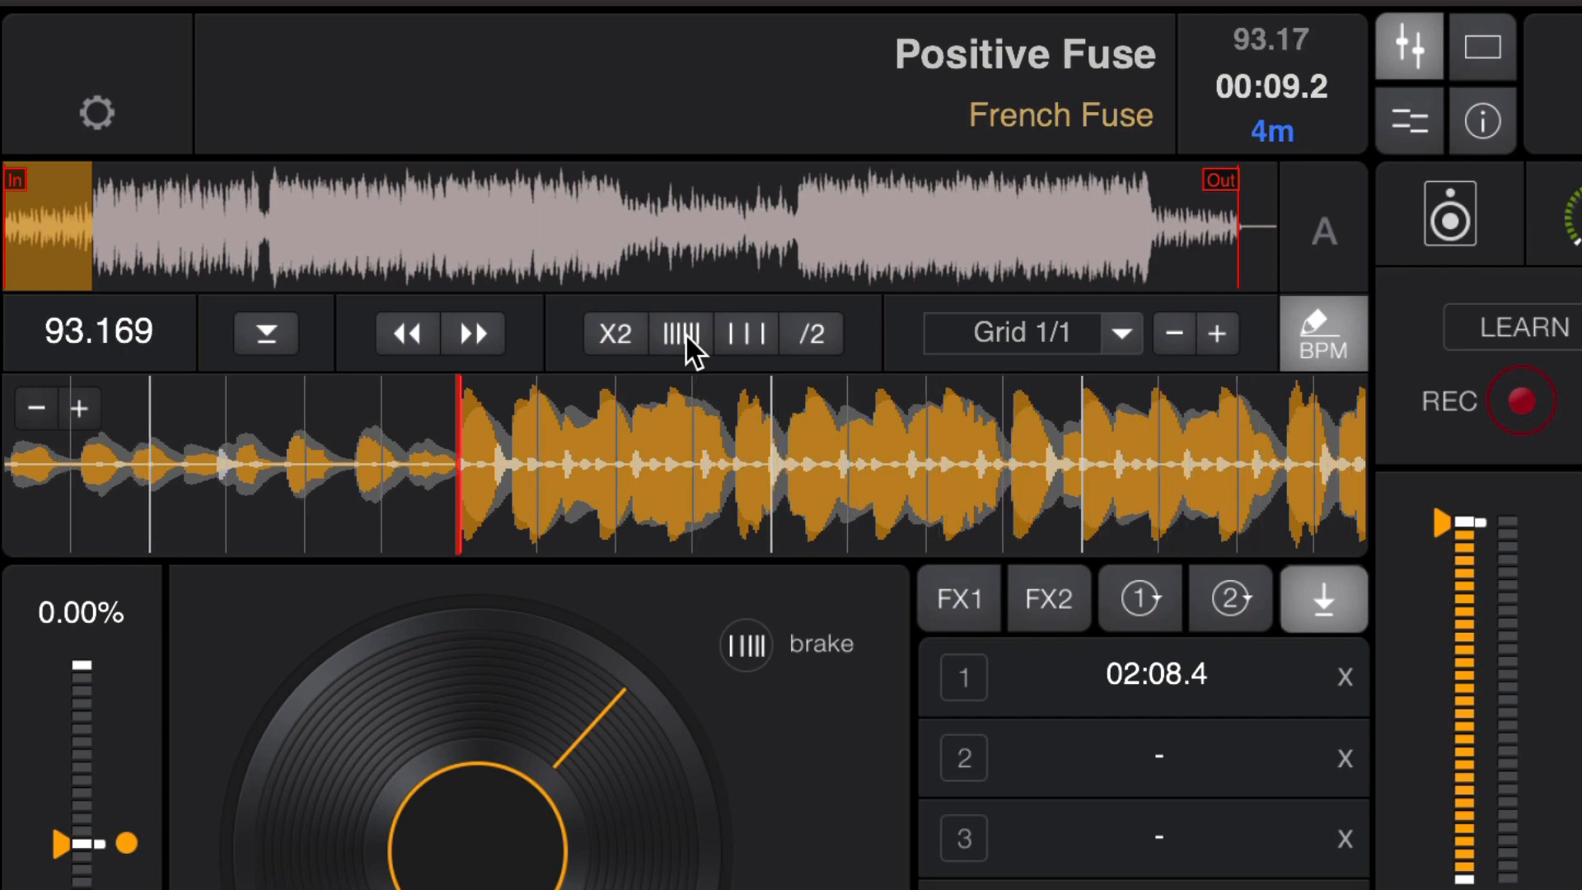
pyautogui.click(685, 332)
pyautogui.click(686, 333)
pyautogui.click(685, 333)
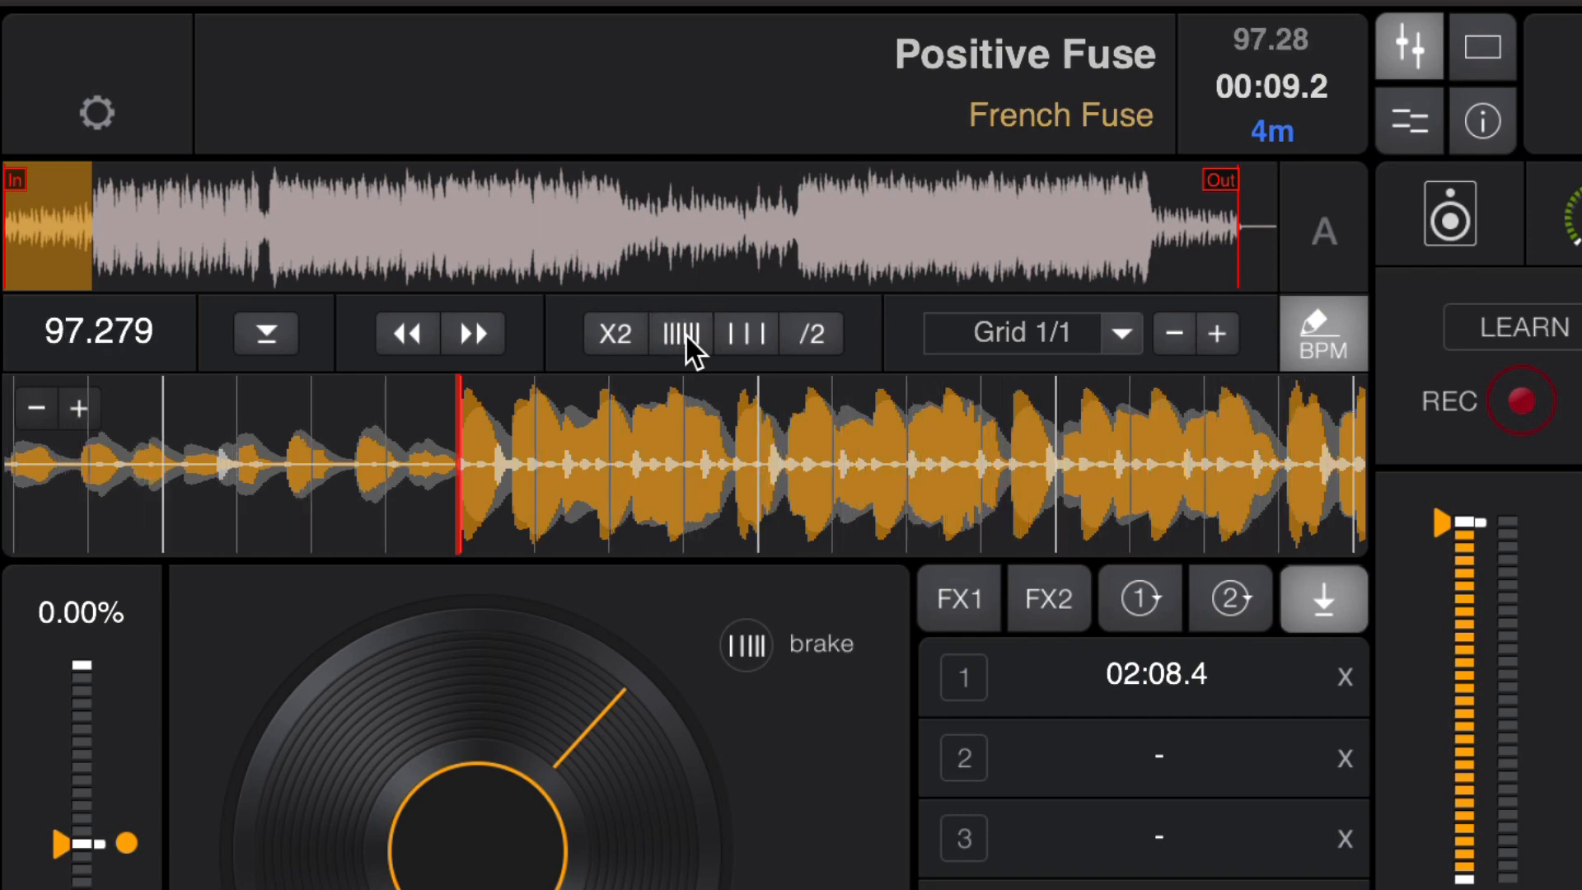
pyautogui.click(684, 333)
pyautogui.click(685, 333)
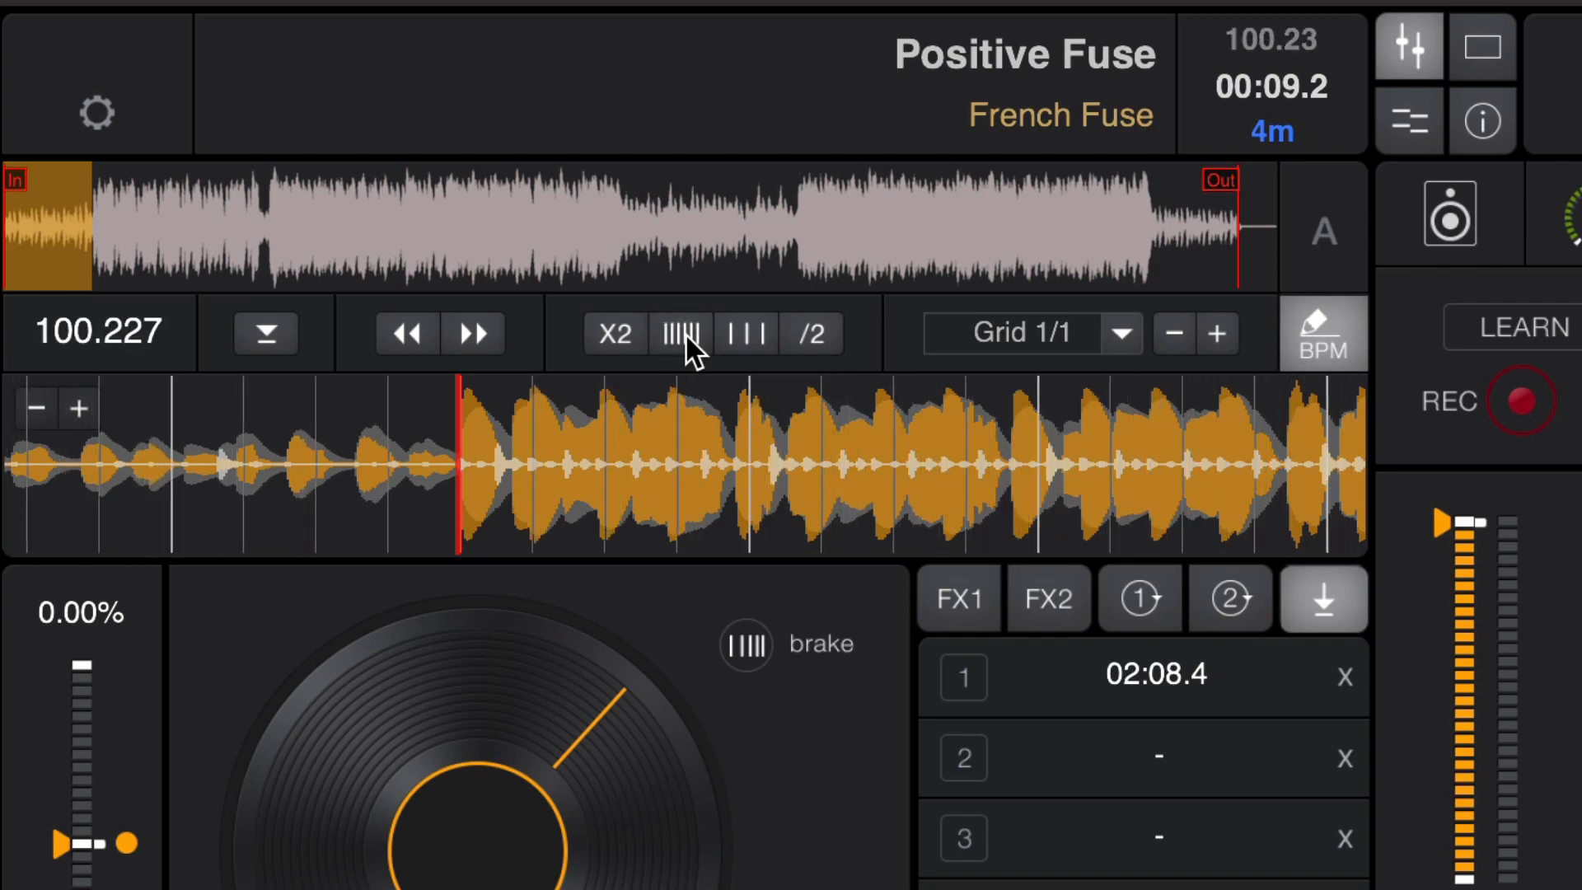
pyautogui.click(686, 332)
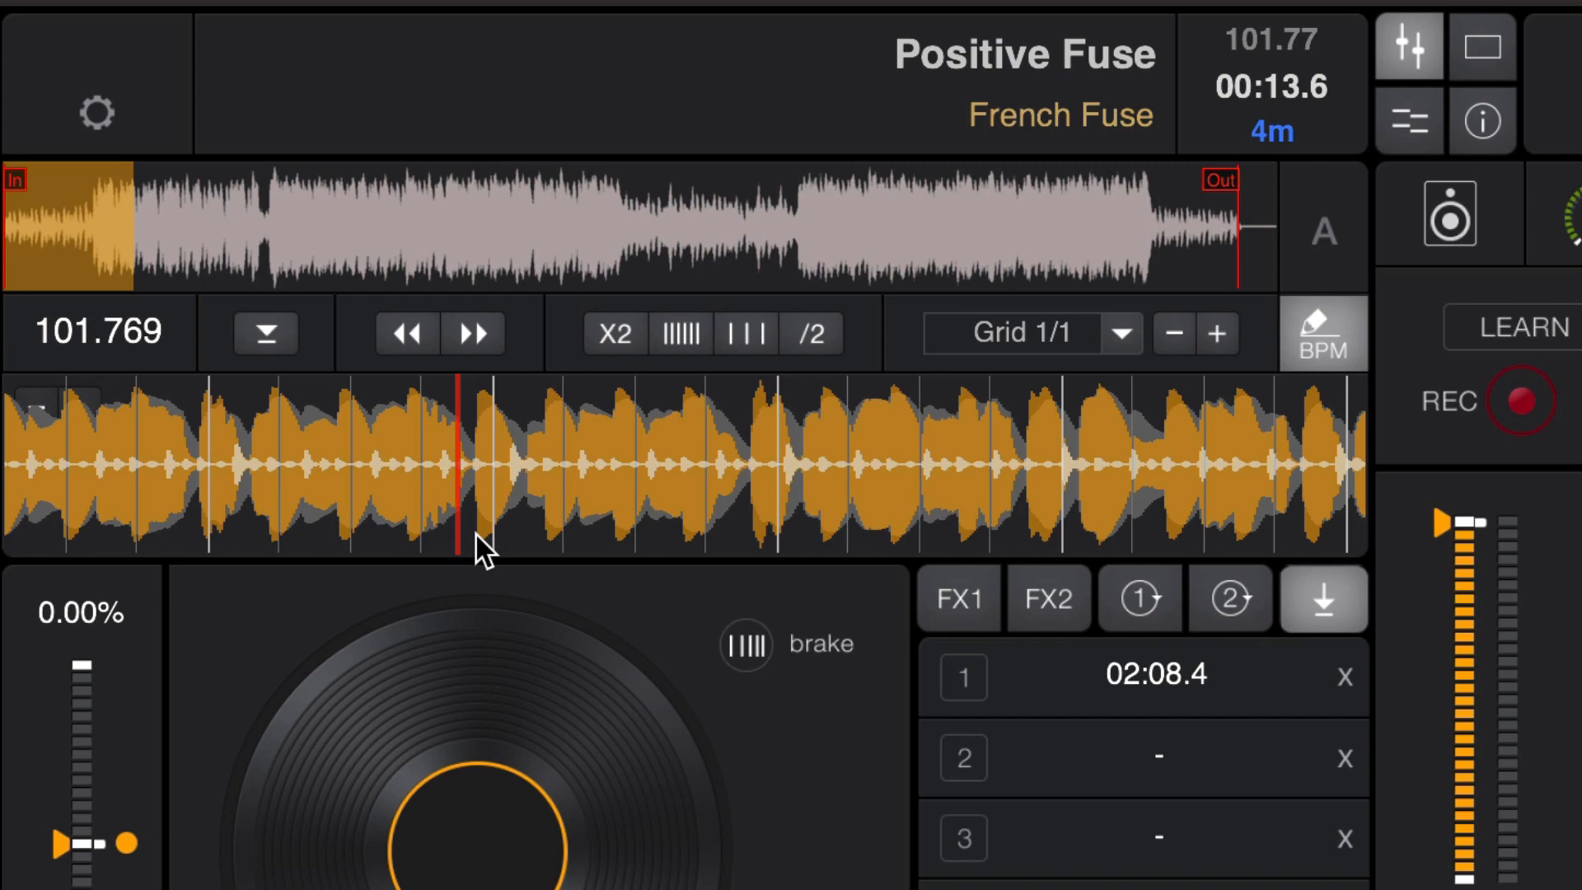
# Step: Align the grid lines with the beats around 00:13.6 by tightening the spacing to 104.510 BPM
pyautogui.click(689, 345)
pyautogui.click(683, 346)
pyautogui.click(682, 344)
pyautogui.click(681, 345)
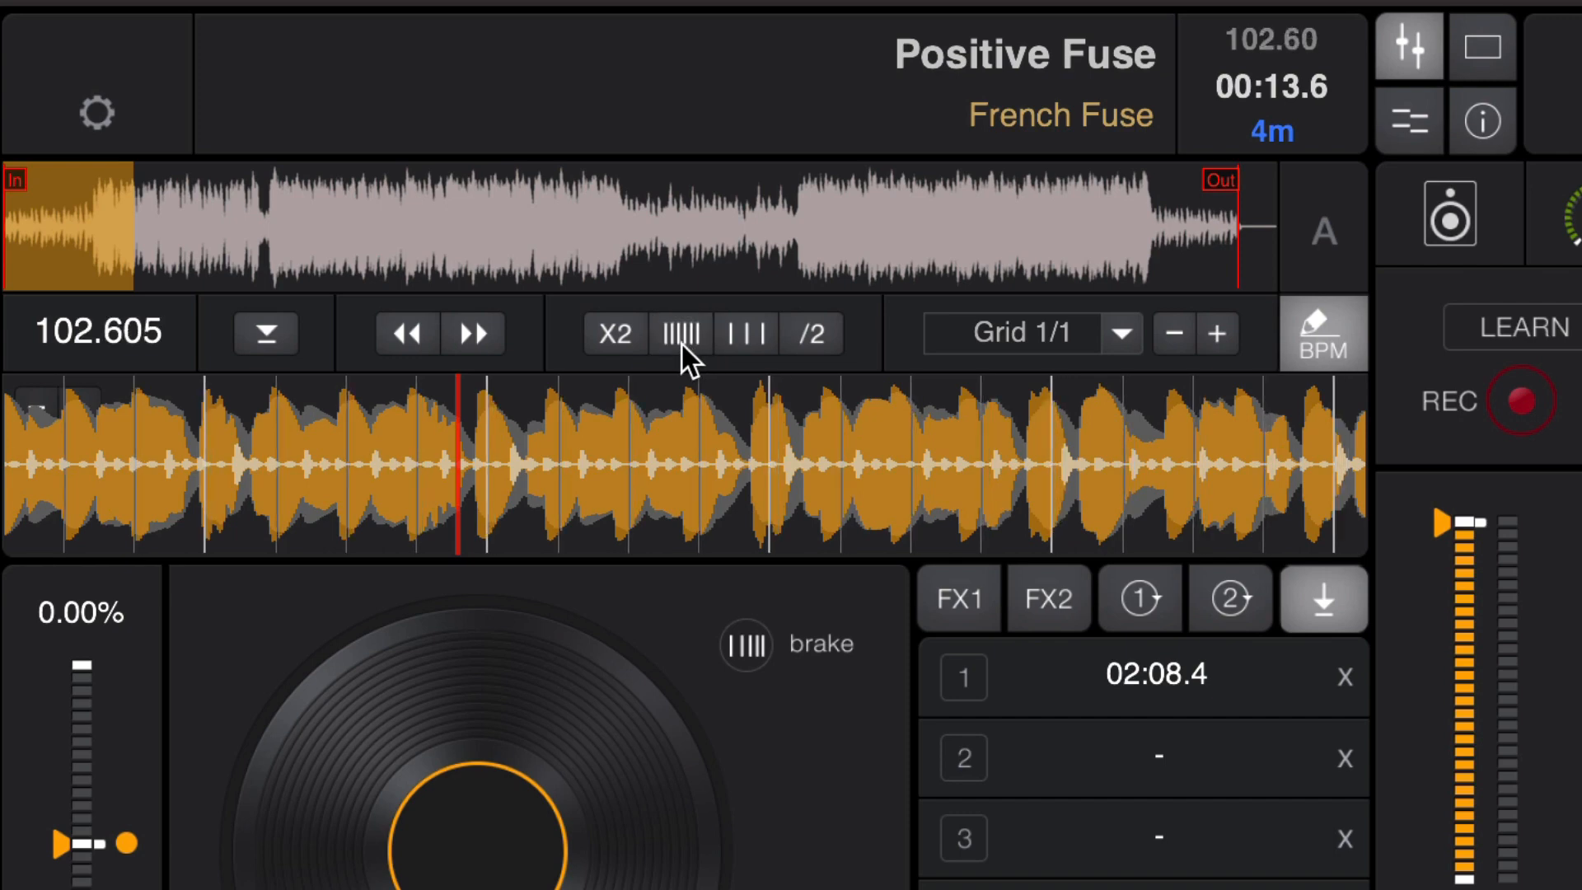
pyautogui.click(681, 344)
pyautogui.click(682, 343)
pyautogui.click(681, 344)
pyautogui.click(681, 344)
pyautogui.click(681, 343)
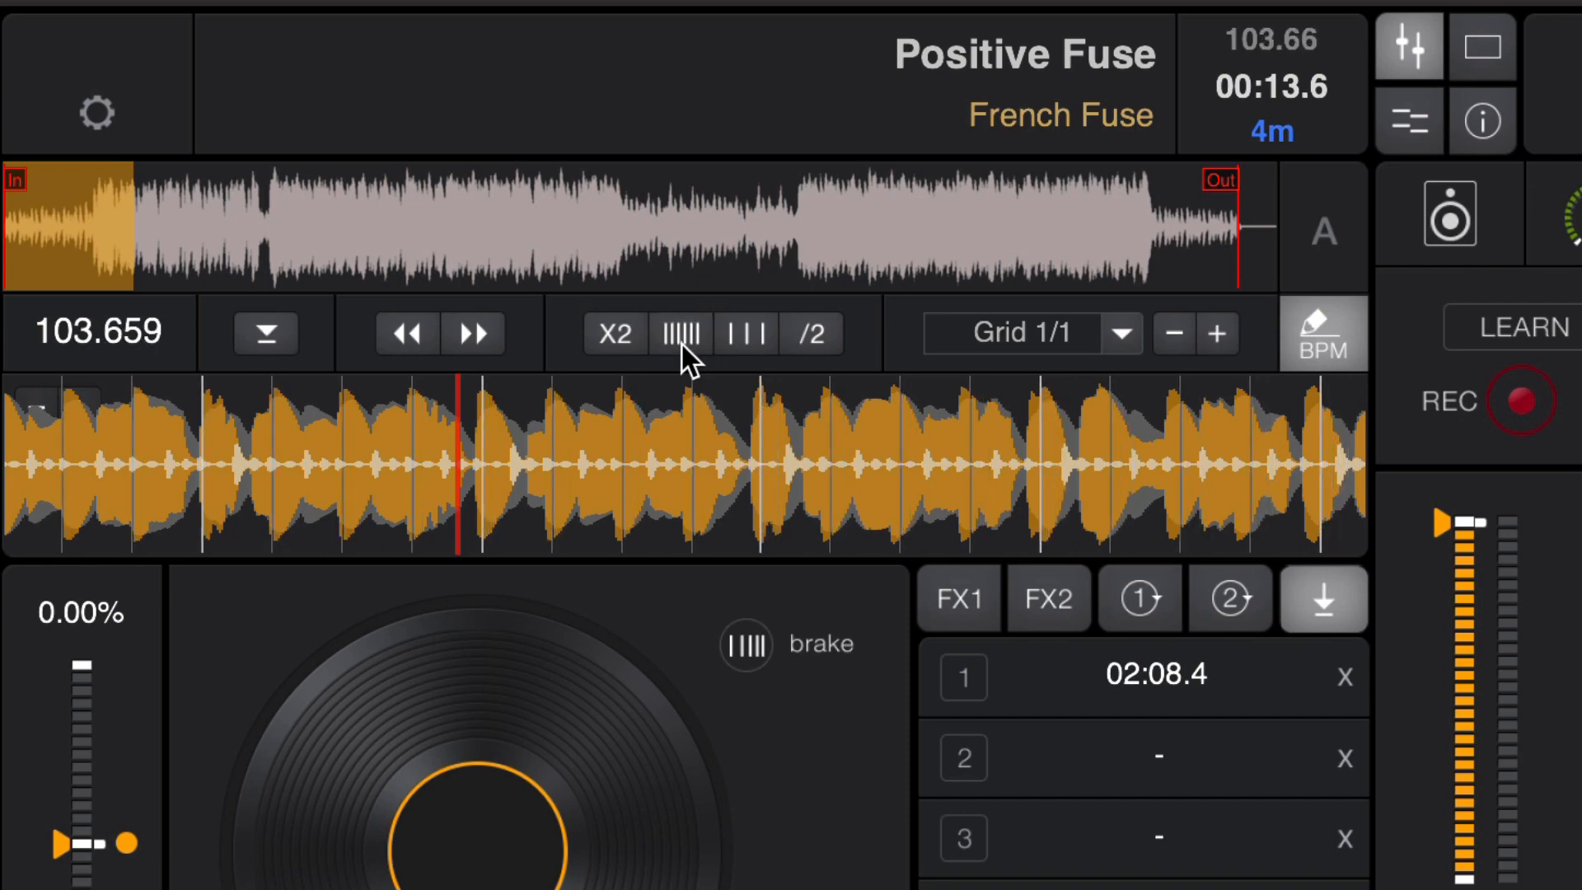
pyautogui.click(681, 345)
pyautogui.click(681, 344)
pyautogui.click(681, 345)
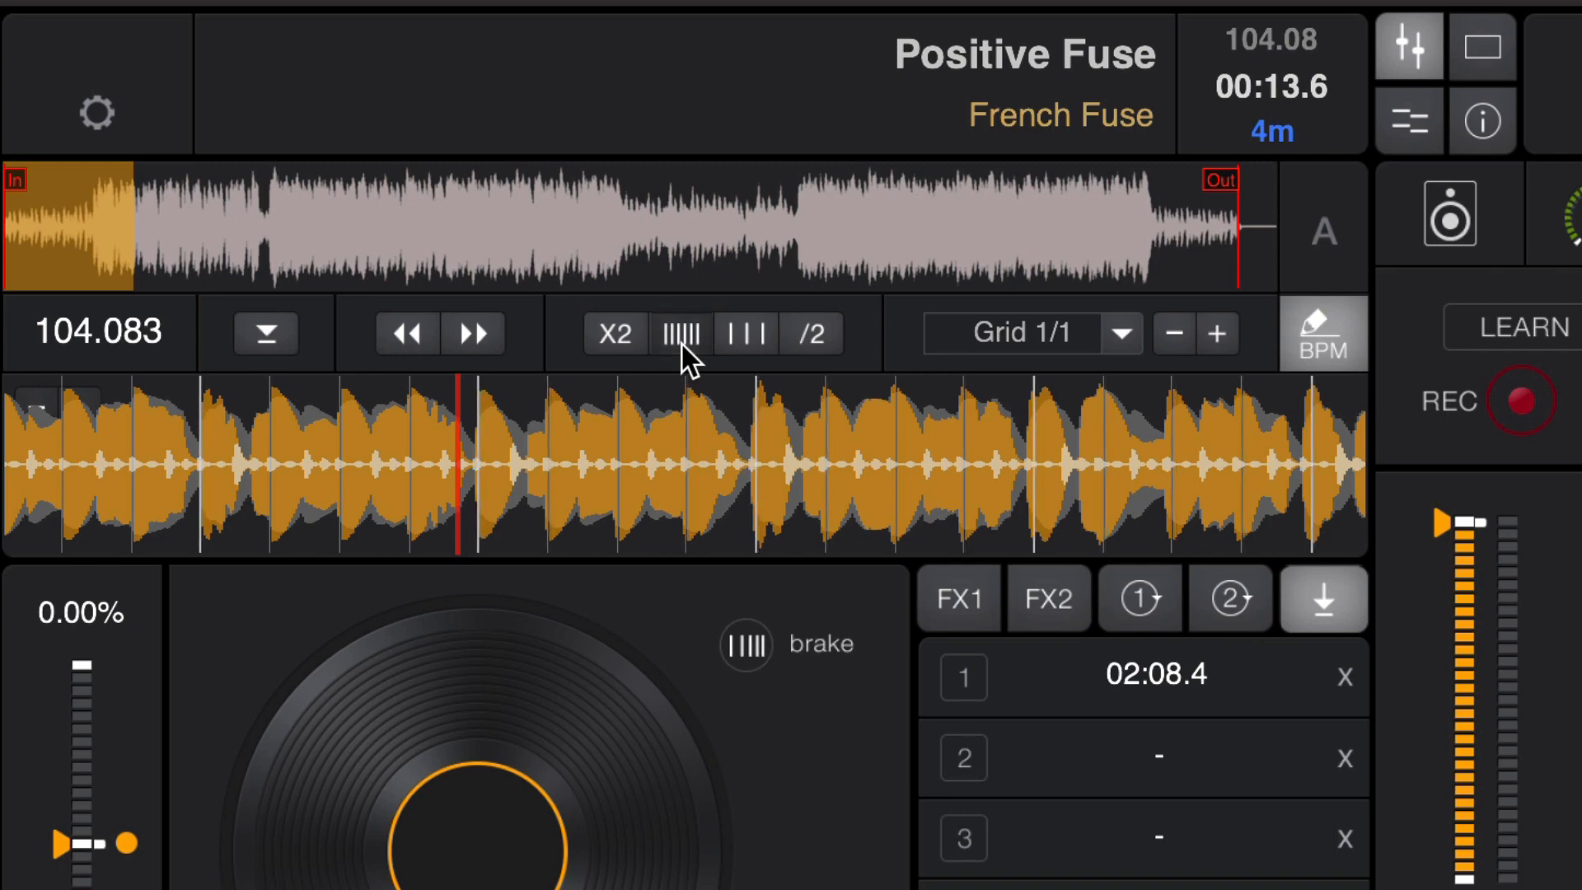
pyautogui.click(682, 343)
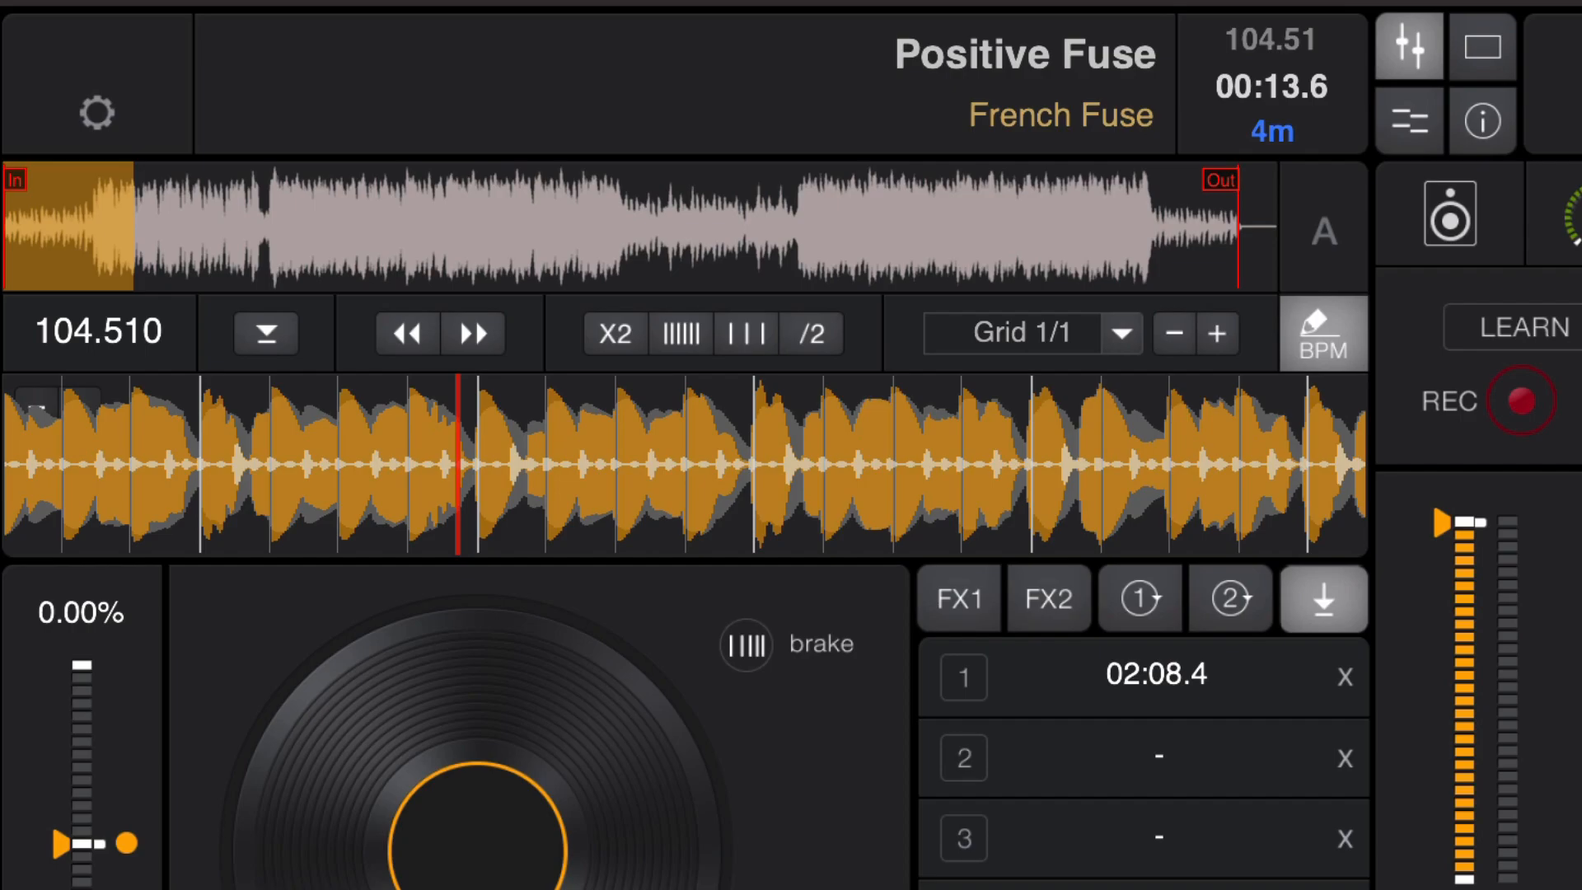
# Step: Play further into the song and tighten the beat grid at 00:24.3 to 104.697 BPM
pyautogui.click(274, 528)
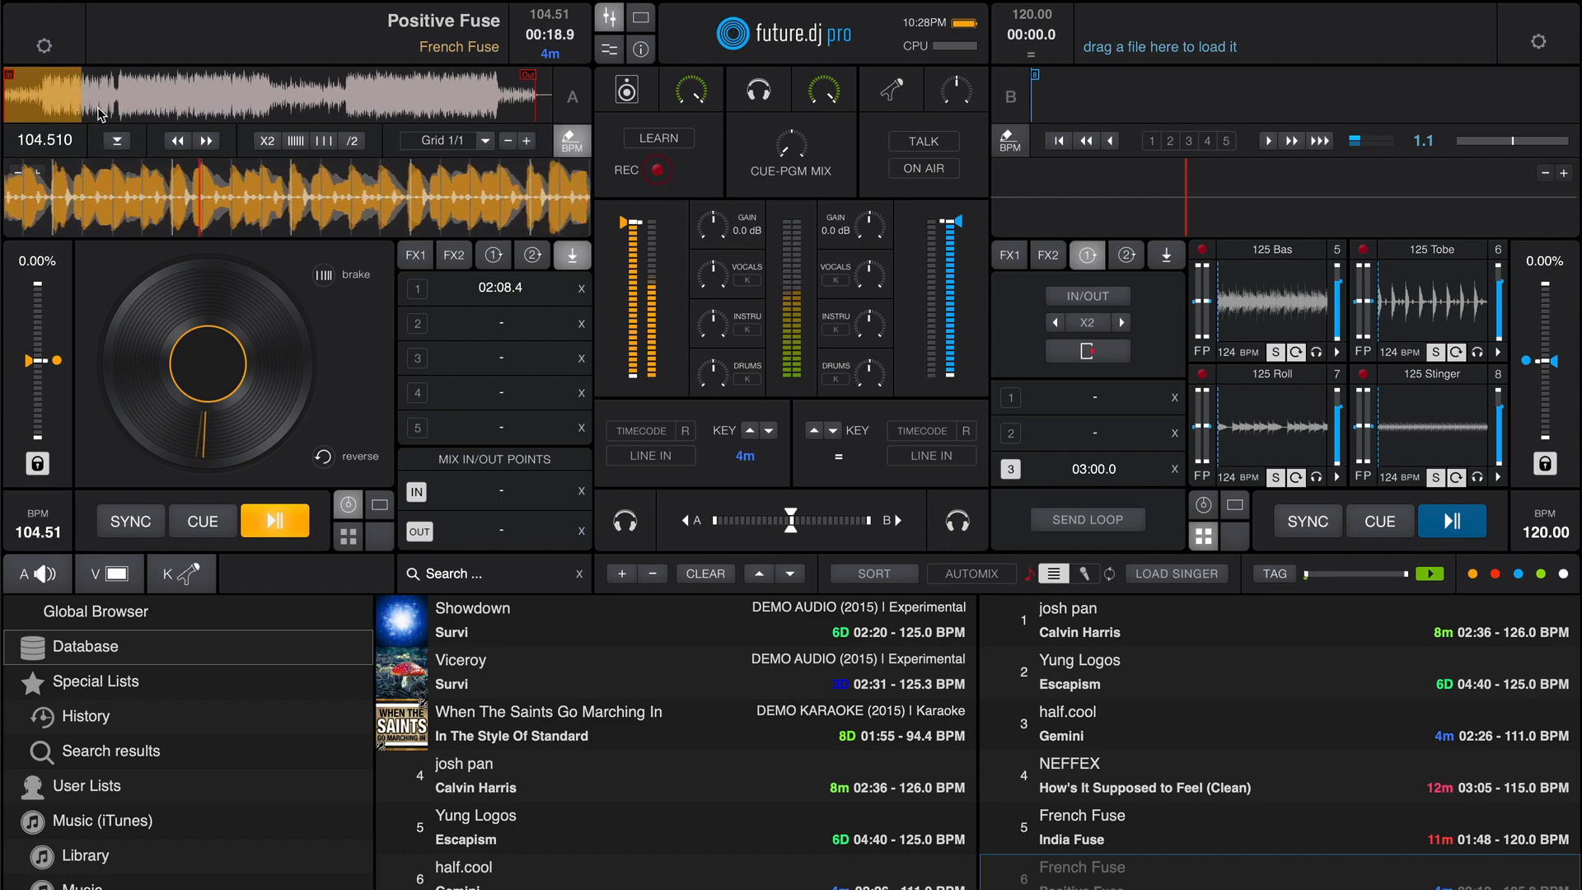
pyautogui.click(98, 111)
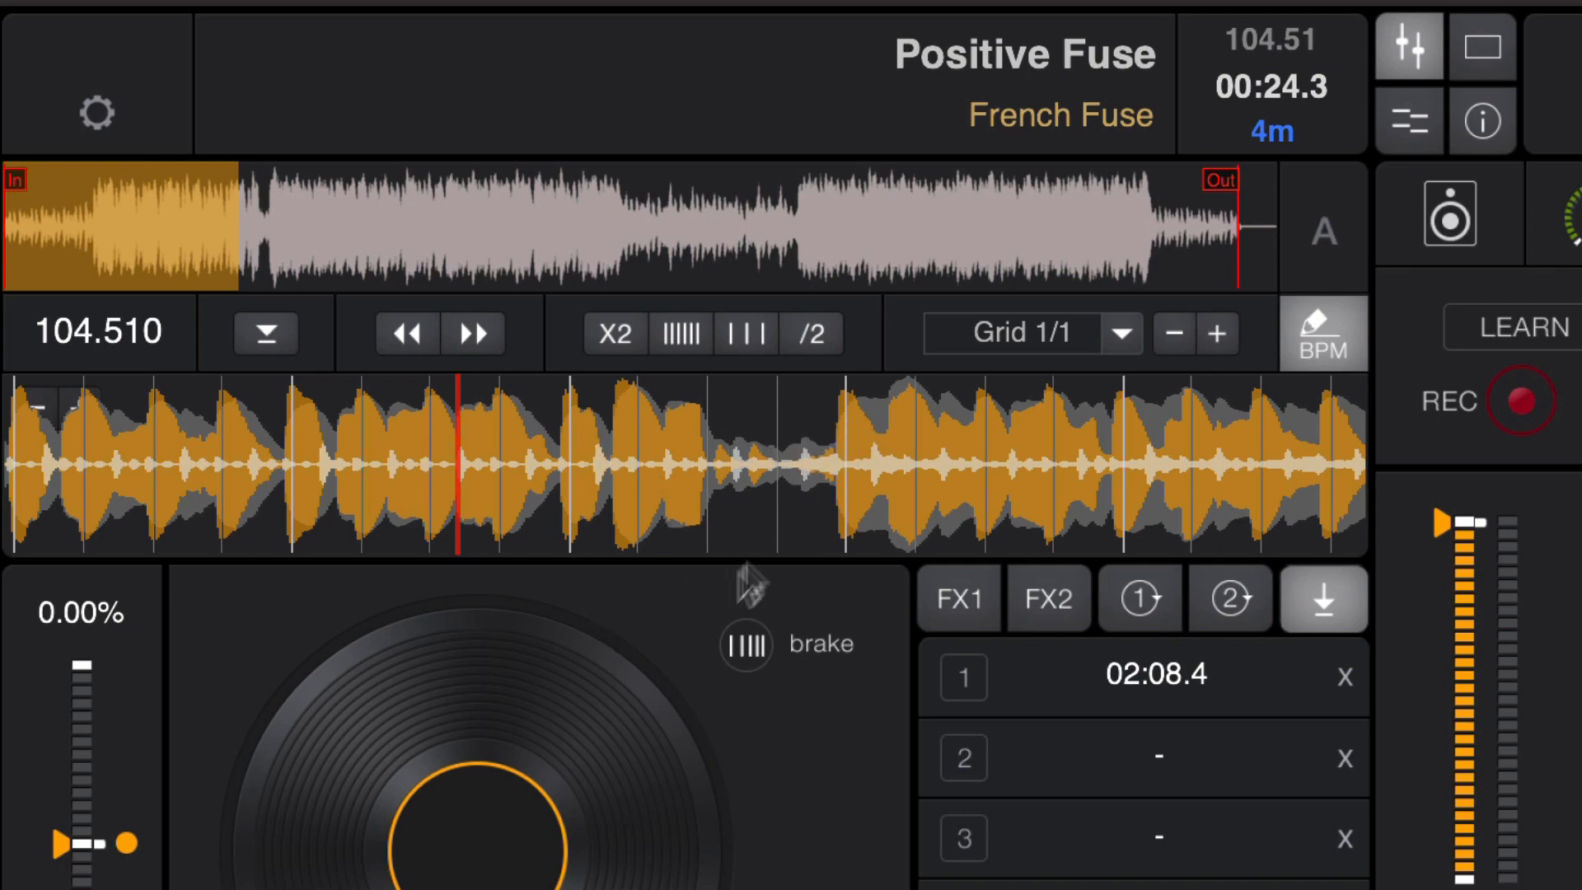
pyautogui.click(682, 343)
pyautogui.click(682, 343)
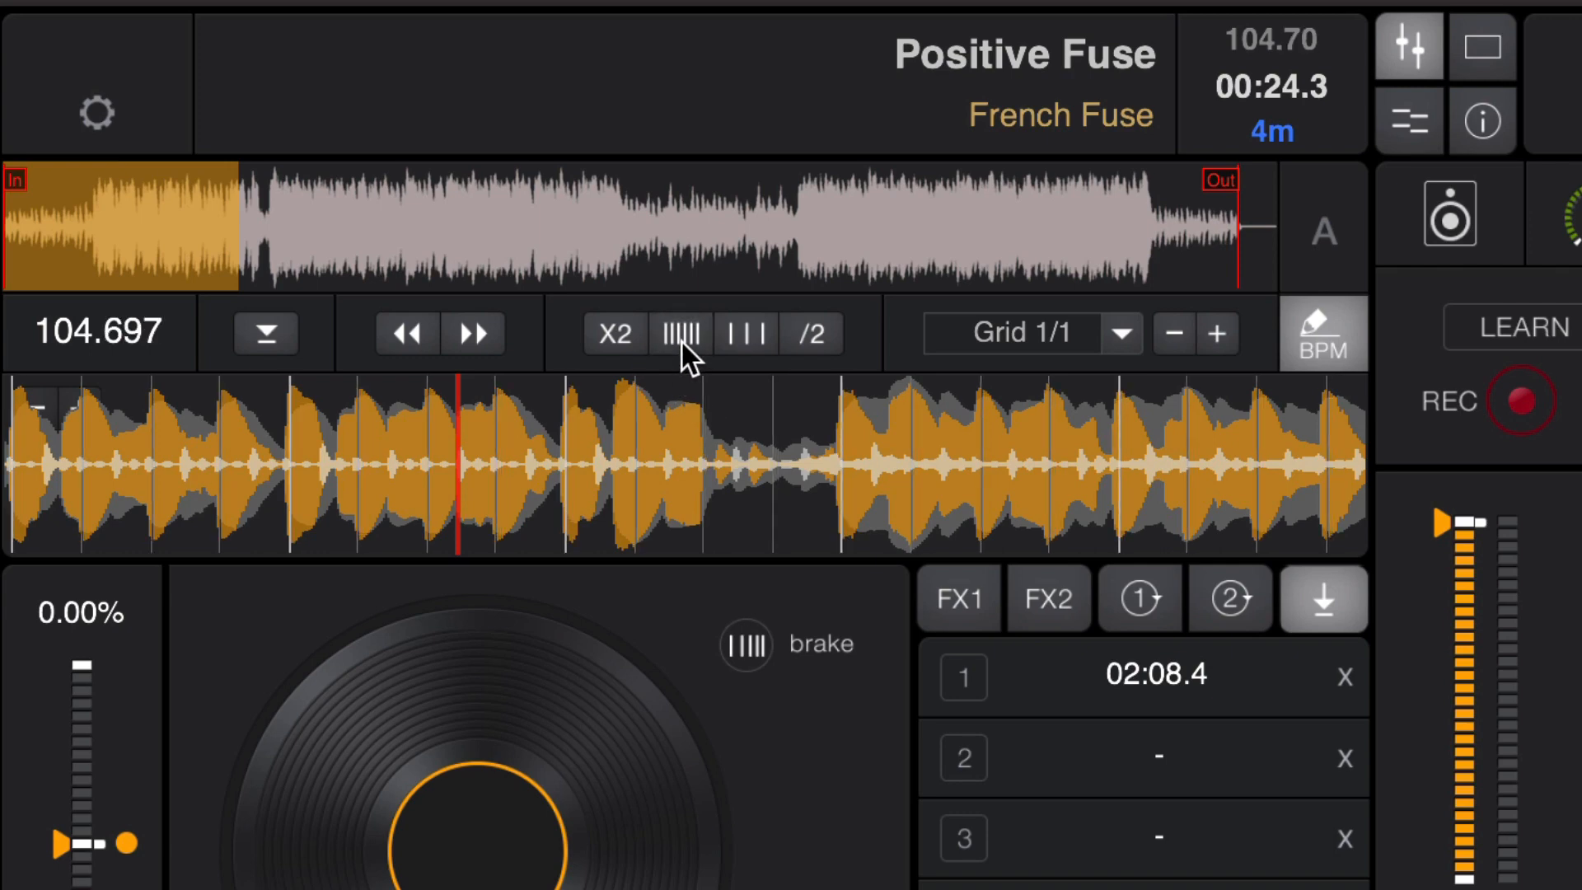
# Step: Move the song position to 00:51.6 and tighten the beat grid there to 104.877 BPM
pyautogui.click(503, 210)
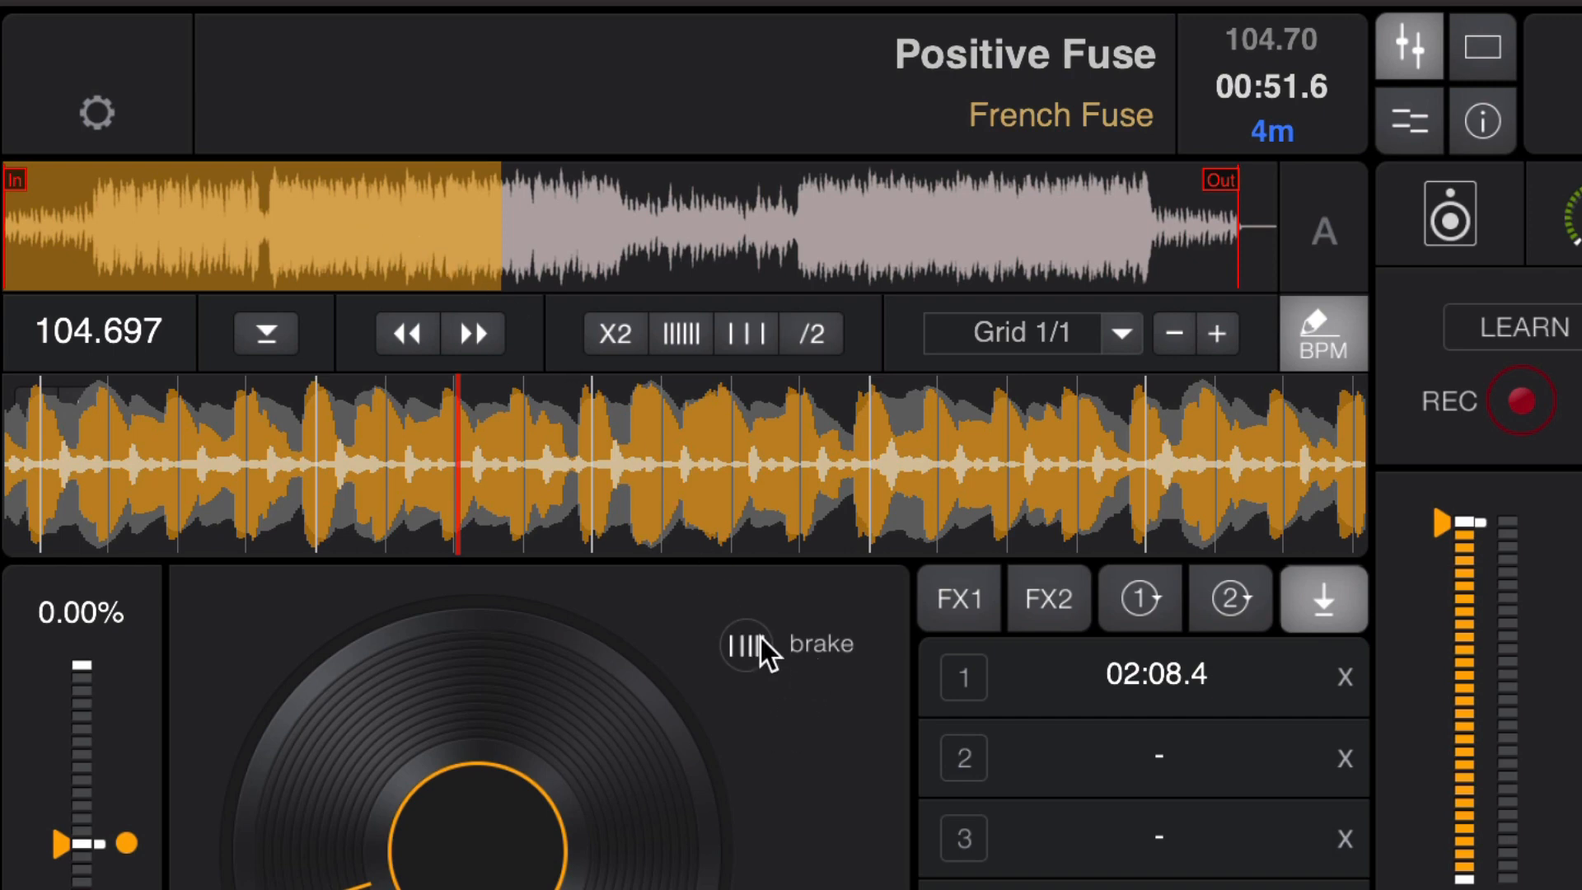
pyautogui.click(691, 346)
pyautogui.click(692, 345)
pyautogui.click(692, 344)
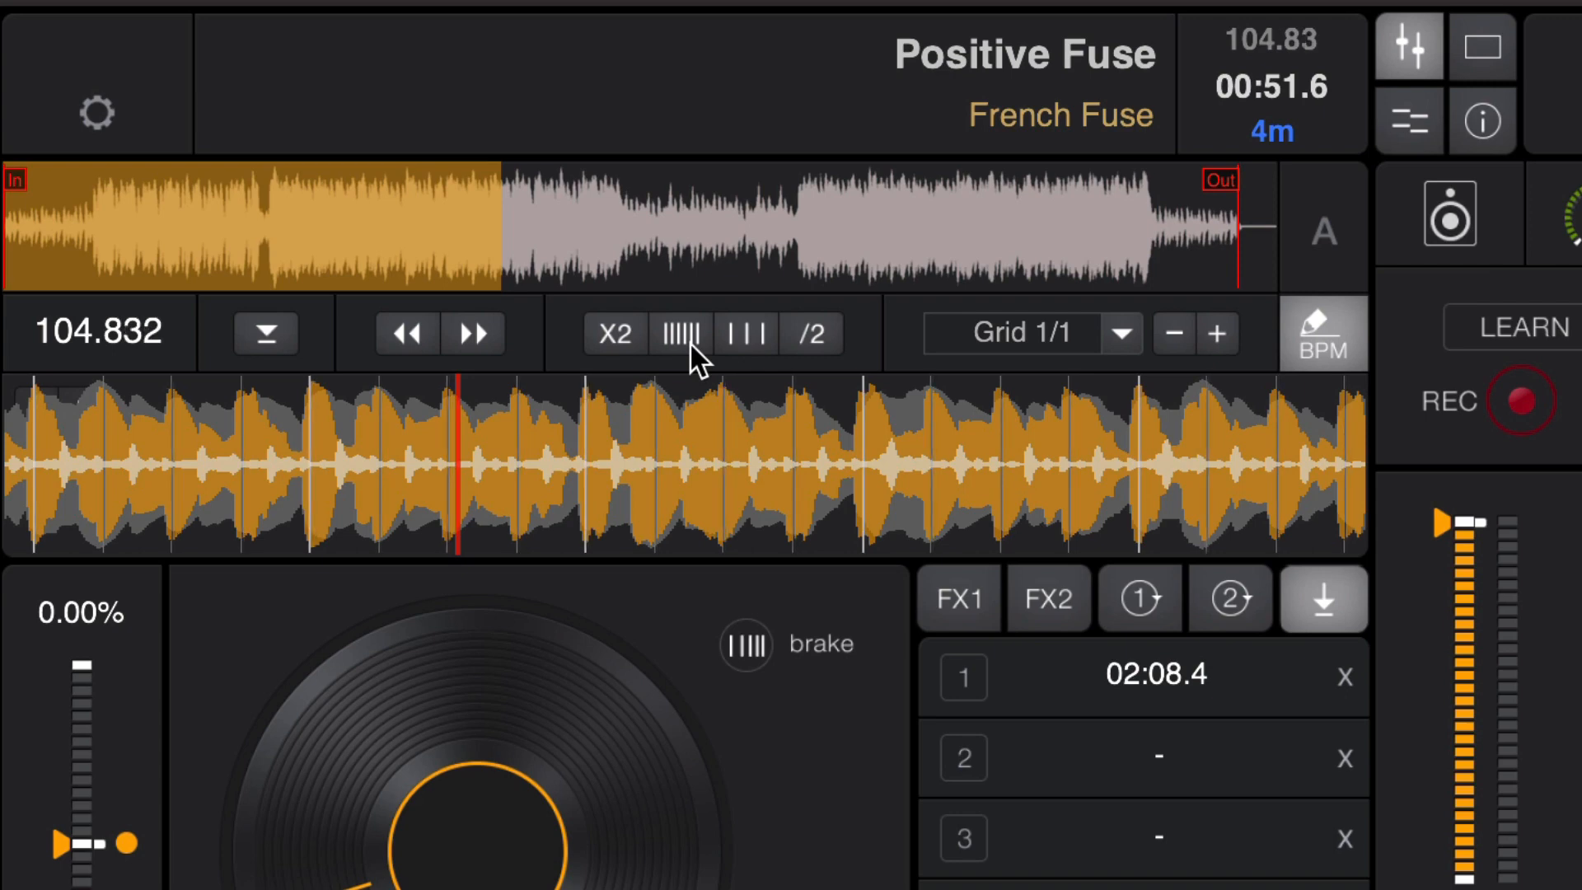
pyautogui.click(691, 345)
pyautogui.click(690, 345)
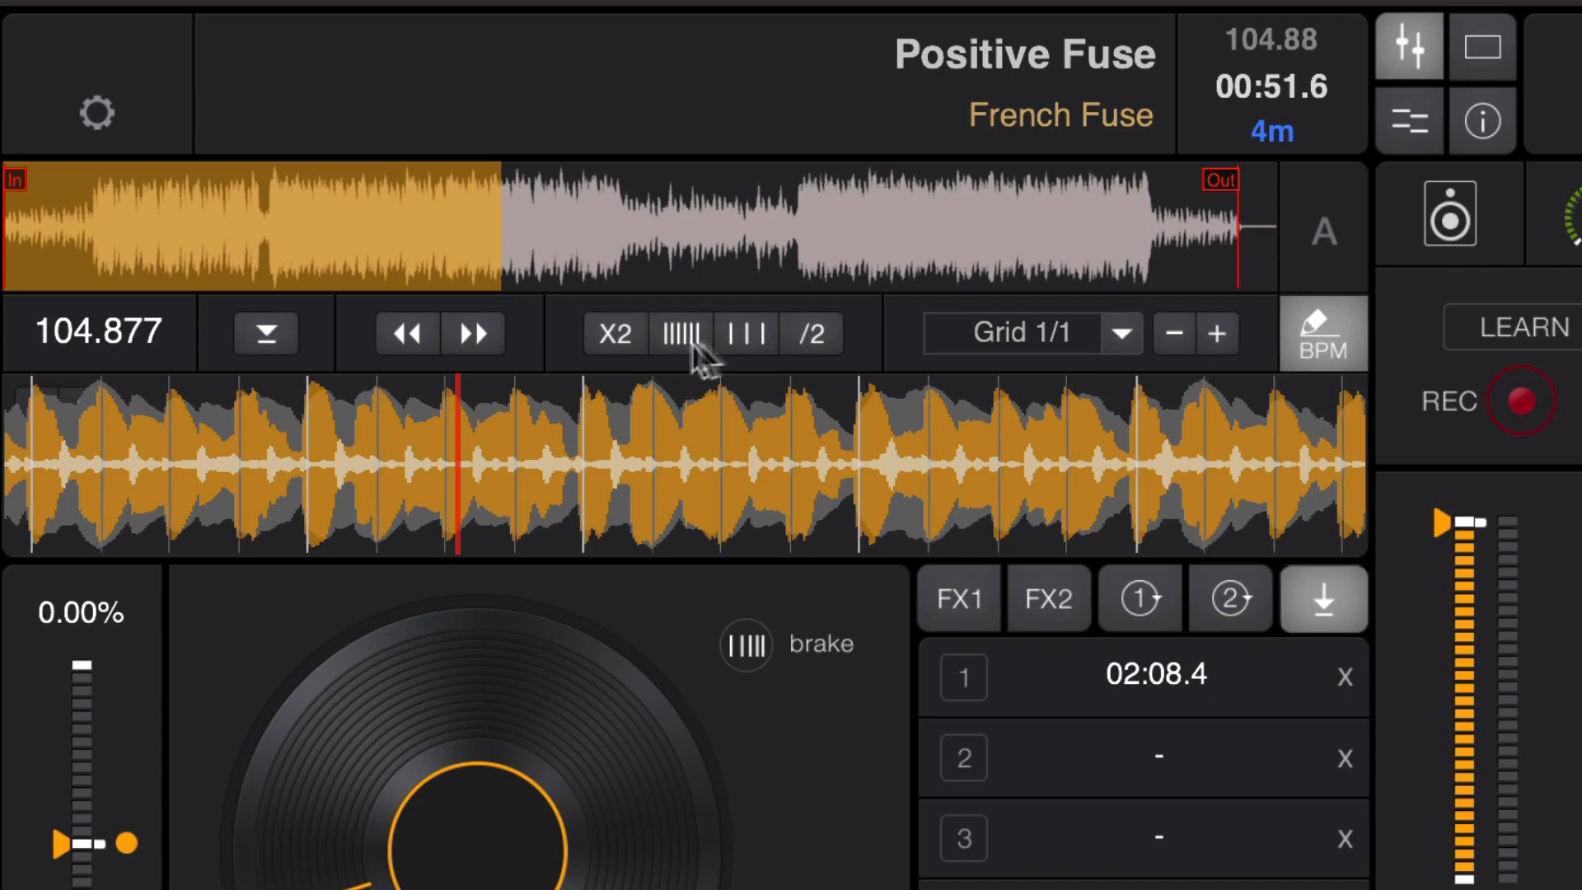
# Step: Move the song position to 01:21.7, just before the second drop, and tighten the beat grid there to 104.955 BPM
pyautogui.click(724, 256)
pyautogui.click(798, 252)
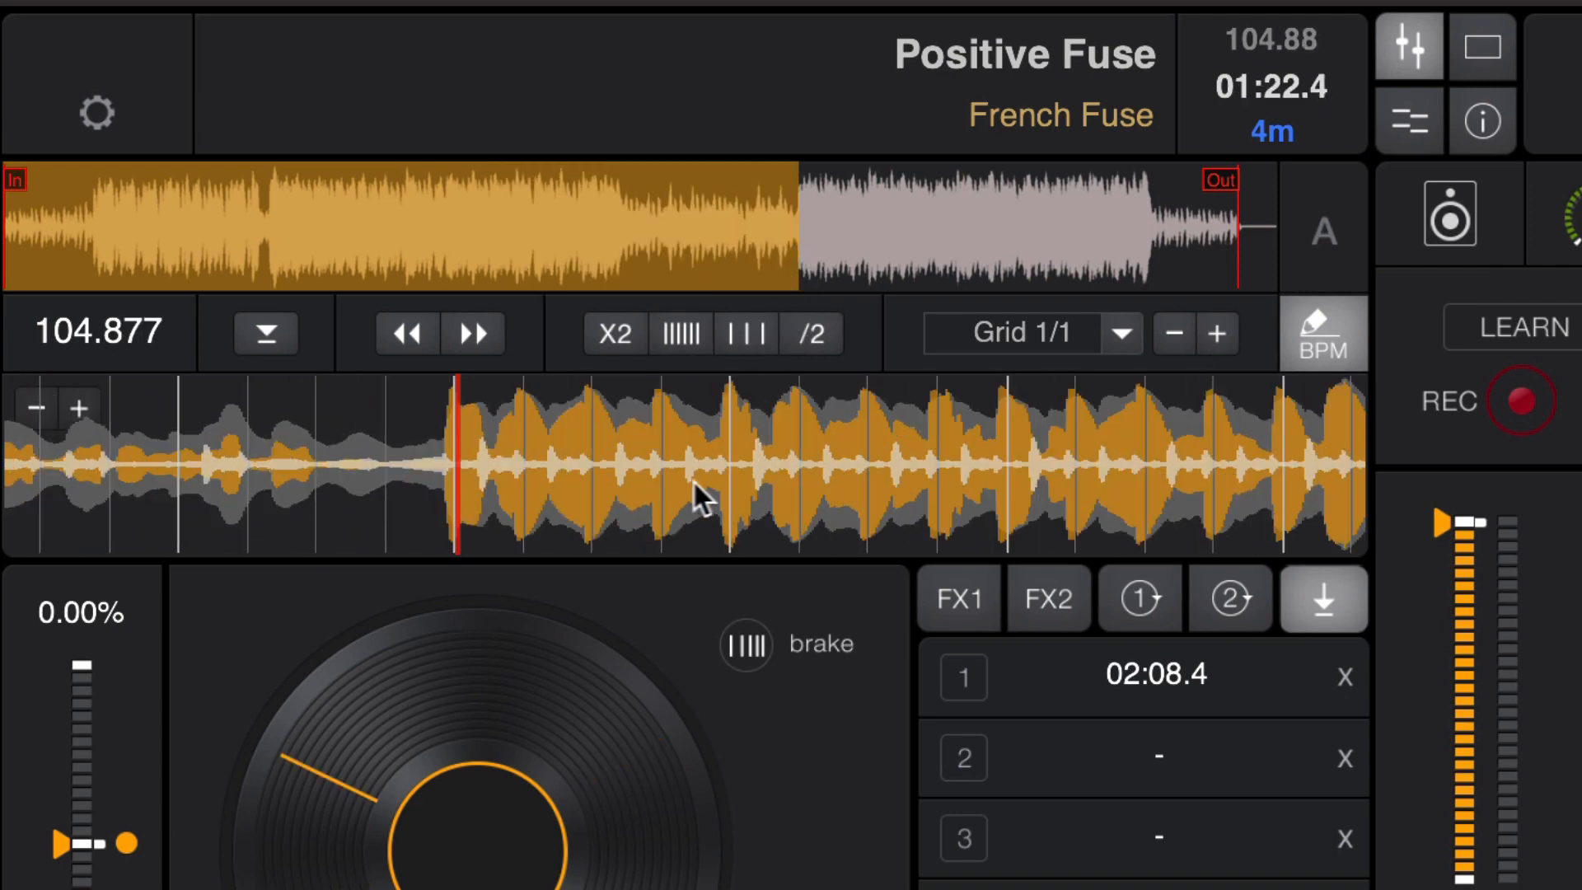
pyautogui.moveTo(742, 192); pyautogui.dragTo(719, 204)
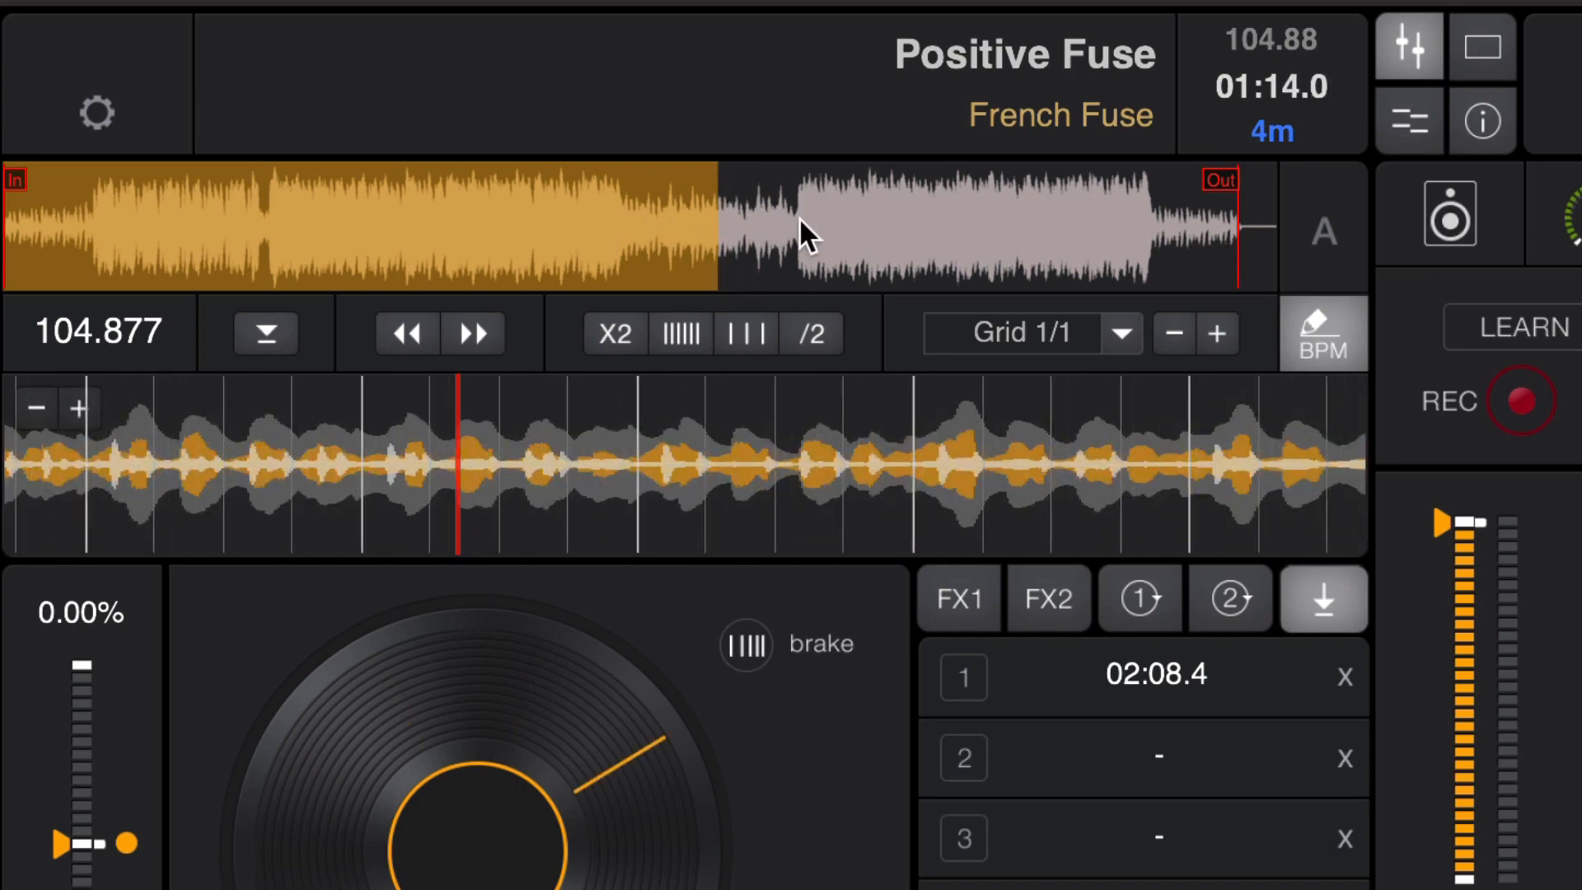
pyautogui.click(792, 220)
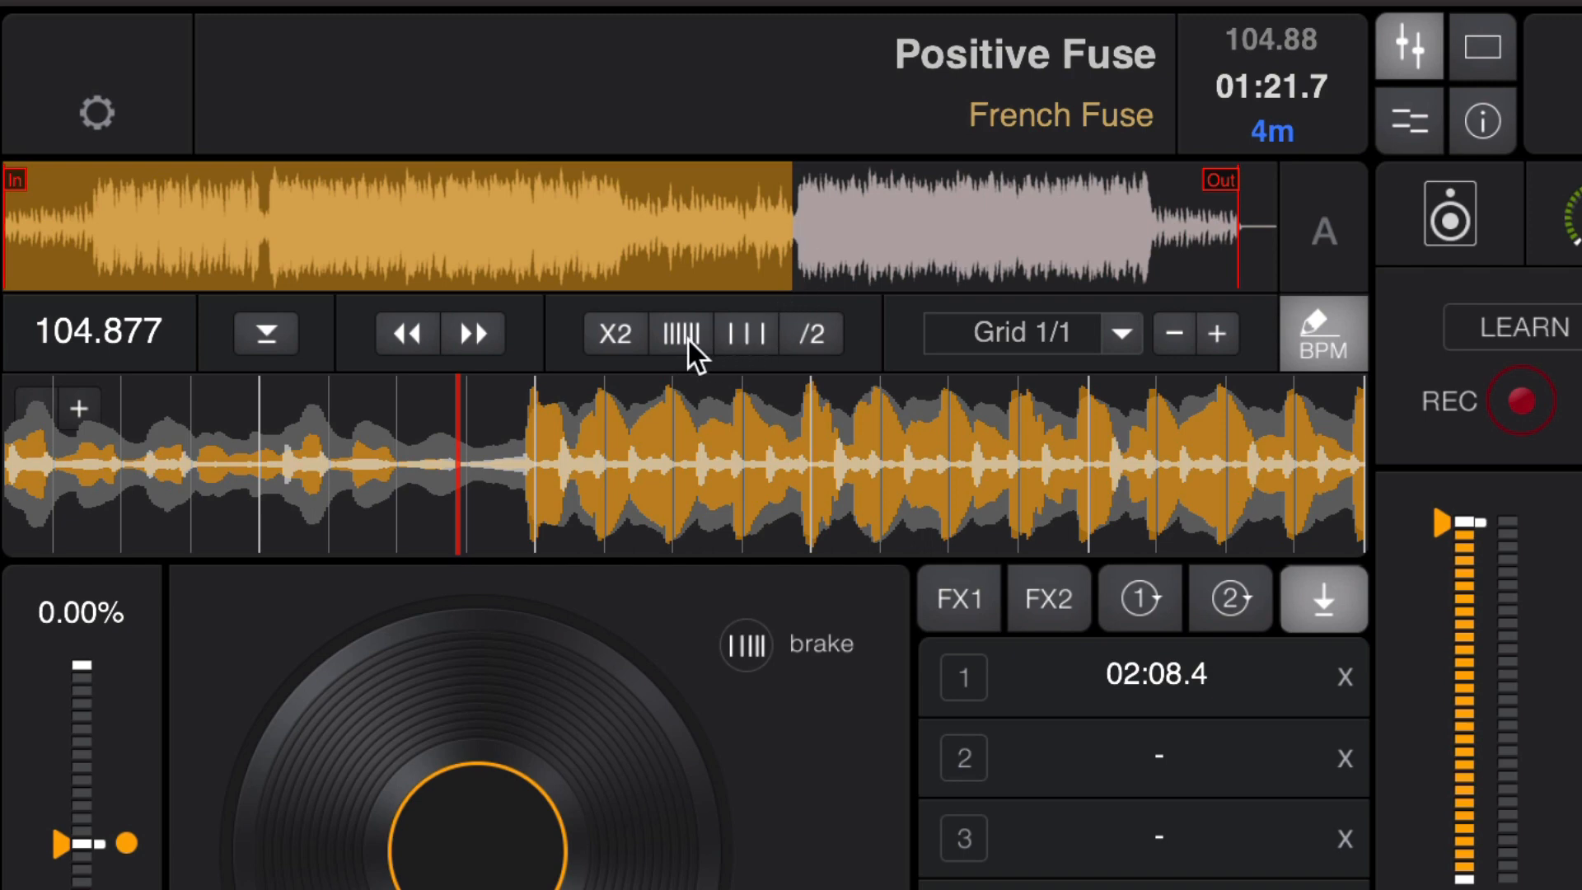
pyautogui.moveTo(687, 338); pyautogui.dragTo(689, 341)
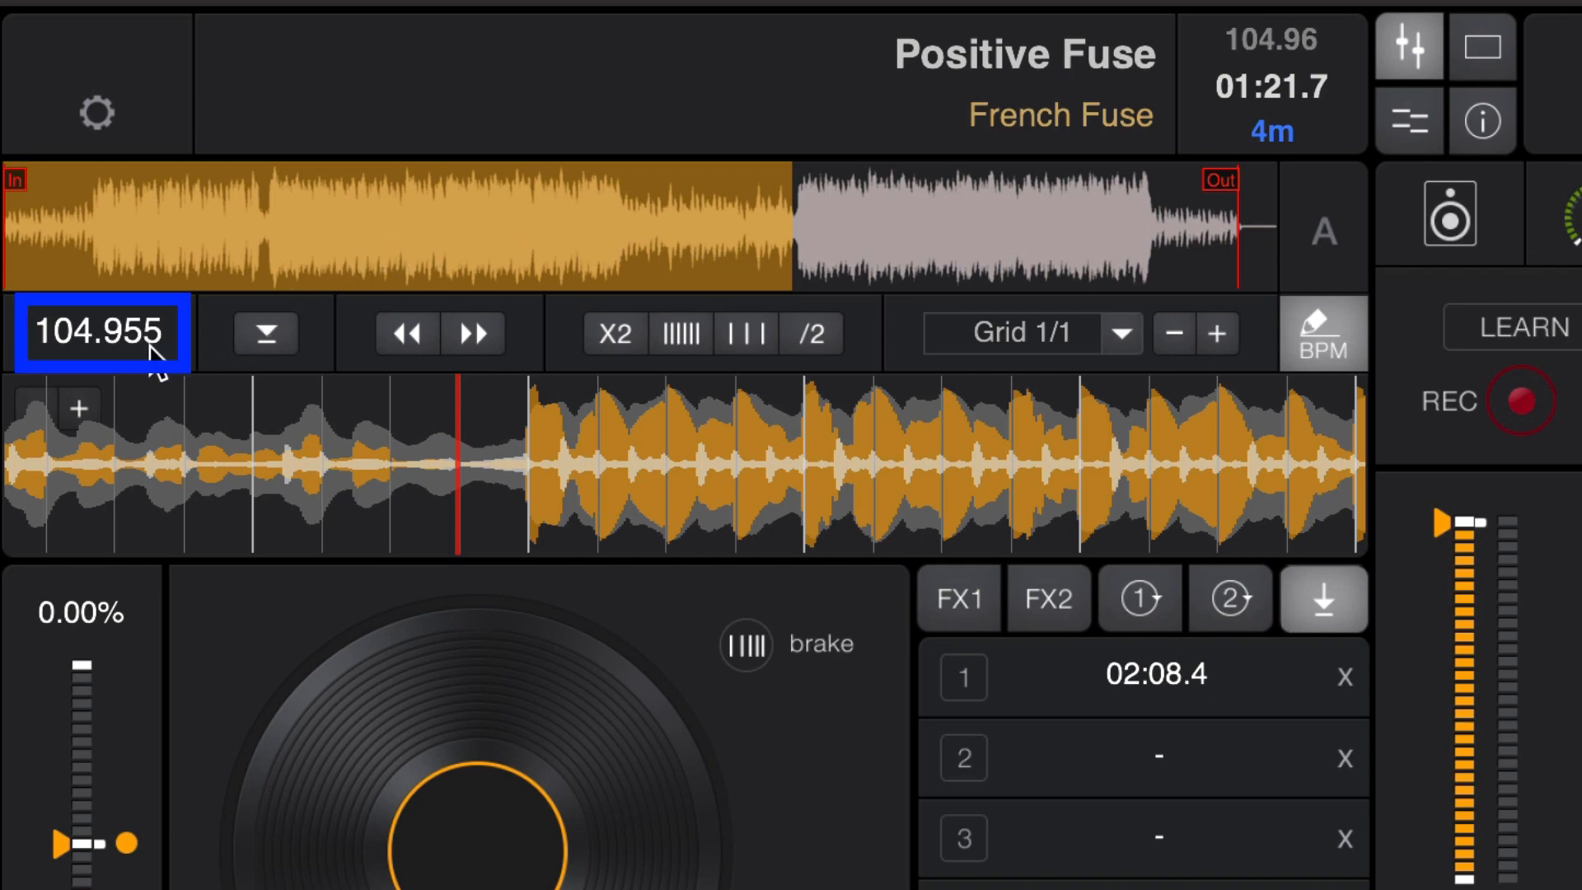
# Step: Tighten the beat grid at 01:43.7 to 104.975 BPM and check its alignment near 01:52.3
pyautogui.click(1004, 226)
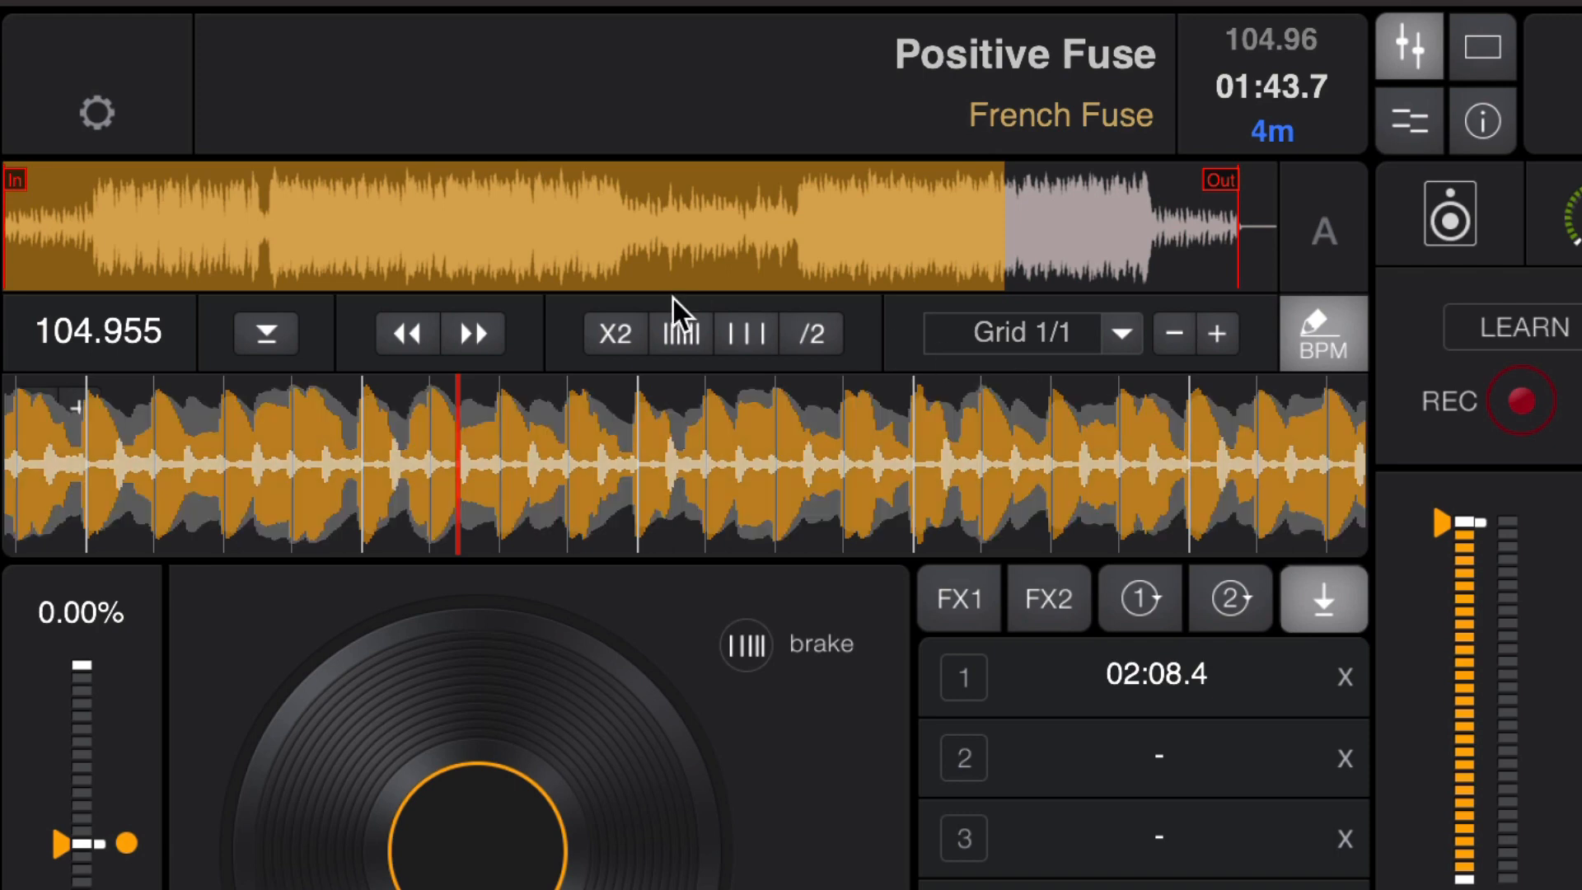
pyautogui.click(678, 334)
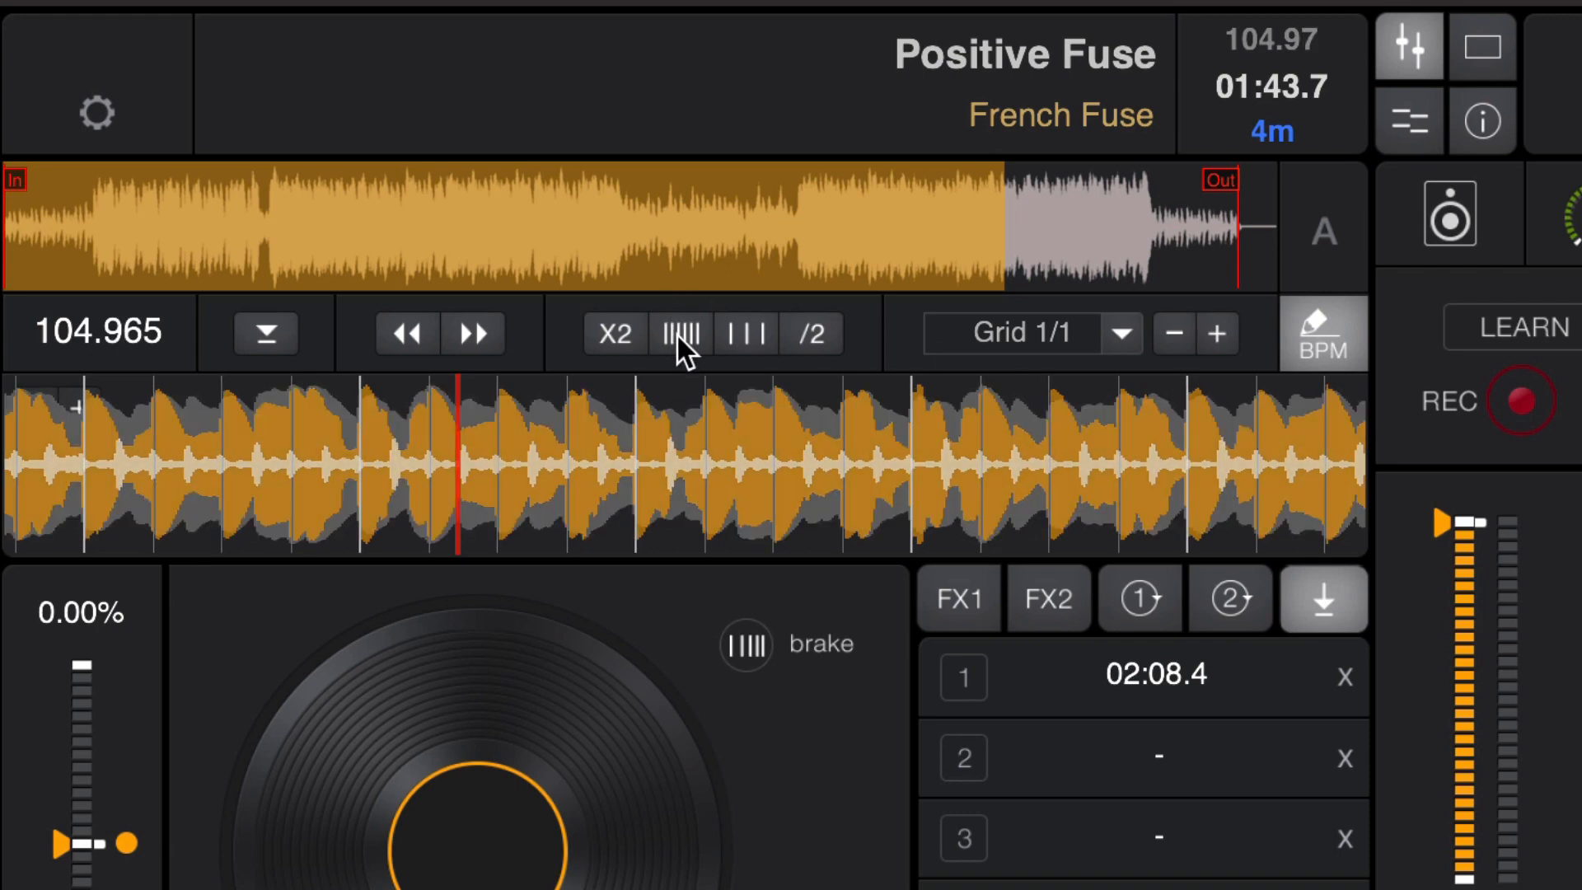
pyautogui.click(676, 332)
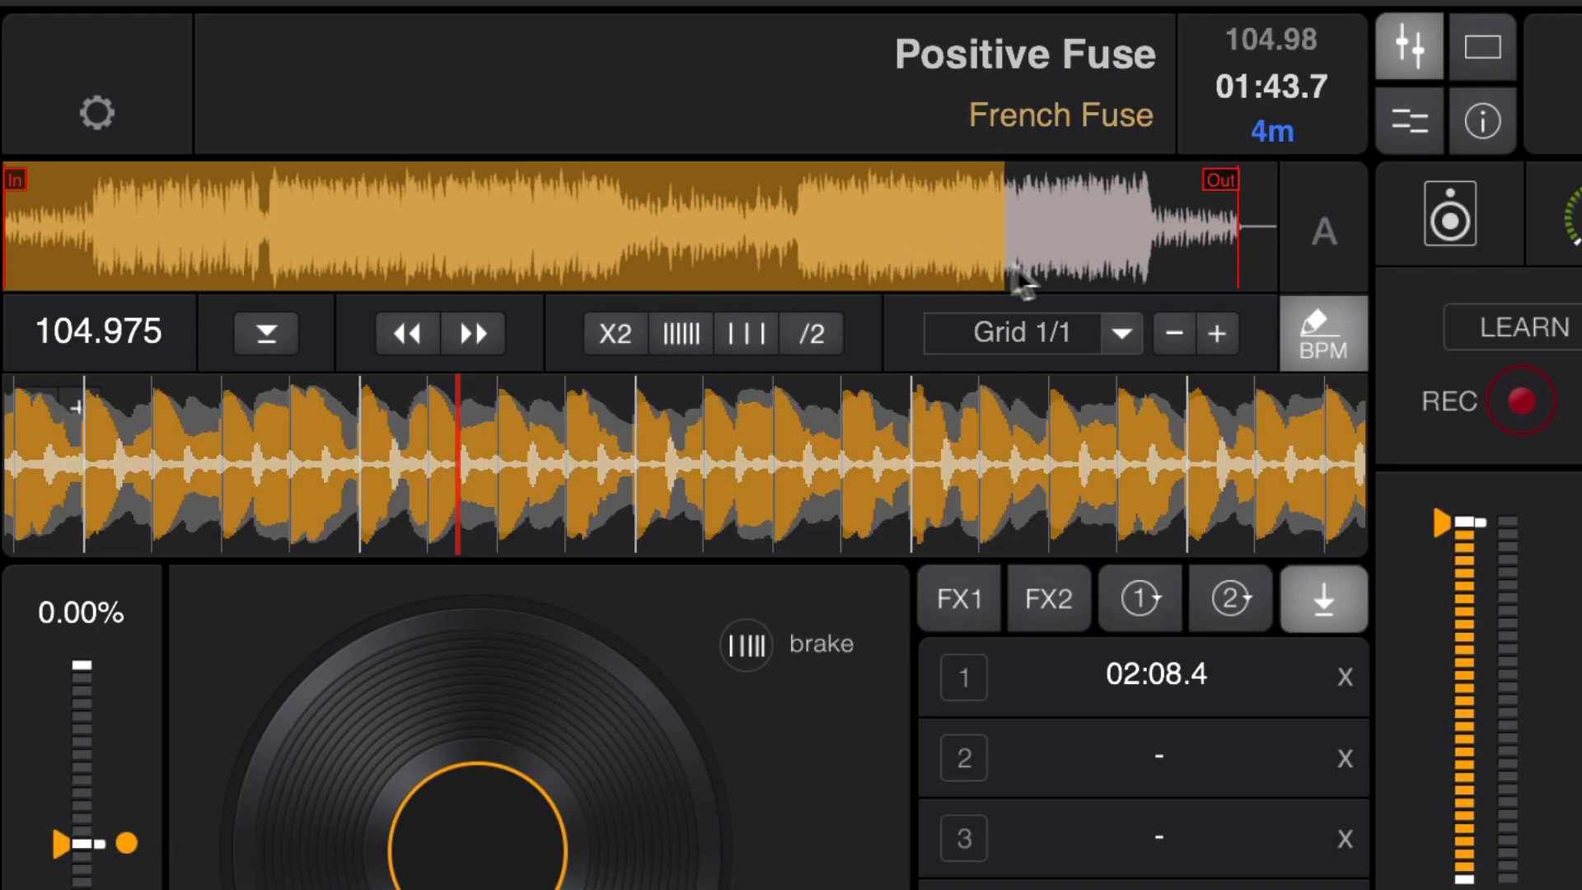
pyautogui.click(1050, 250)
pyautogui.click(1088, 250)
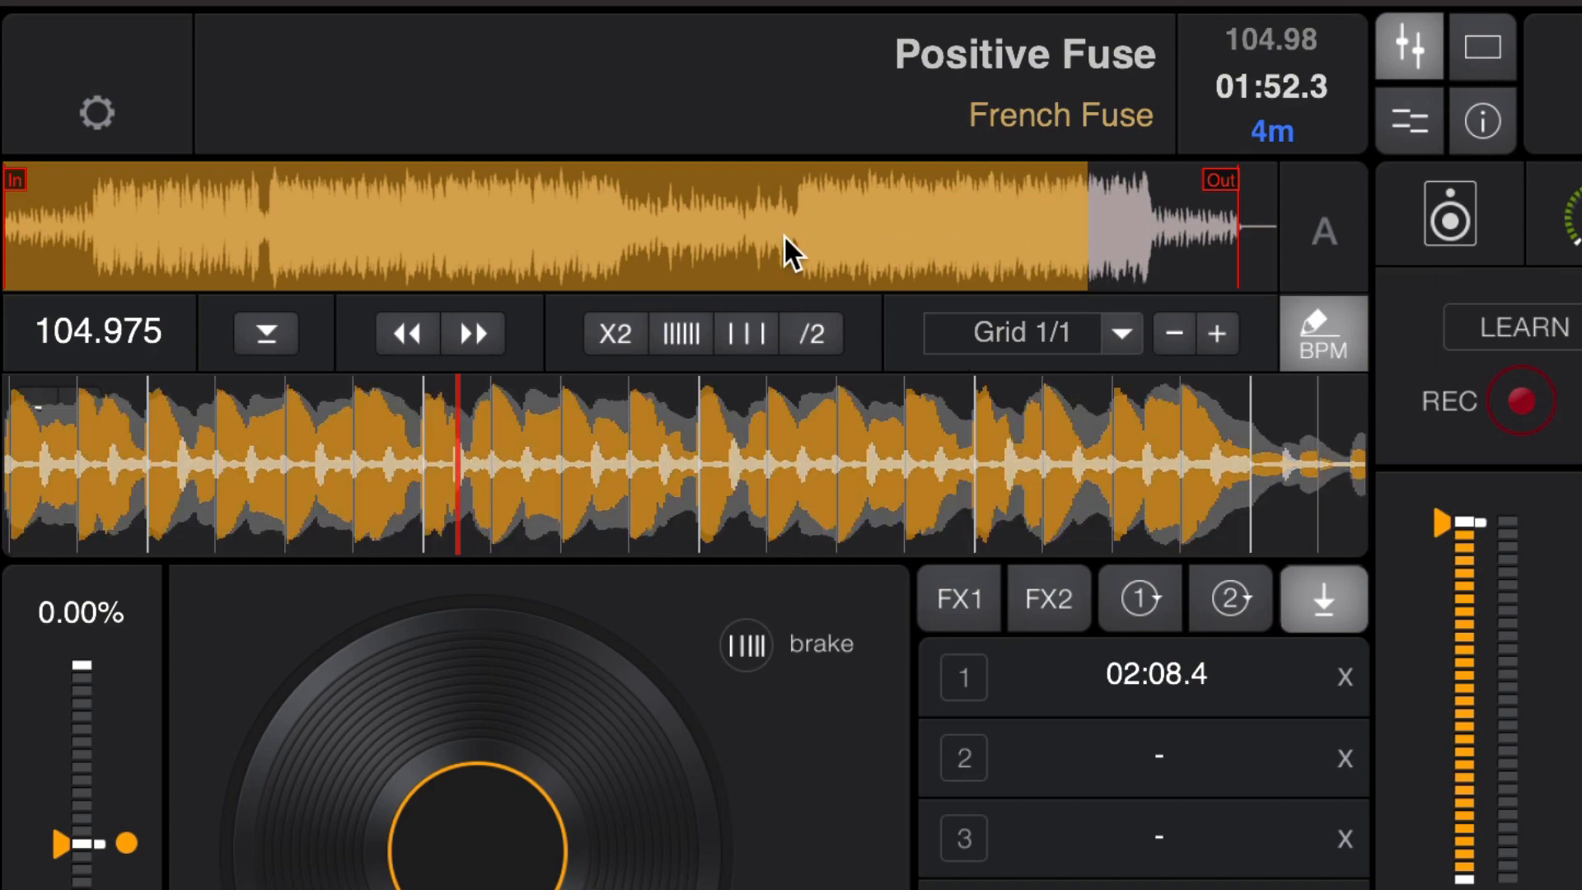
# Step: Return the song position to 00:10.6 and set the track's BPM value to 105
pyautogui.moveTo(784, 234); pyautogui.dragTo(107, 266)
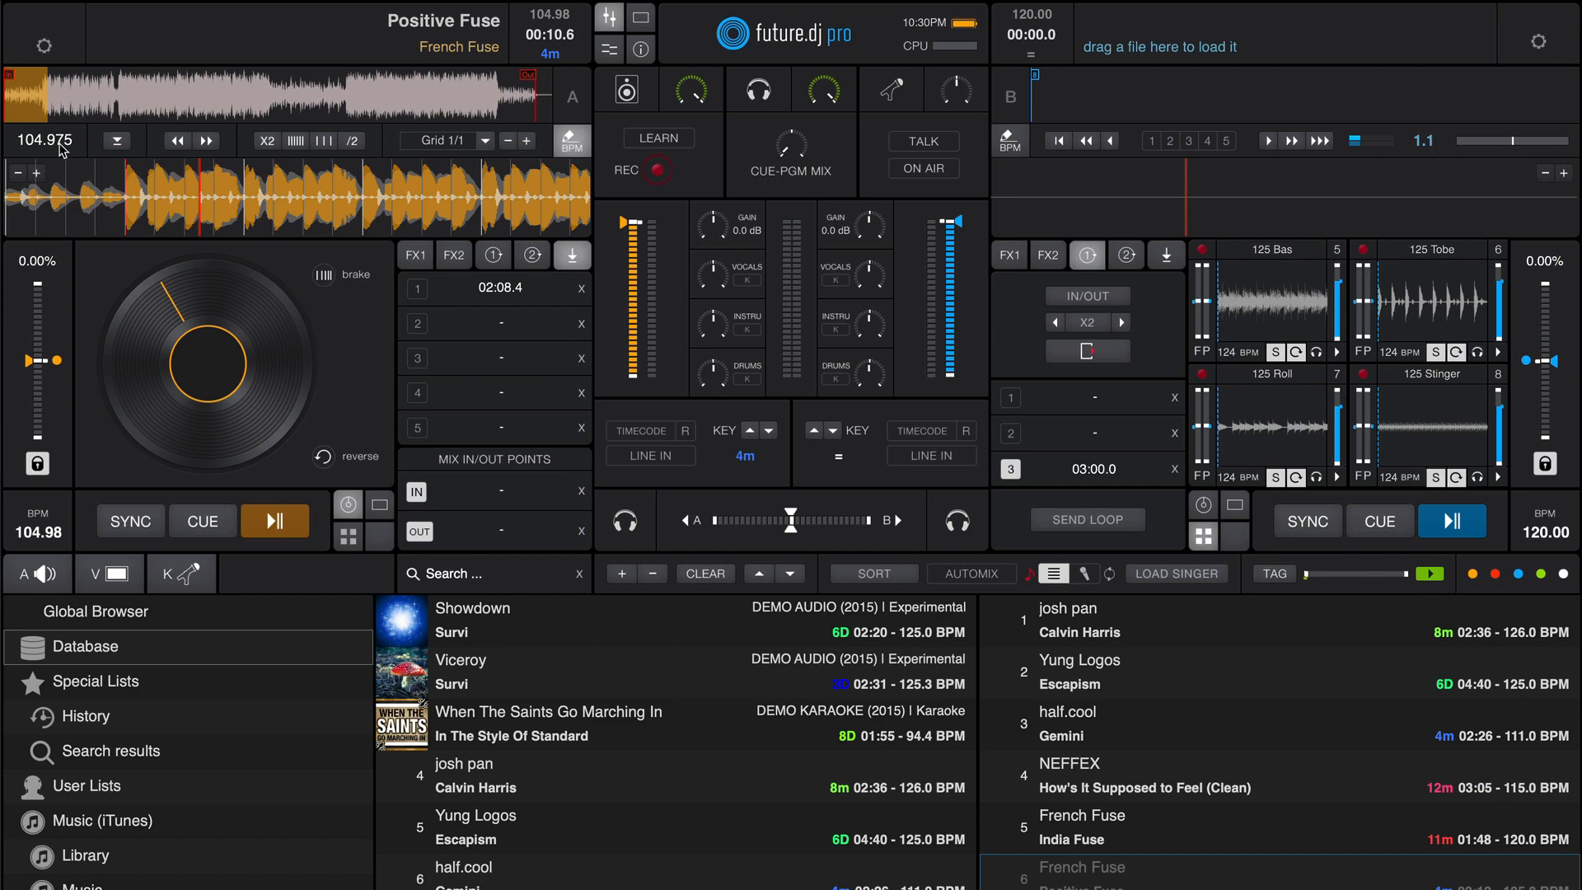
pyautogui.click(60, 148)
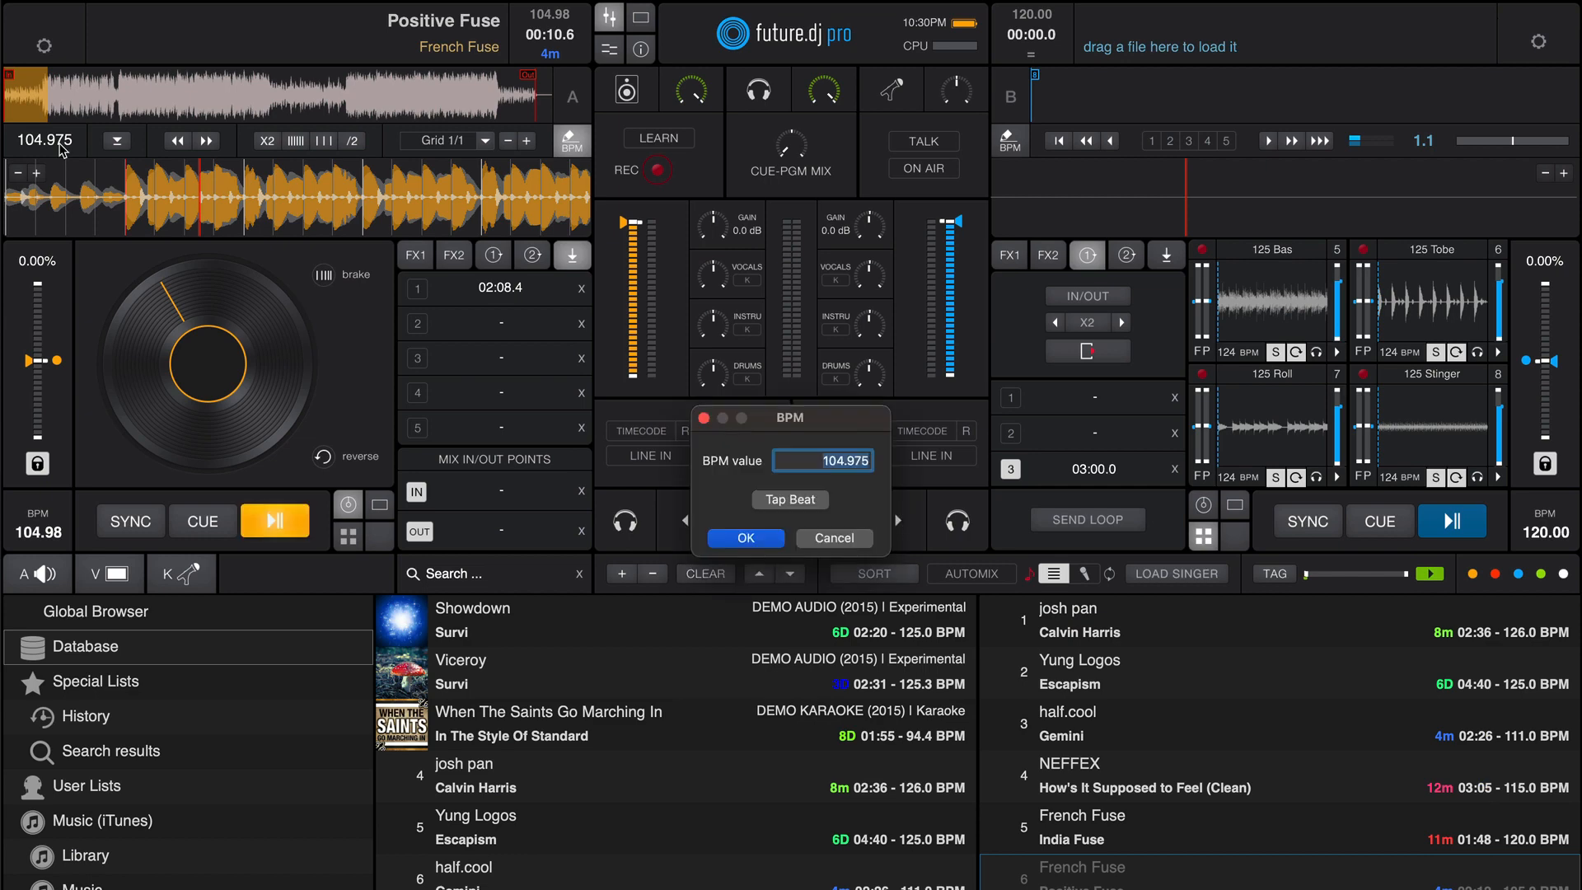
pyautogui.click(830, 467)
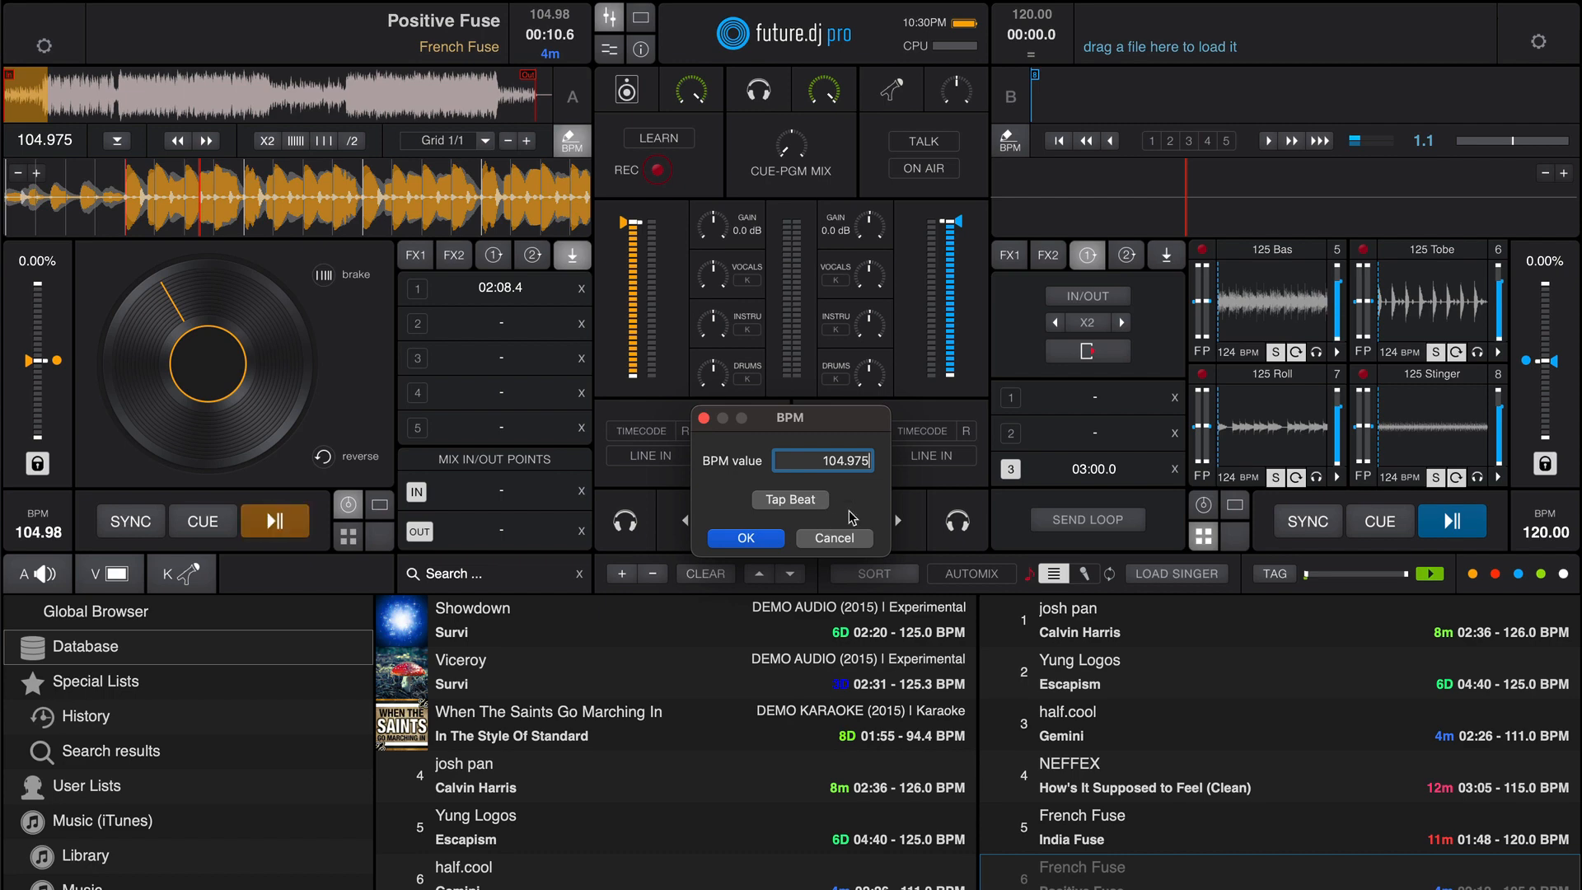
pyautogui.press('BackSpace')
pyautogui.press('BackSpace')
pyautogui.press('BackSpace')
pyautogui.press('BackSpace')
pyautogui.press('BackSpace')
pyautogui.write('5')
pyautogui.click(767, 541)
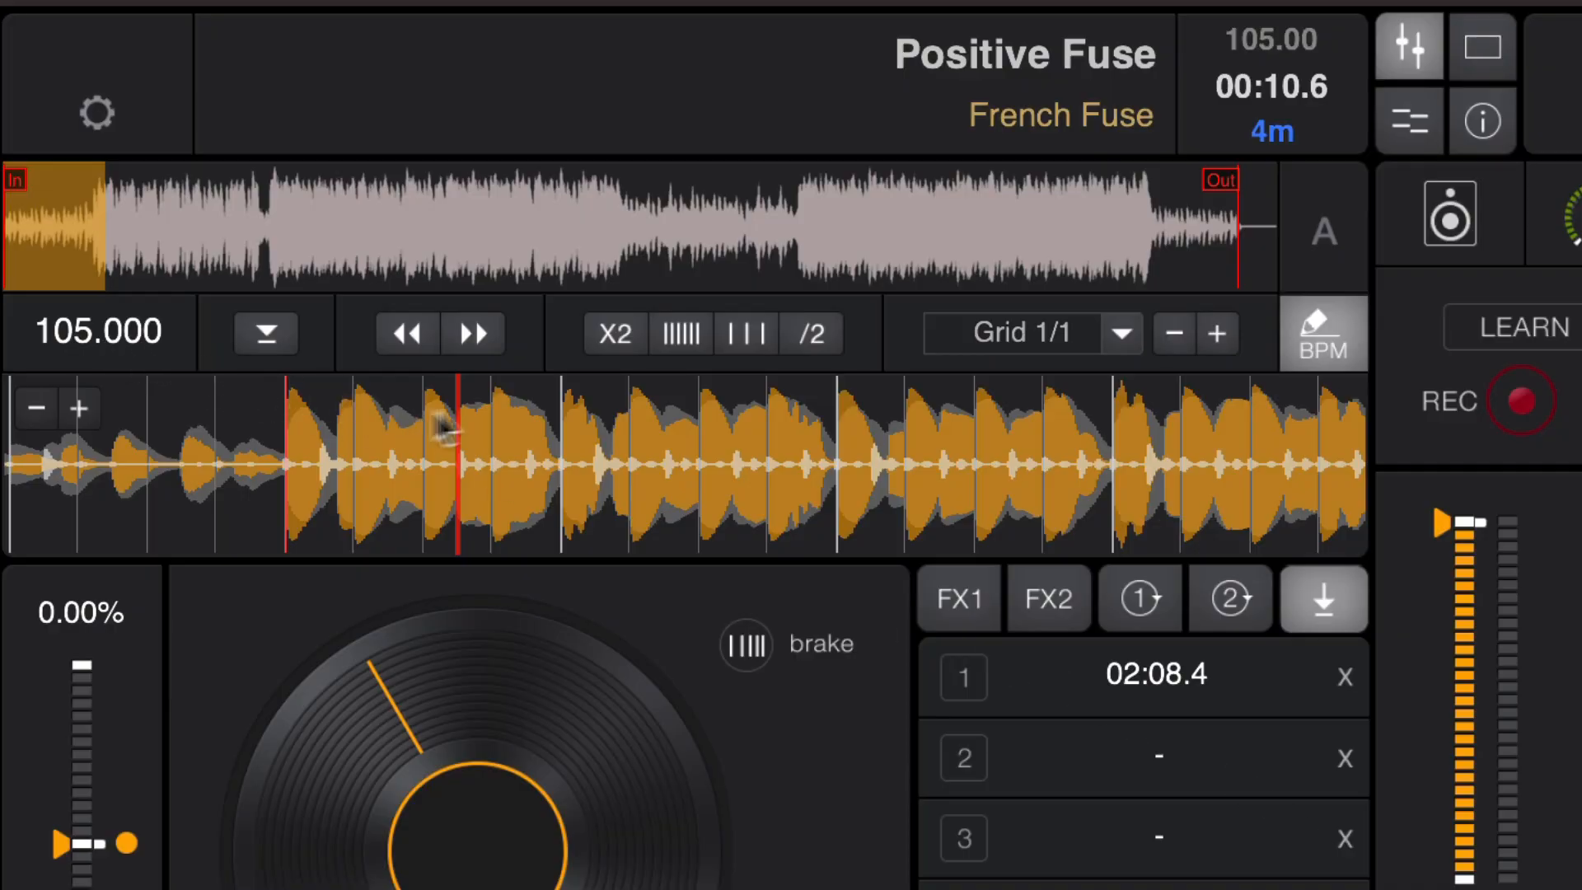
# Step: Align the playhead with the second drop at 01:22.3 and add a second beat grid there
pyautogui.moveTo(575, 269); pyautogui.dragTo(797, 240)
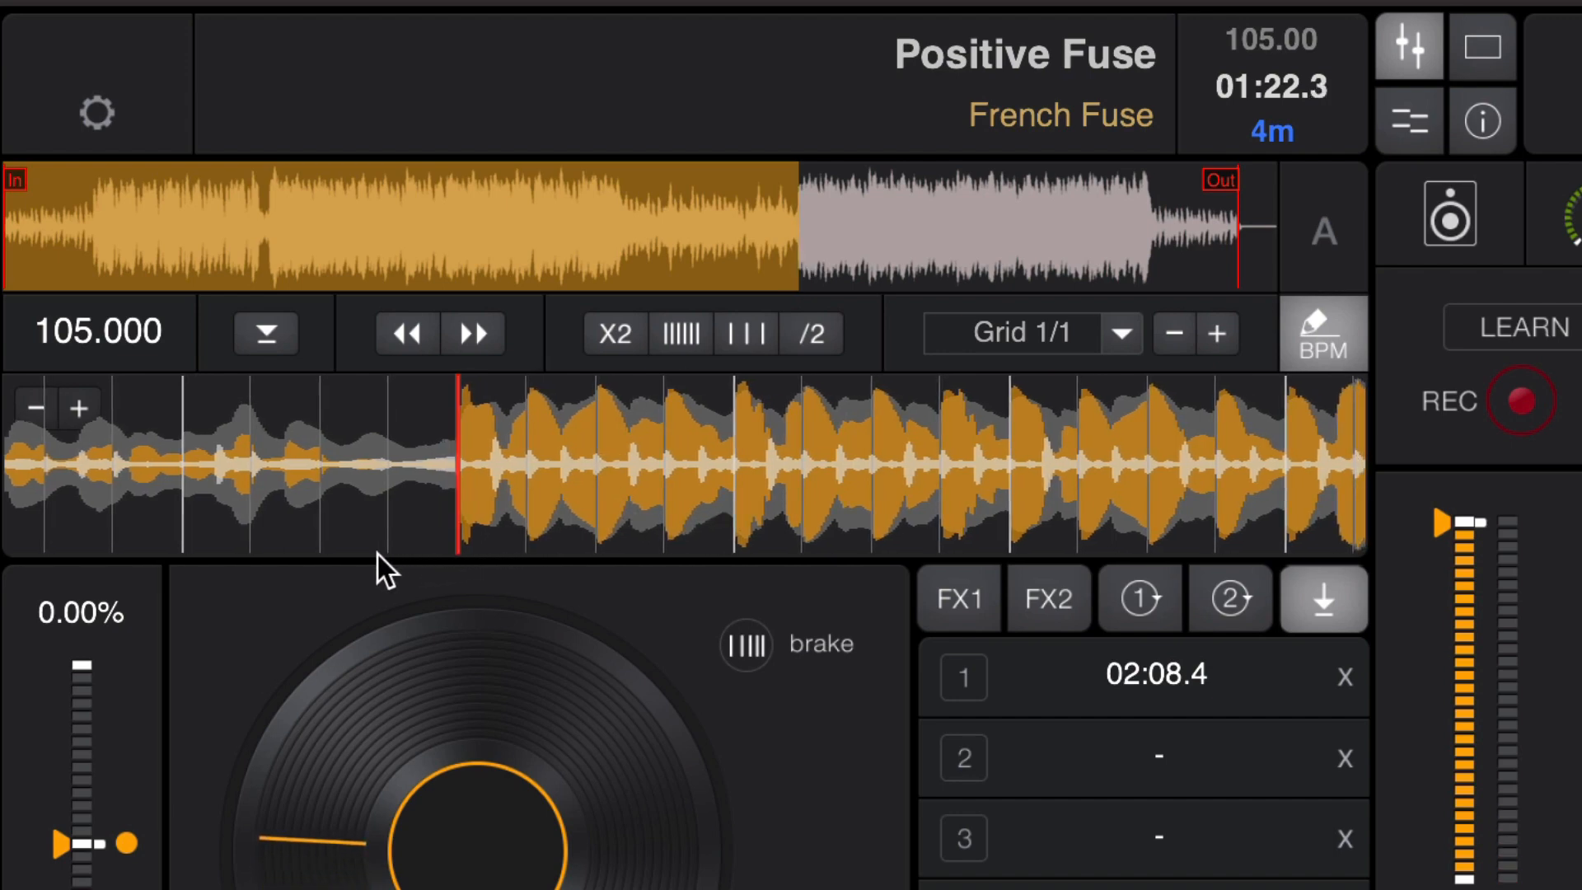
pyautogui.moveTo(607, 523); pyautogui.dragTo(388, 514)
pyautogui.click(1128, 344)
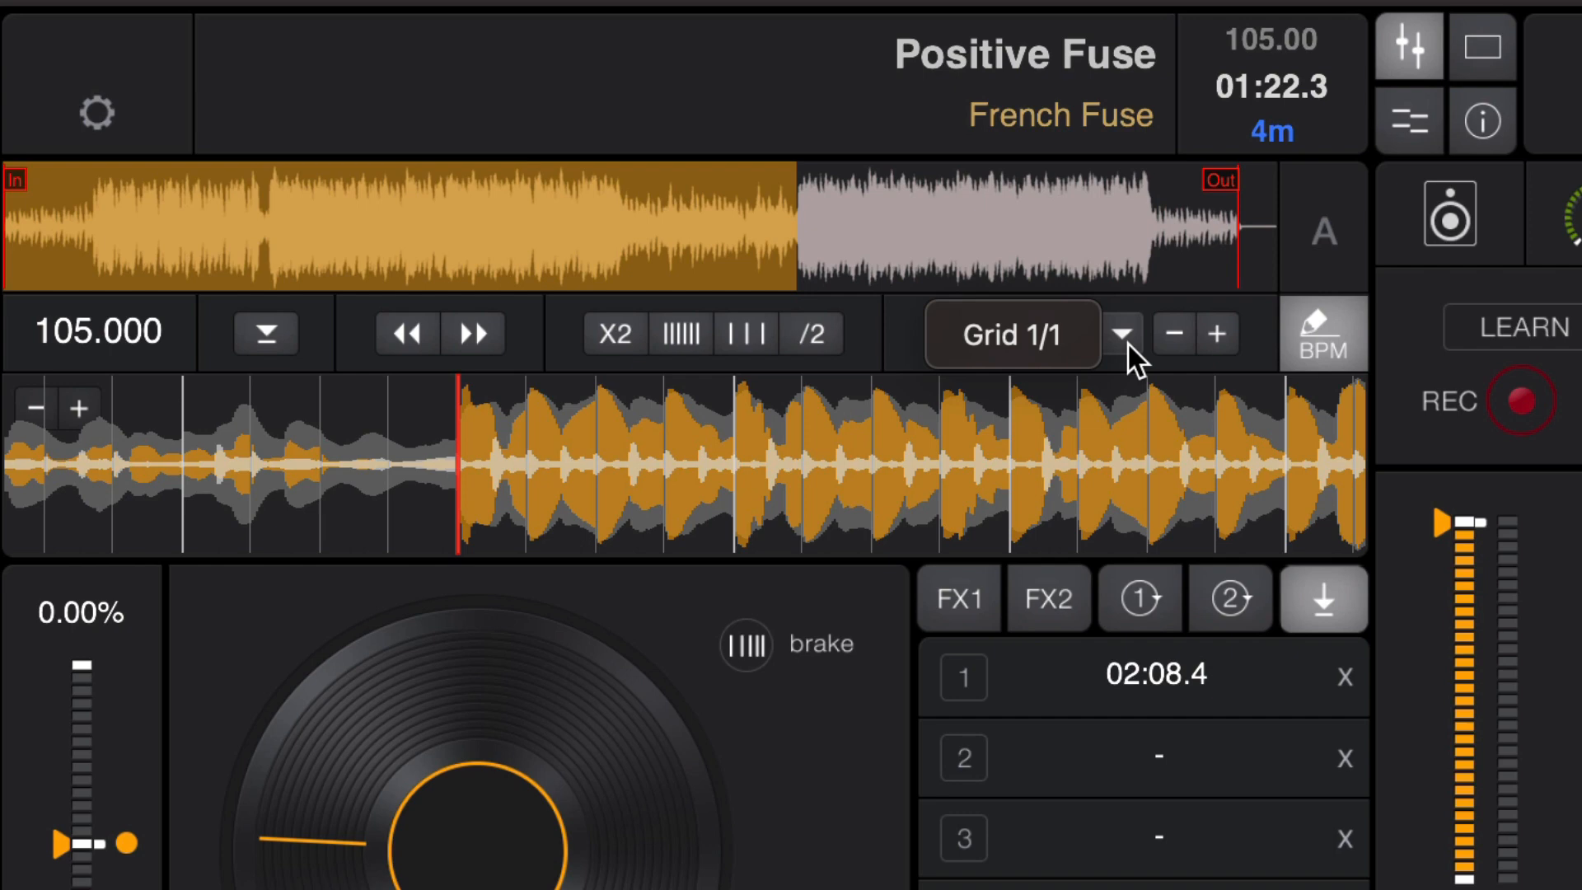
pyautogui.click(1046, 345)
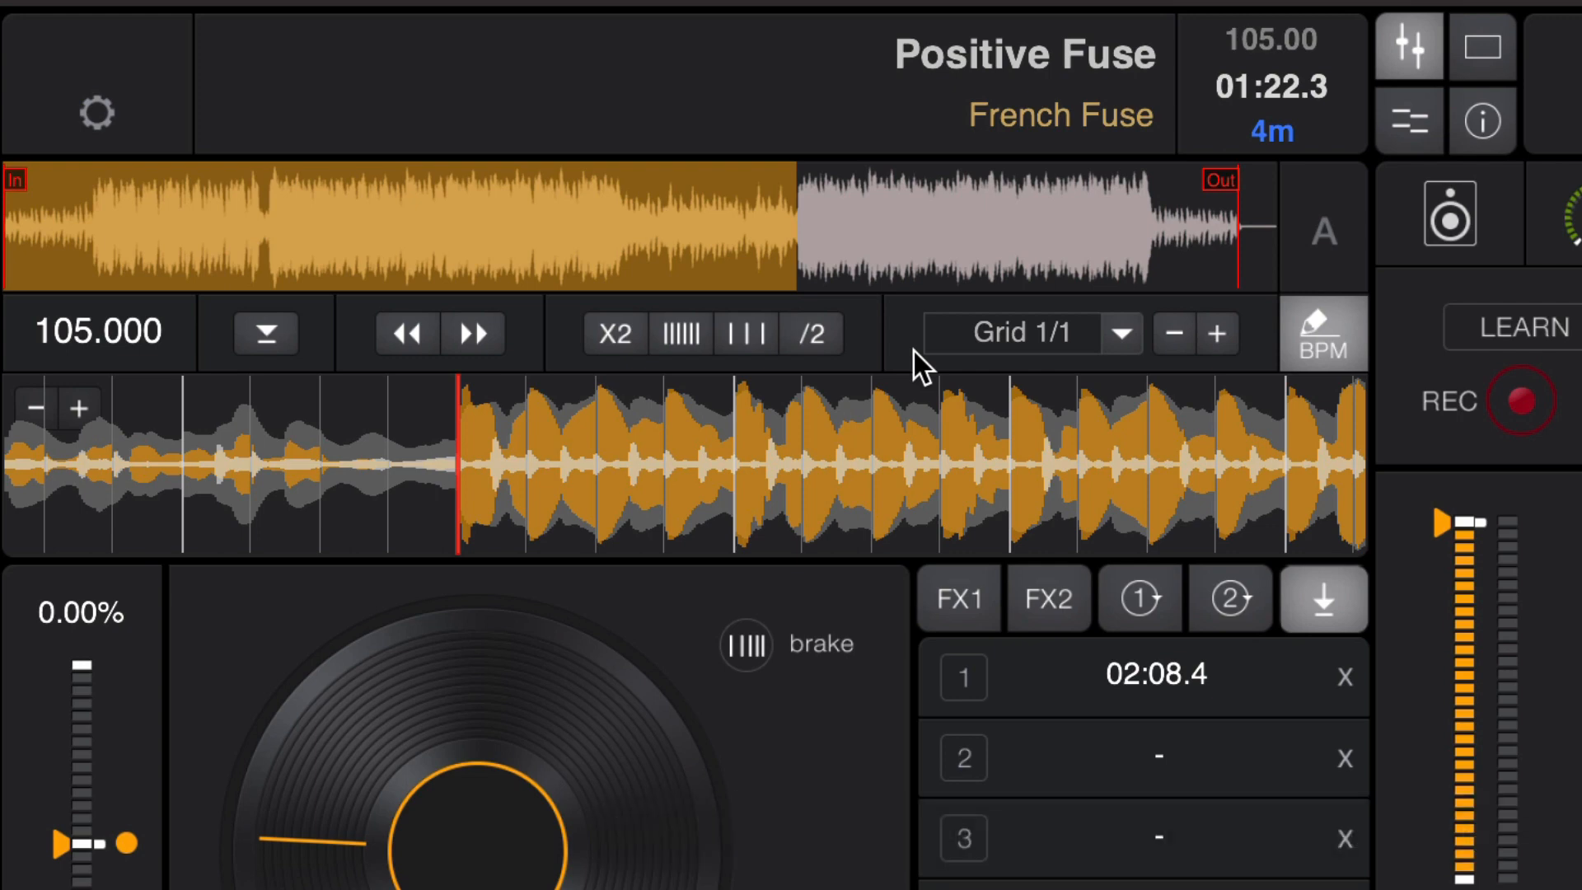
pyautogui.click(1217, 334)
# Step: Select Grid 1/2 to view the first grid's section, and return to Grid 2/2
pyautogui.click(1123, 340)
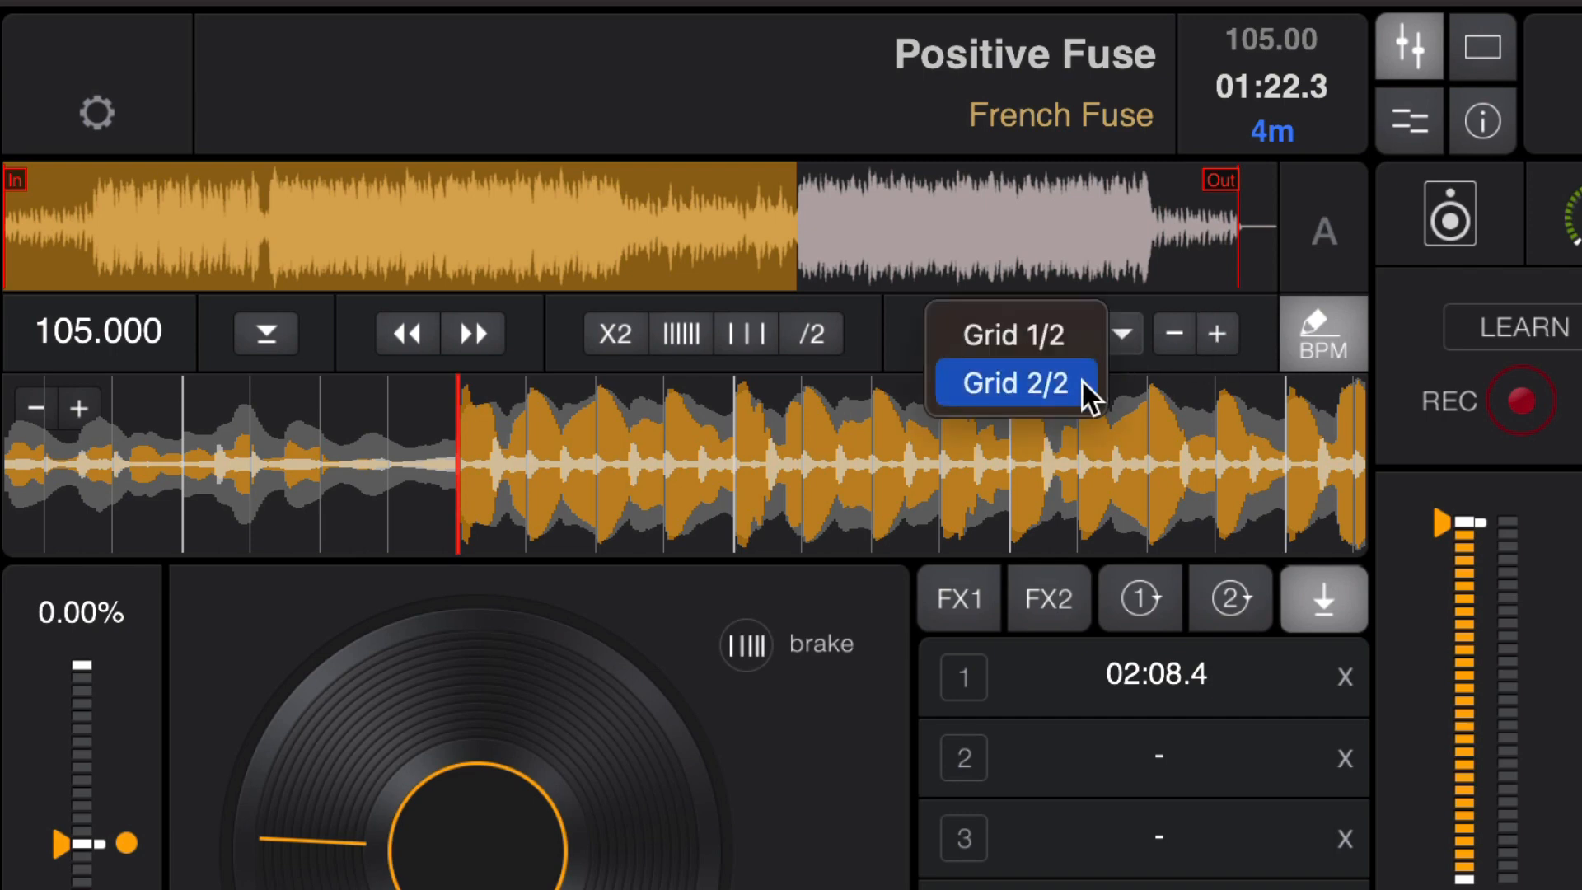
pyautogui.click(1055, 332)
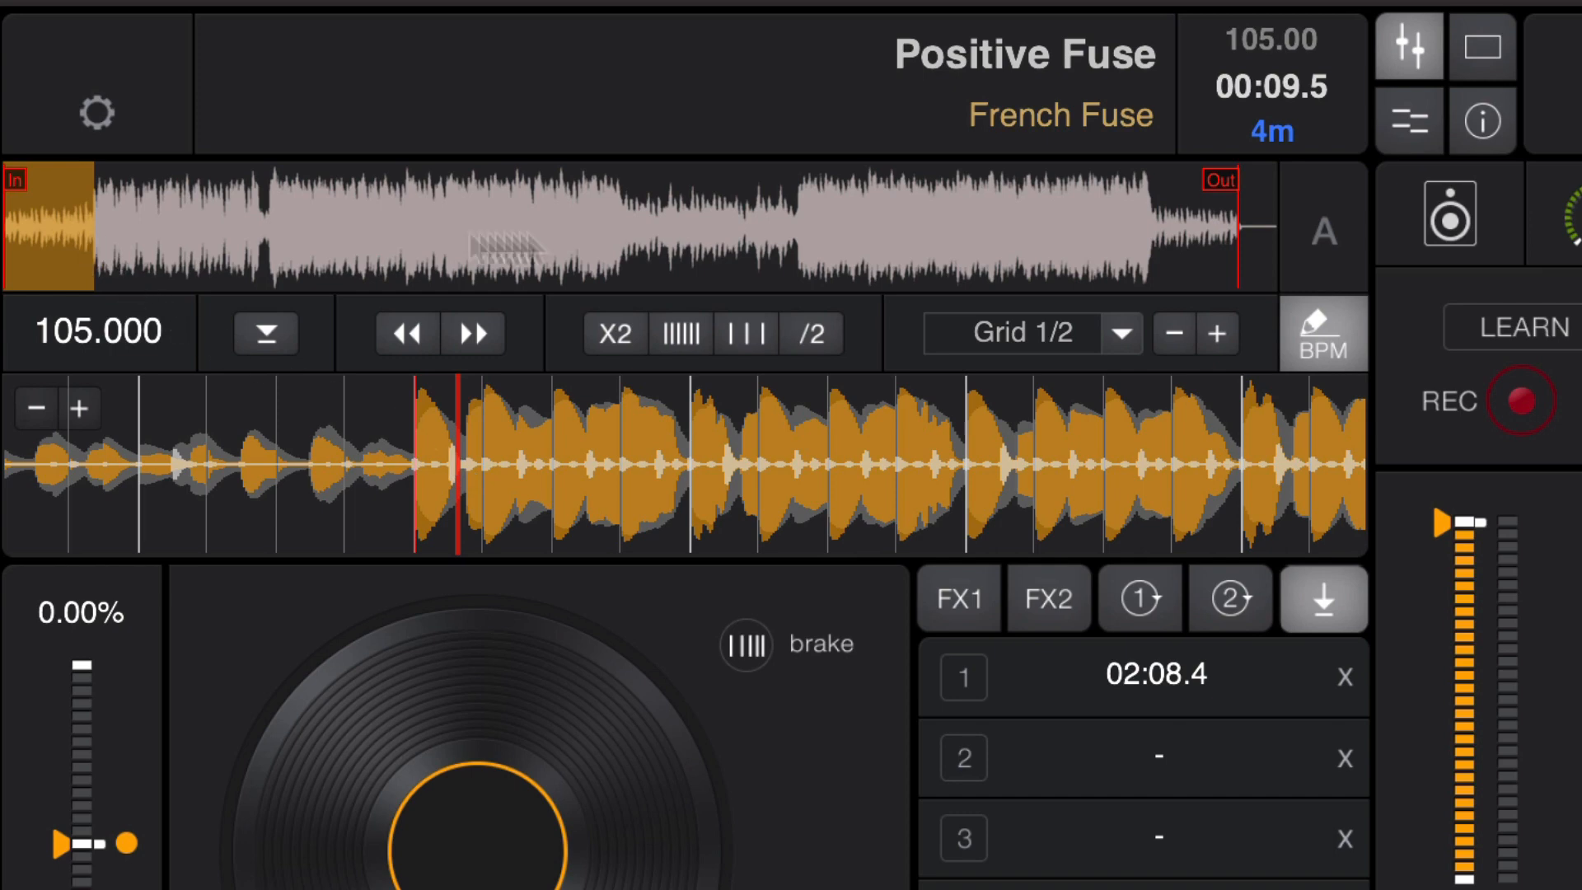
pyautogui.click(1110, 345)
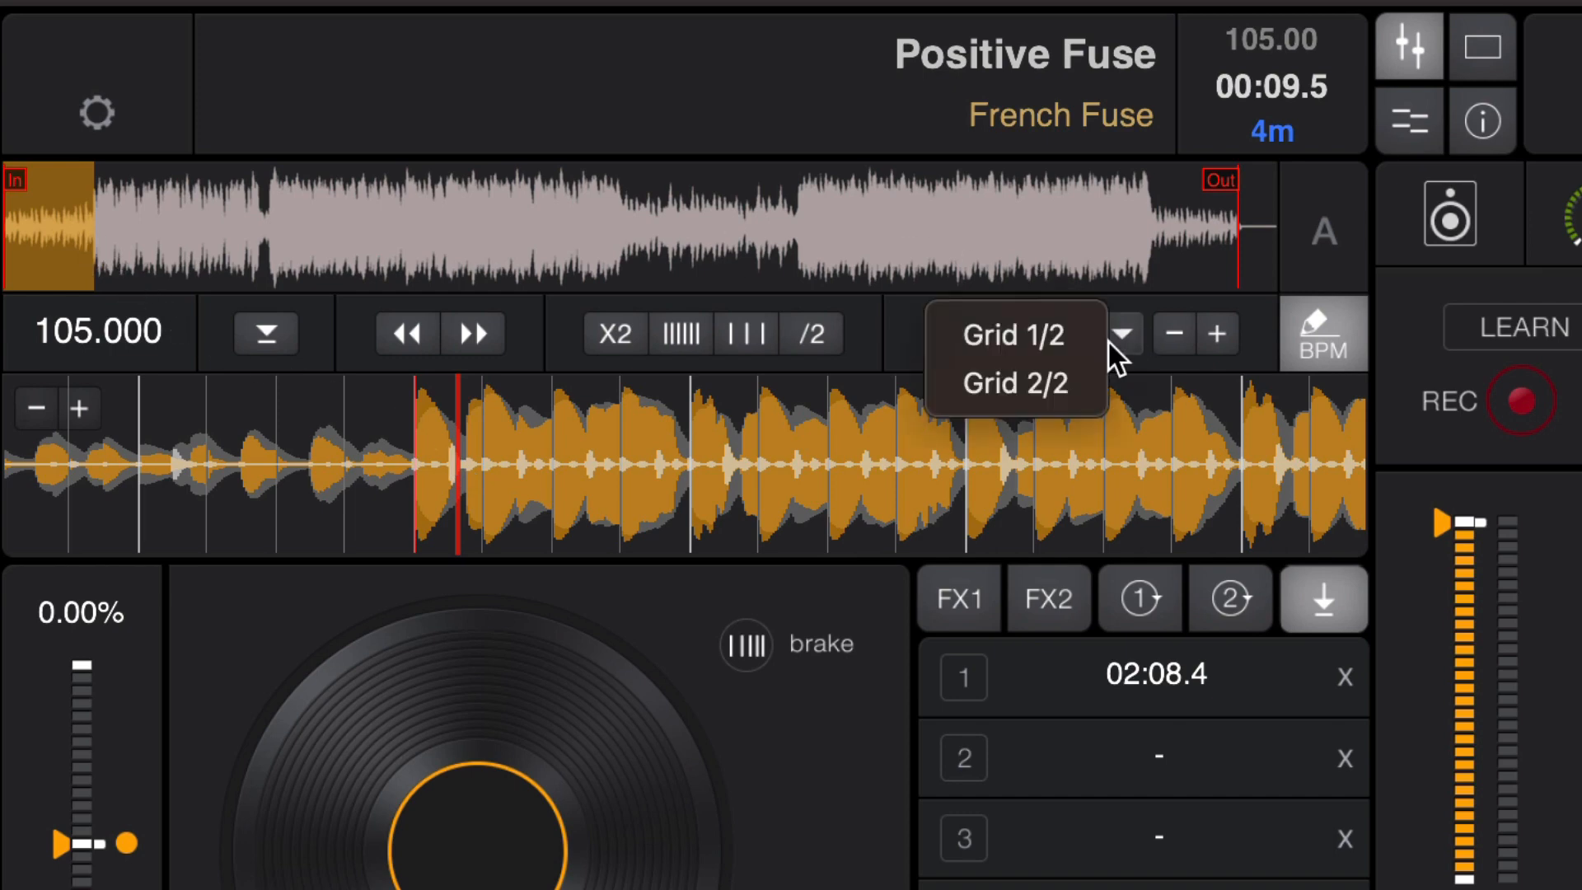
pyautogui.click(1091, 363)
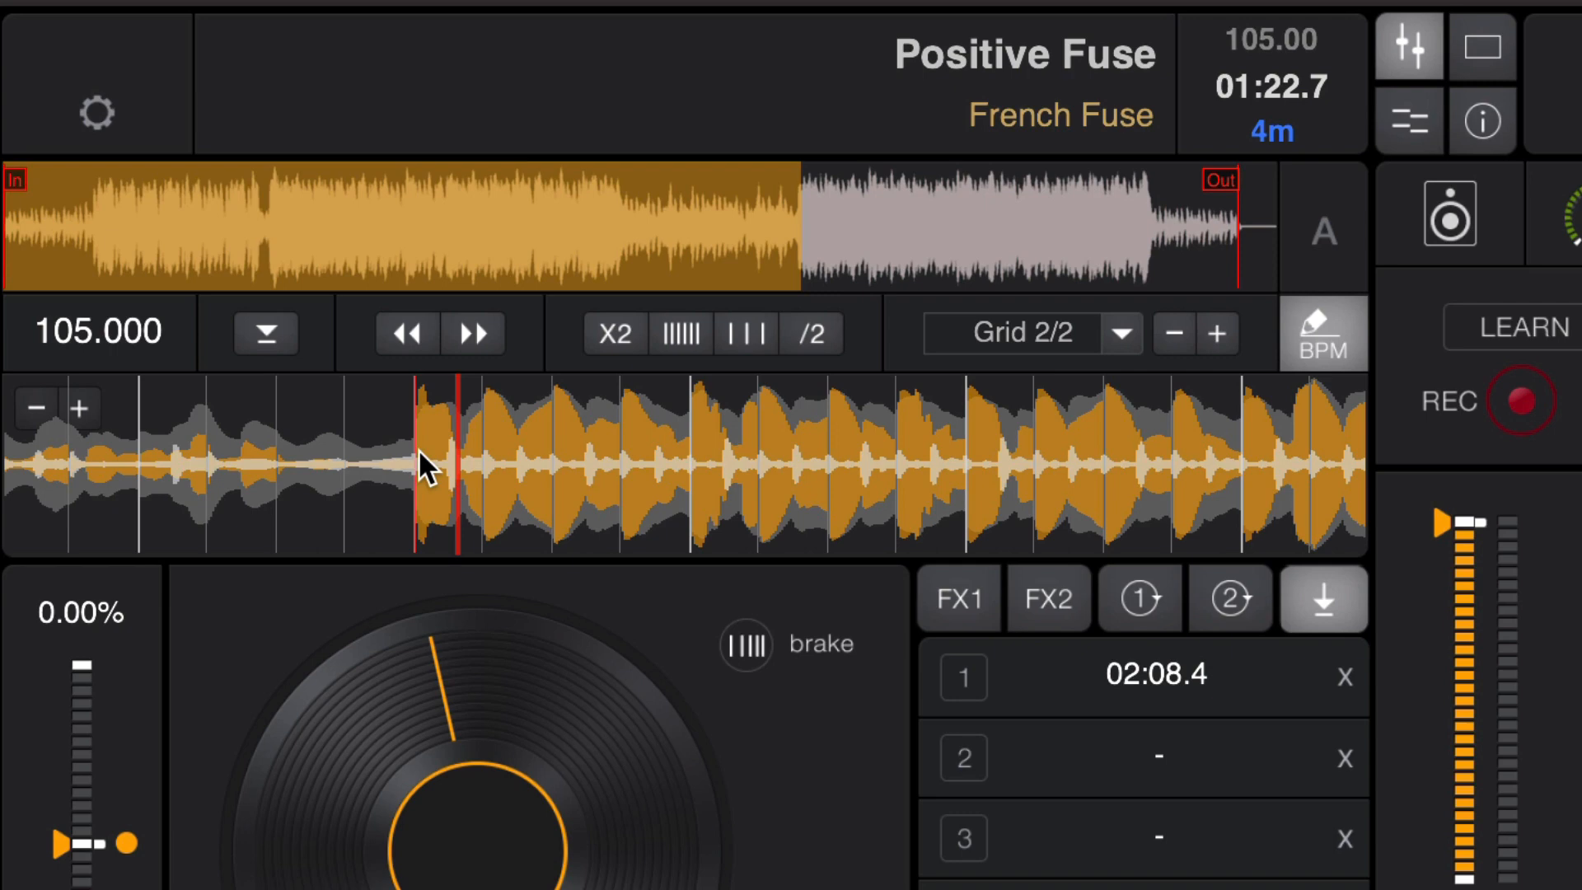
# Step: Try shifting the lines of Grid 2/2 forward and backward, and bring them back to the start of the second drop
pyautogui.click(491, 332)
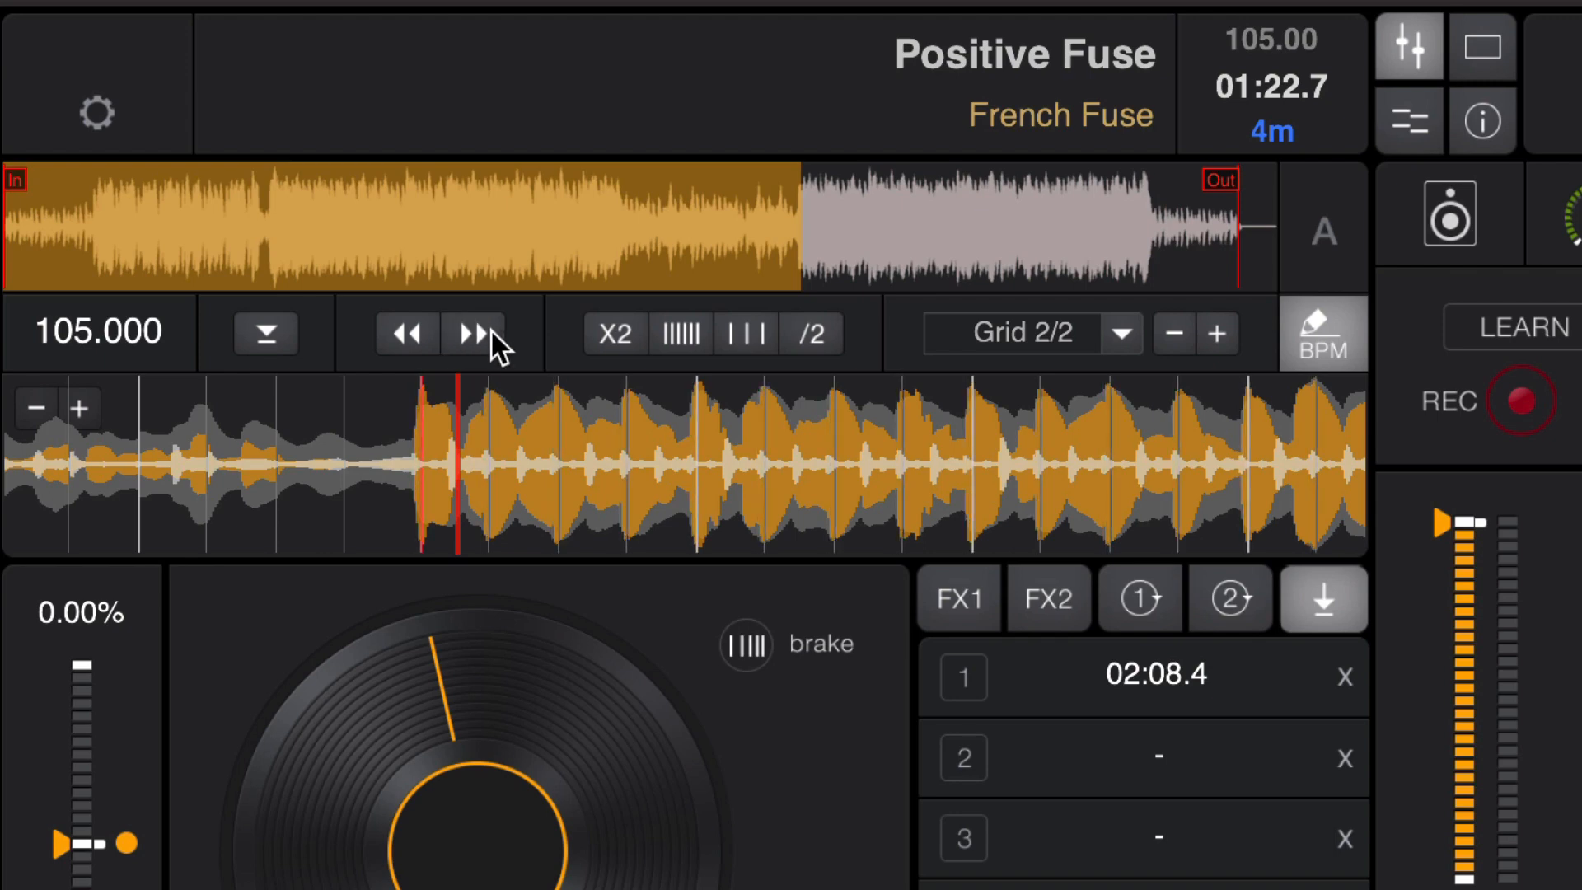
pyautogui.click(410, 330)
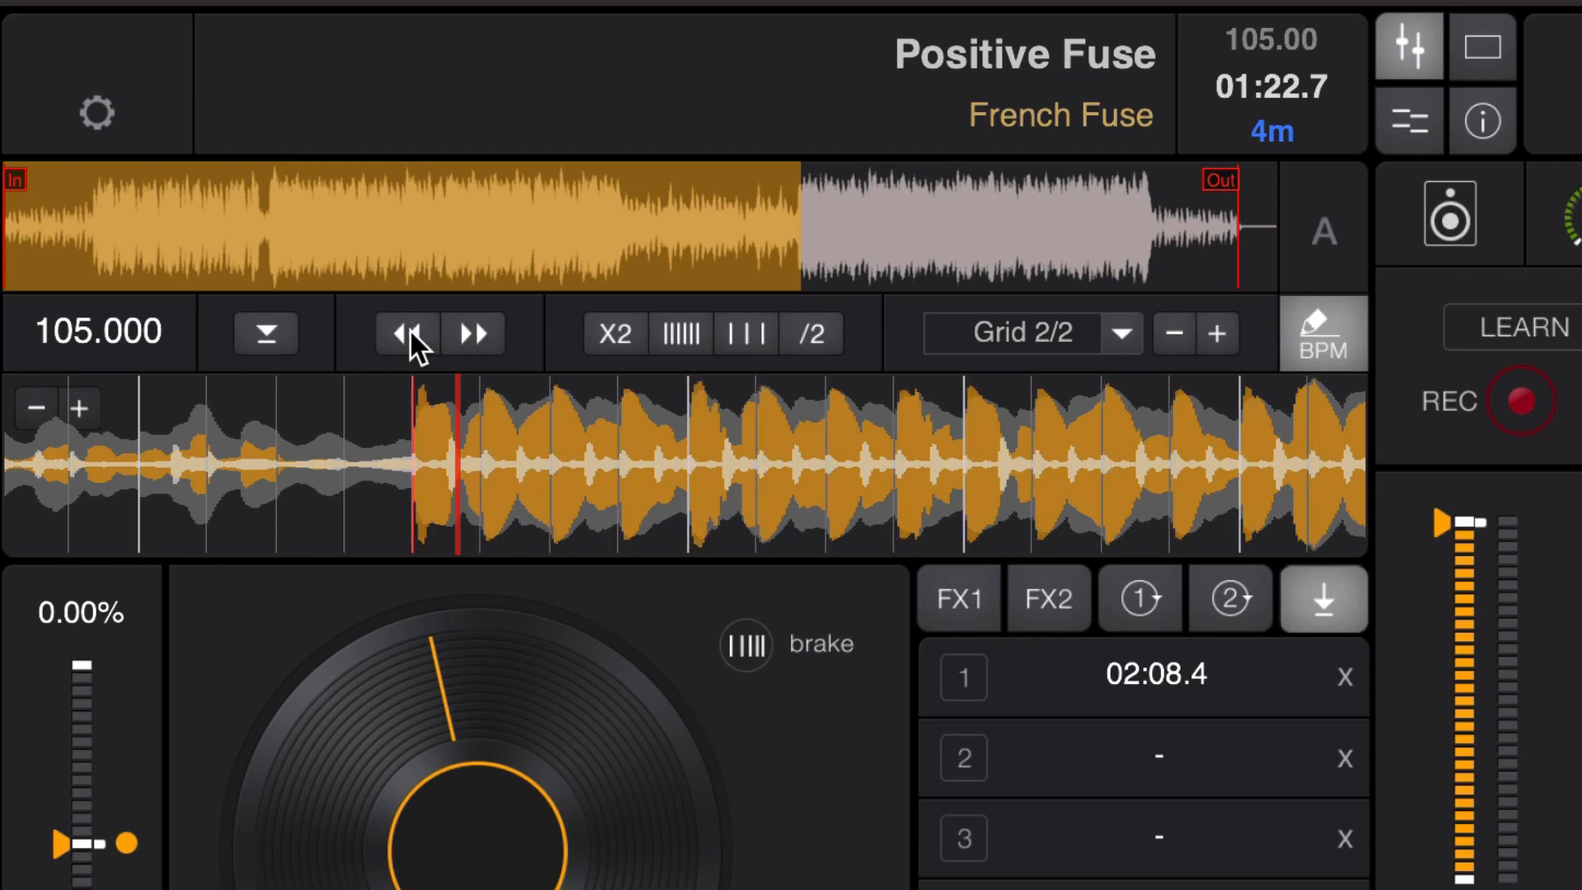
pyautogui.click(409, 328)
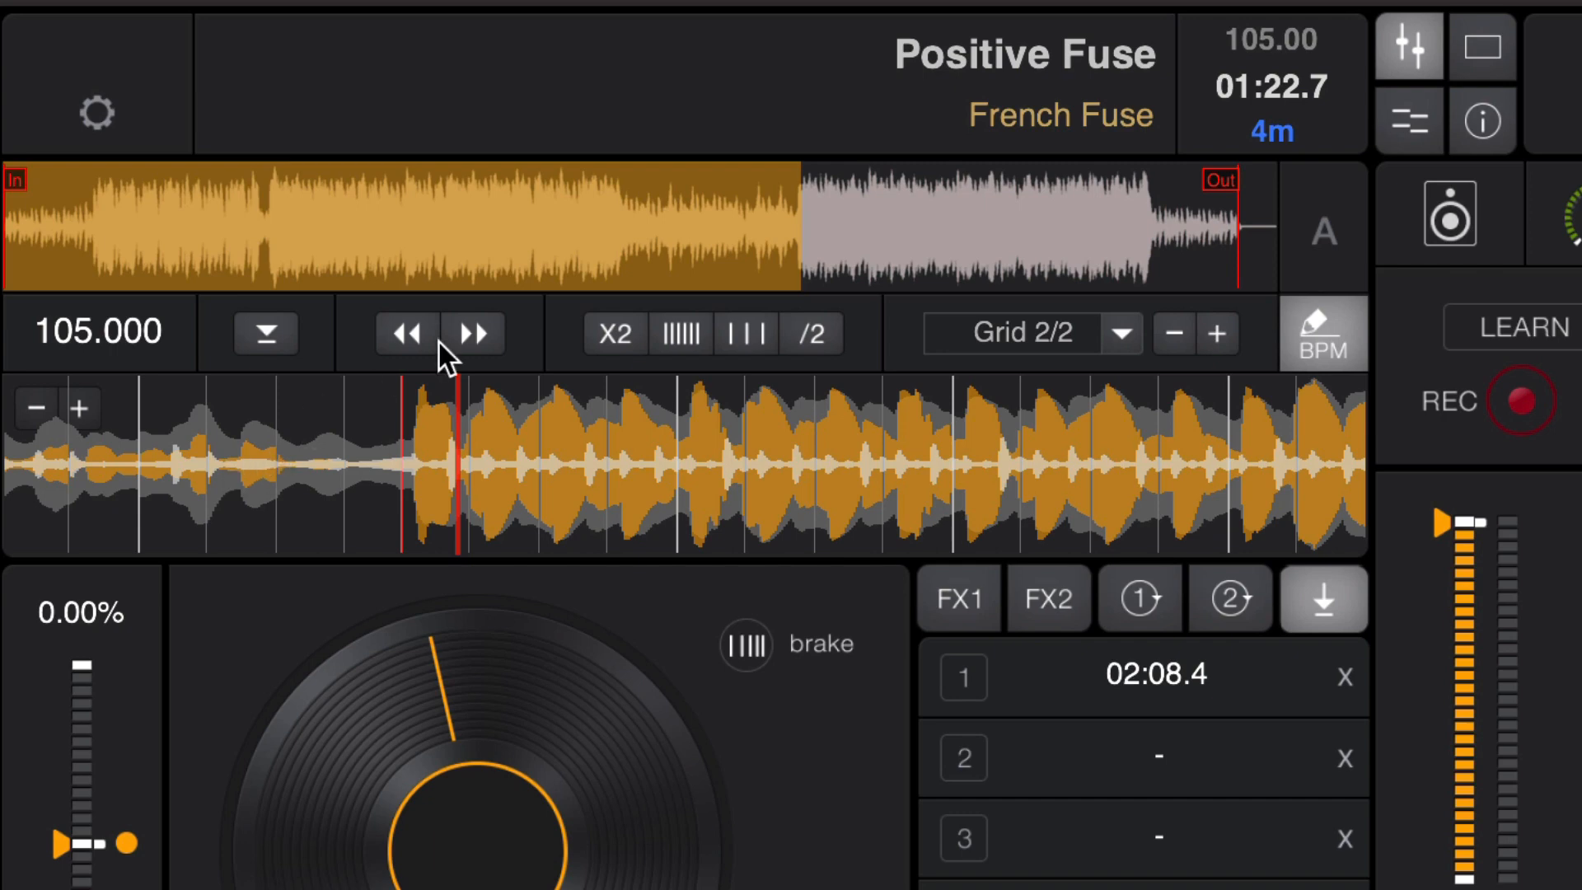
pyautogui.click(478, 330)
pyautogui.click(478, 329)
pyautogui.click(477, 330)
pyautogui.click(477, 330)
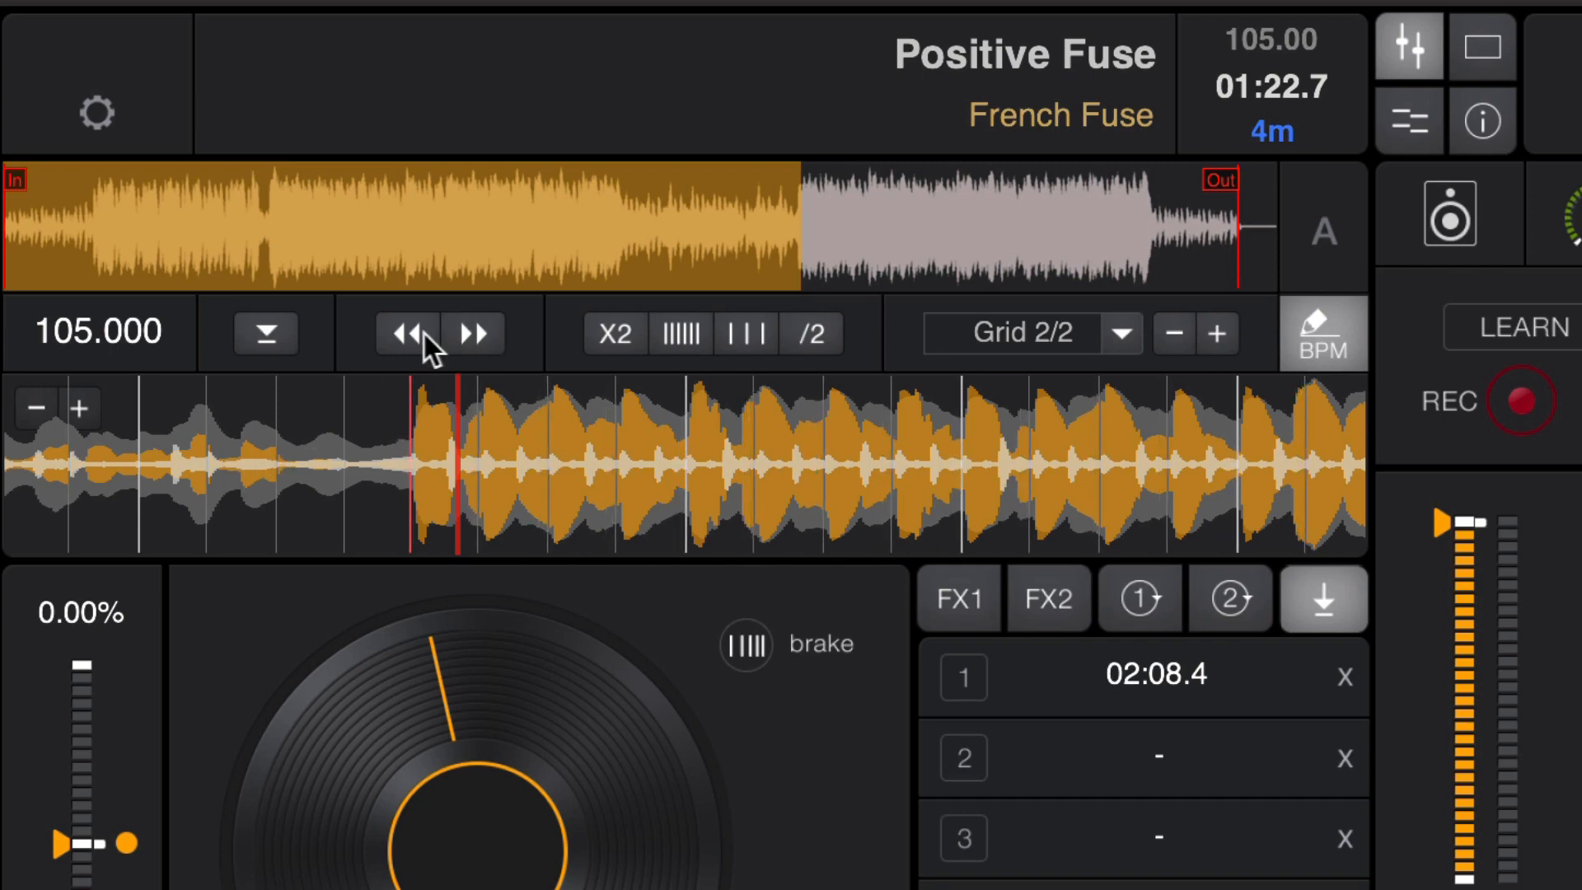
pyautogui.click(419, 330)
pyautogui.click(418, 330)
pyautogui.click(417, 333)
pyautogui.click(482, 333)
pyautogui.click(481, 333)
pyautogui.click(482, 333)
pyautogui.click(480, 330)
pyautogui.click(387, 337)
pyautogui.click(470, 337)
pyautogui.click(402, 338)
pyautogui.click(478, 337)
pyautogui.click(416, 337)
pyautogui.click(468, 338)
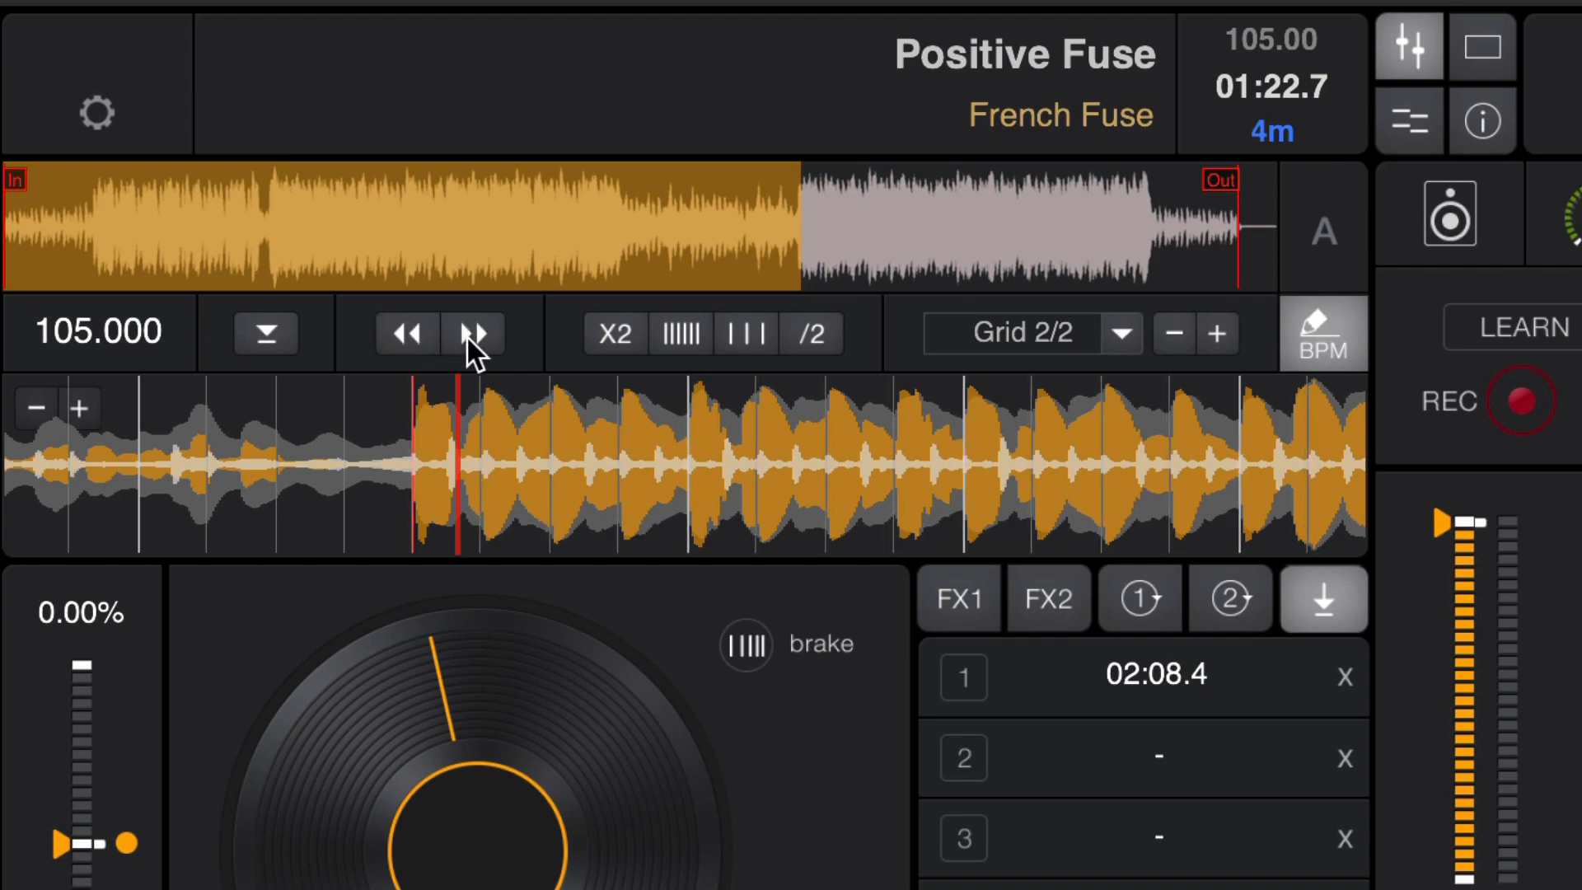
pyautogui.click(468, 338)
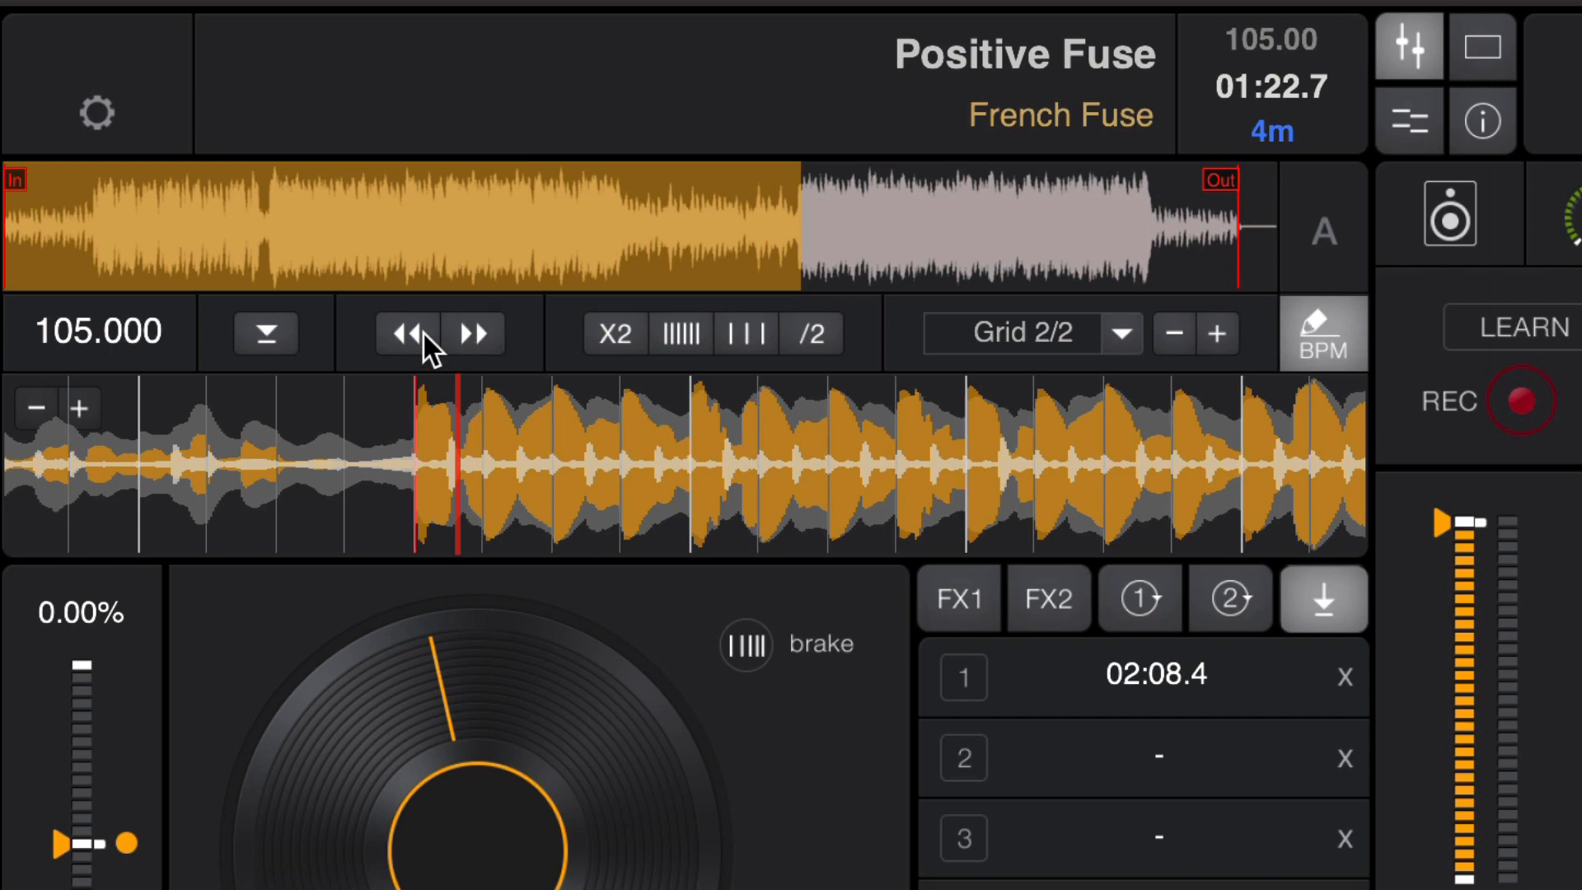
# Step: Try widening the spacing of Grid 2/2, and restore its tempo to 105 BPM
pyautogui.click(754, 348)
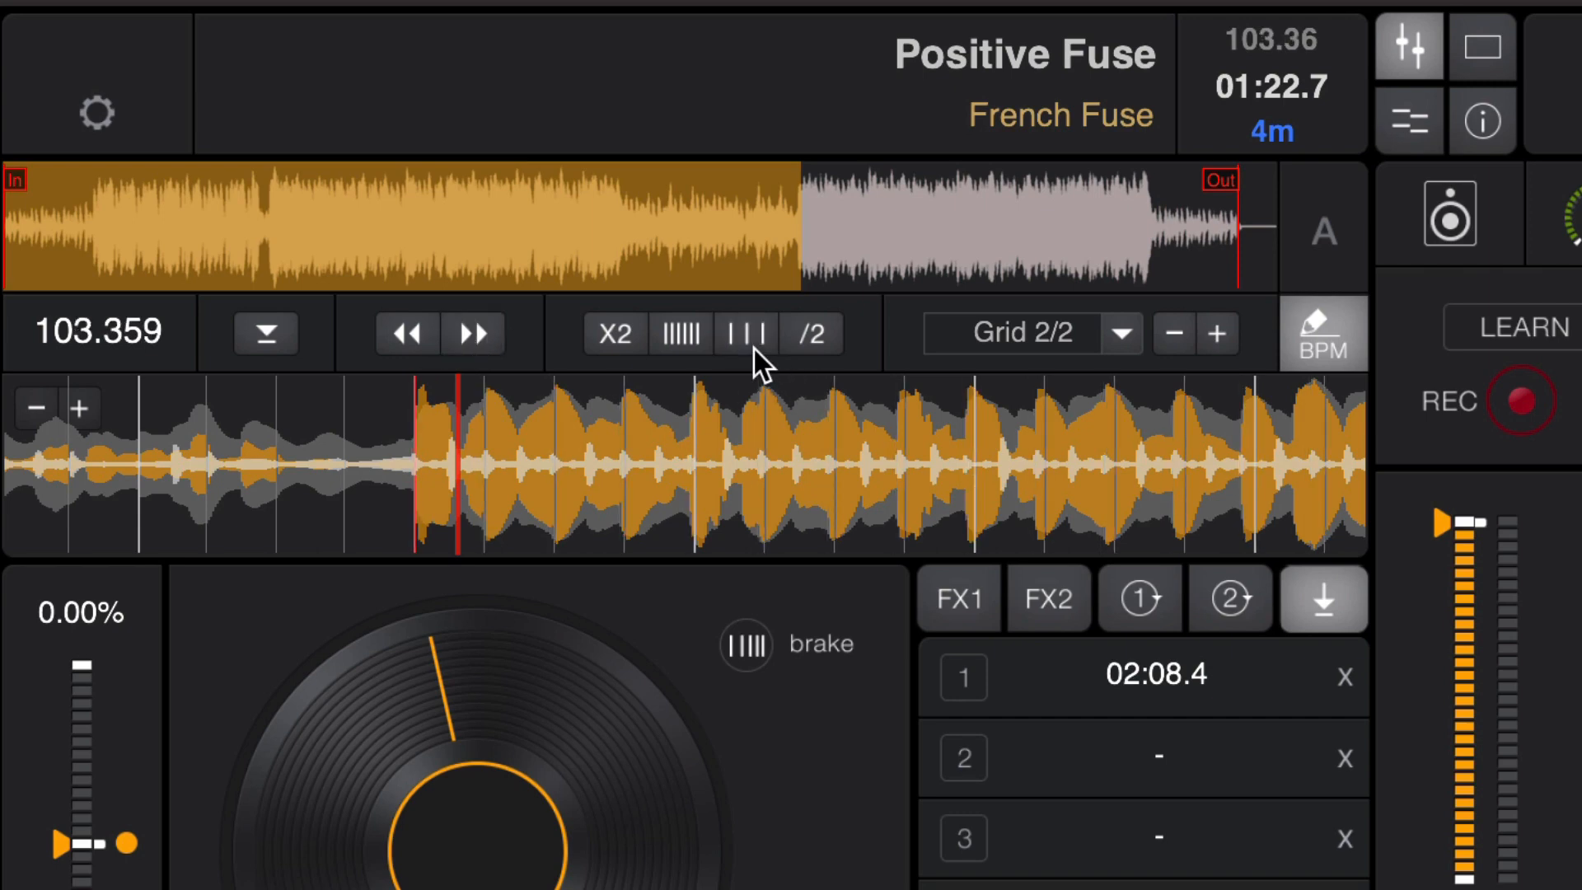
pyautogui.click(754, 348)
pyautogui.click(690, 346)
pyautogui.click(691, 346)
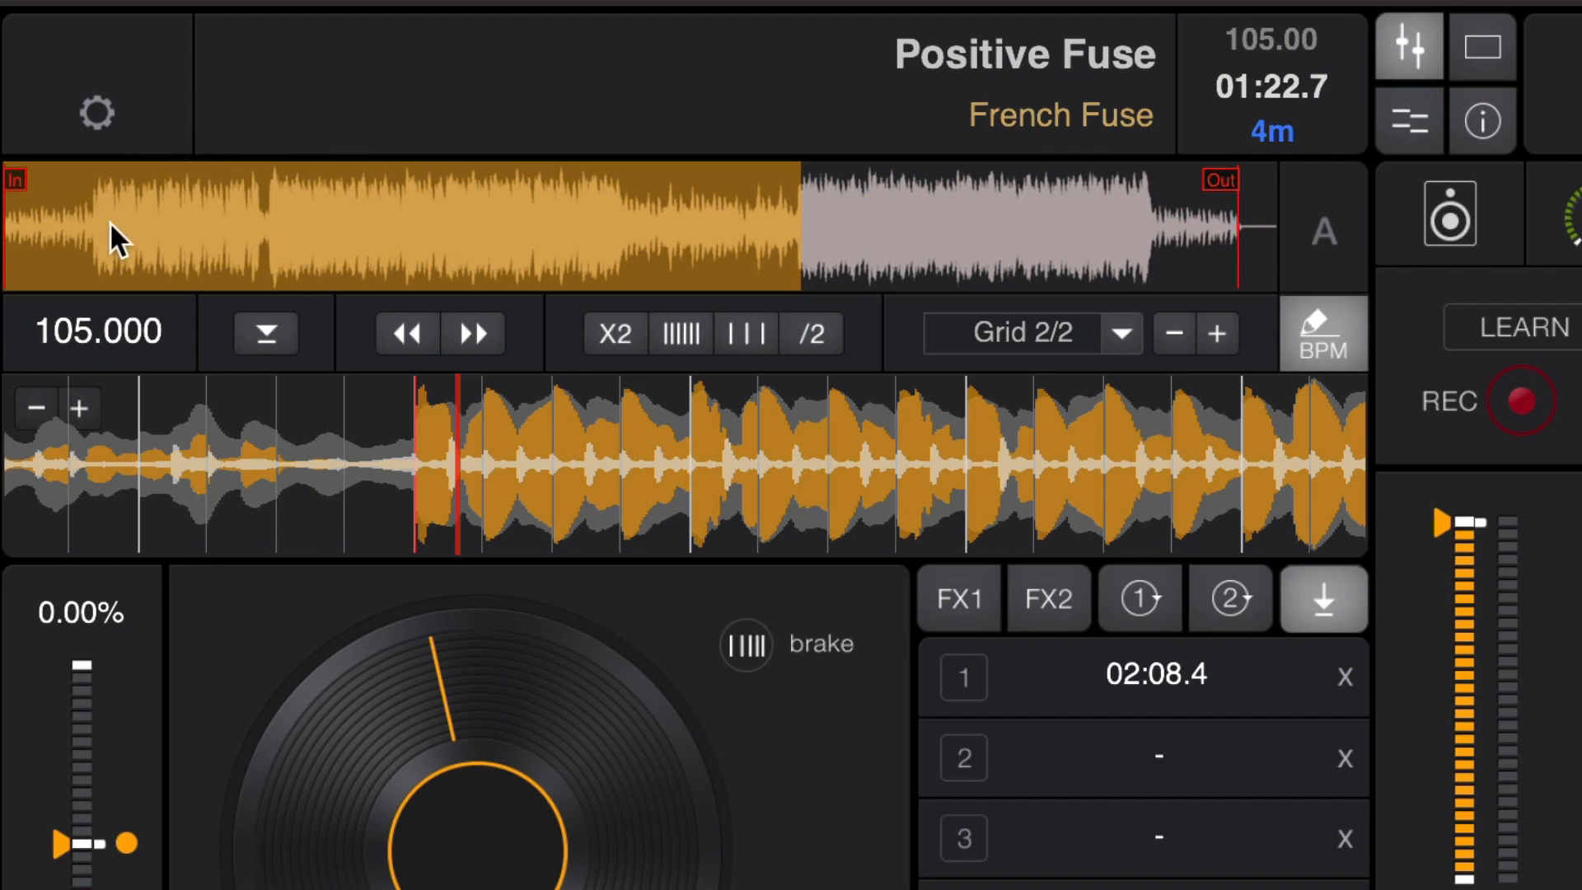
# Step: Check how Grid 1/2 lines up with the beats at several song positions from 00:09.9 to 00:41.4
pyautogui.click(107, 223)
pyautogui.click(100, 223)
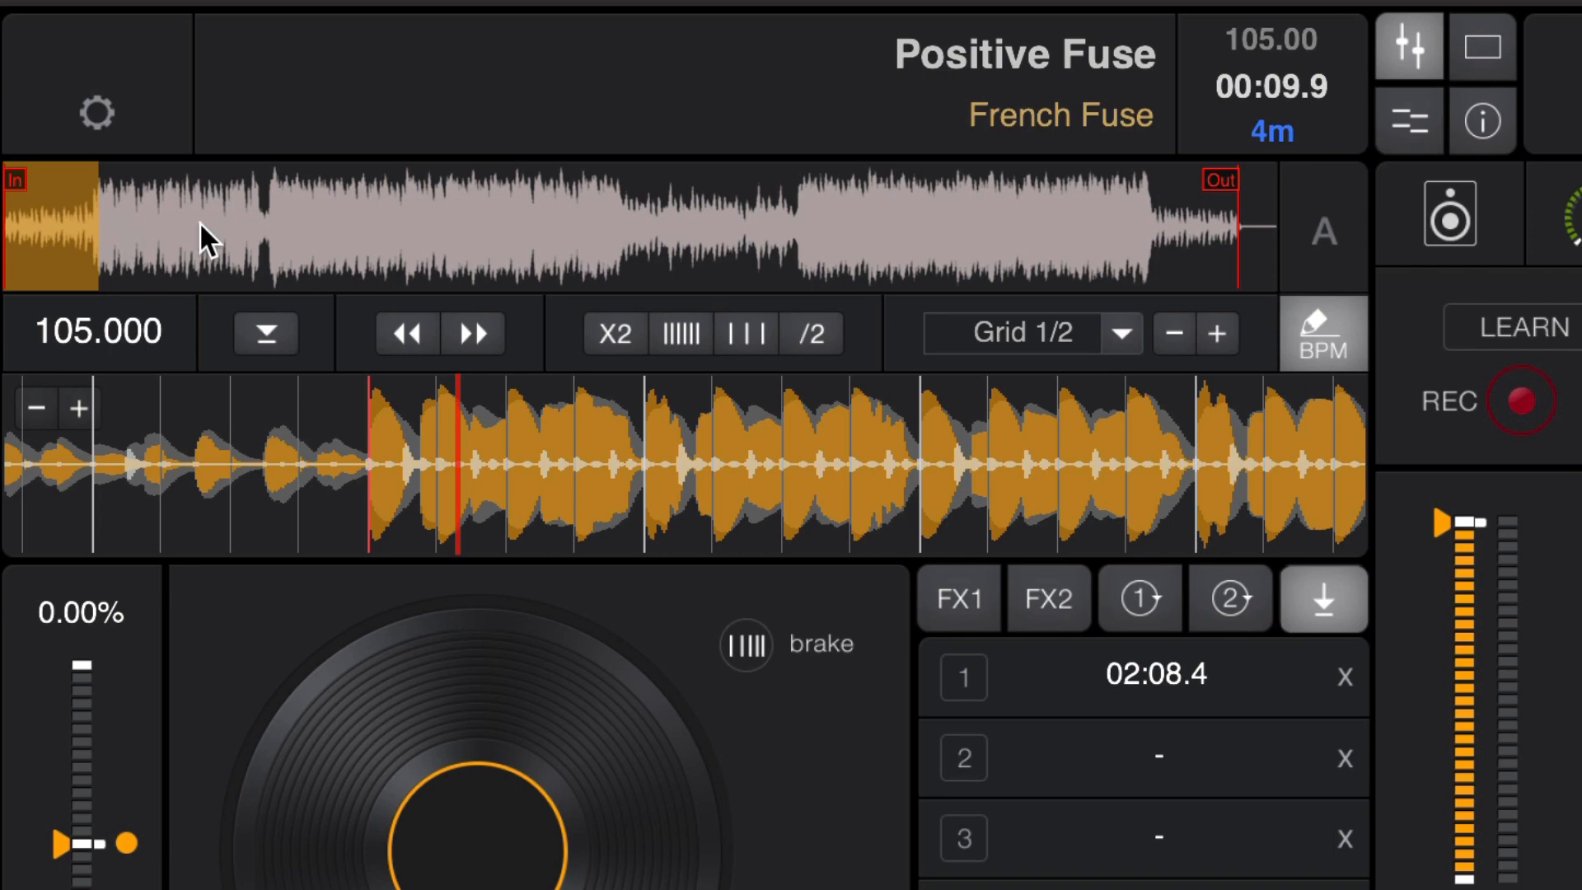
pyautogui.click(173, 228)
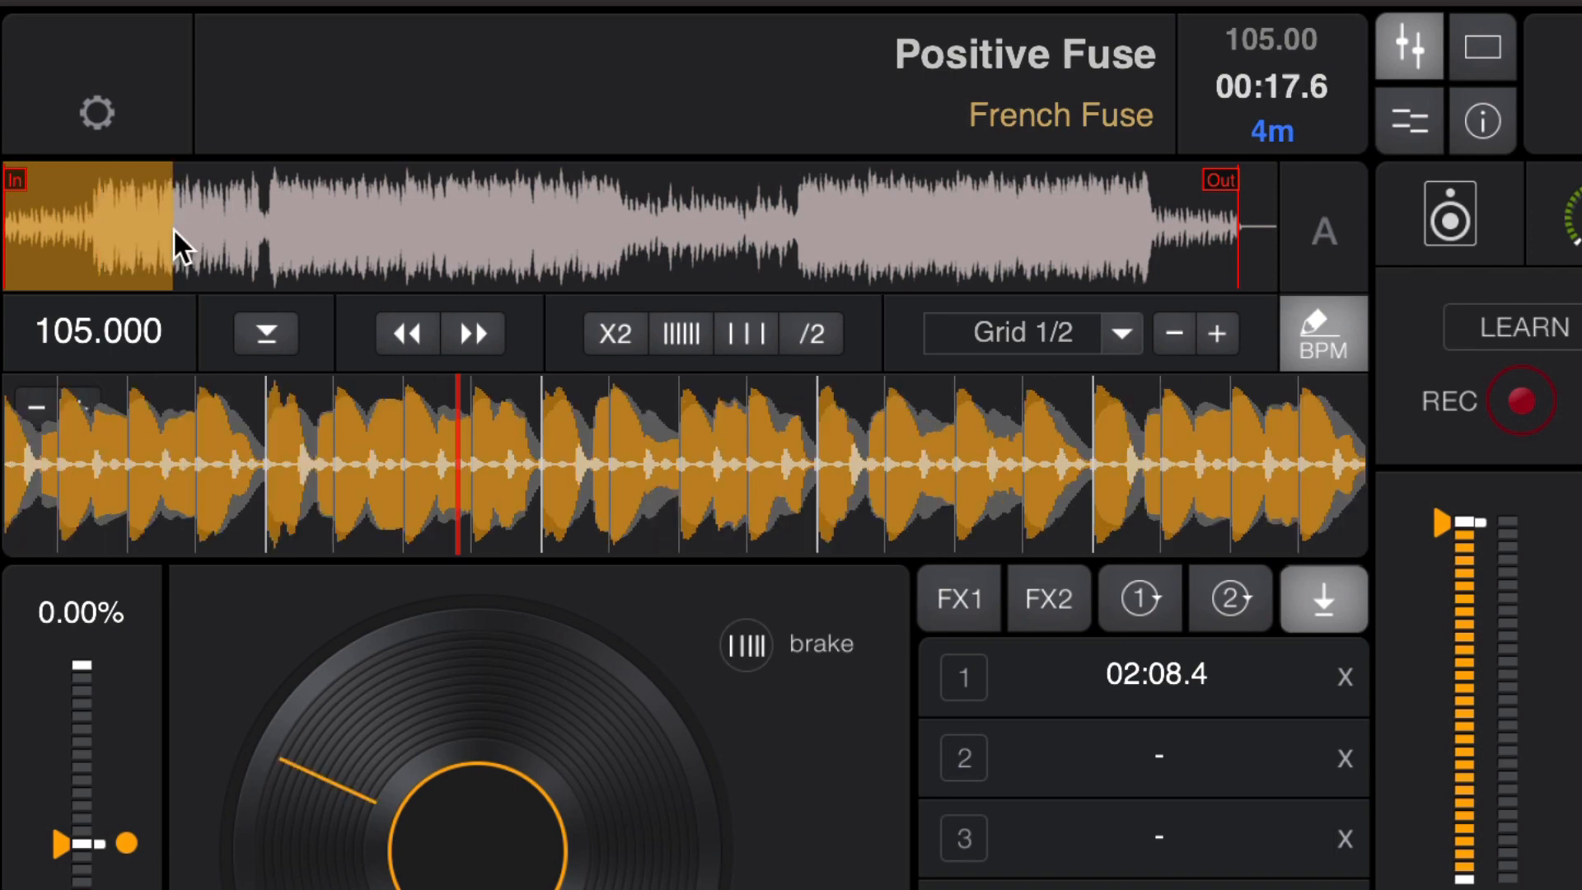
pyautogui.click(240, 238)
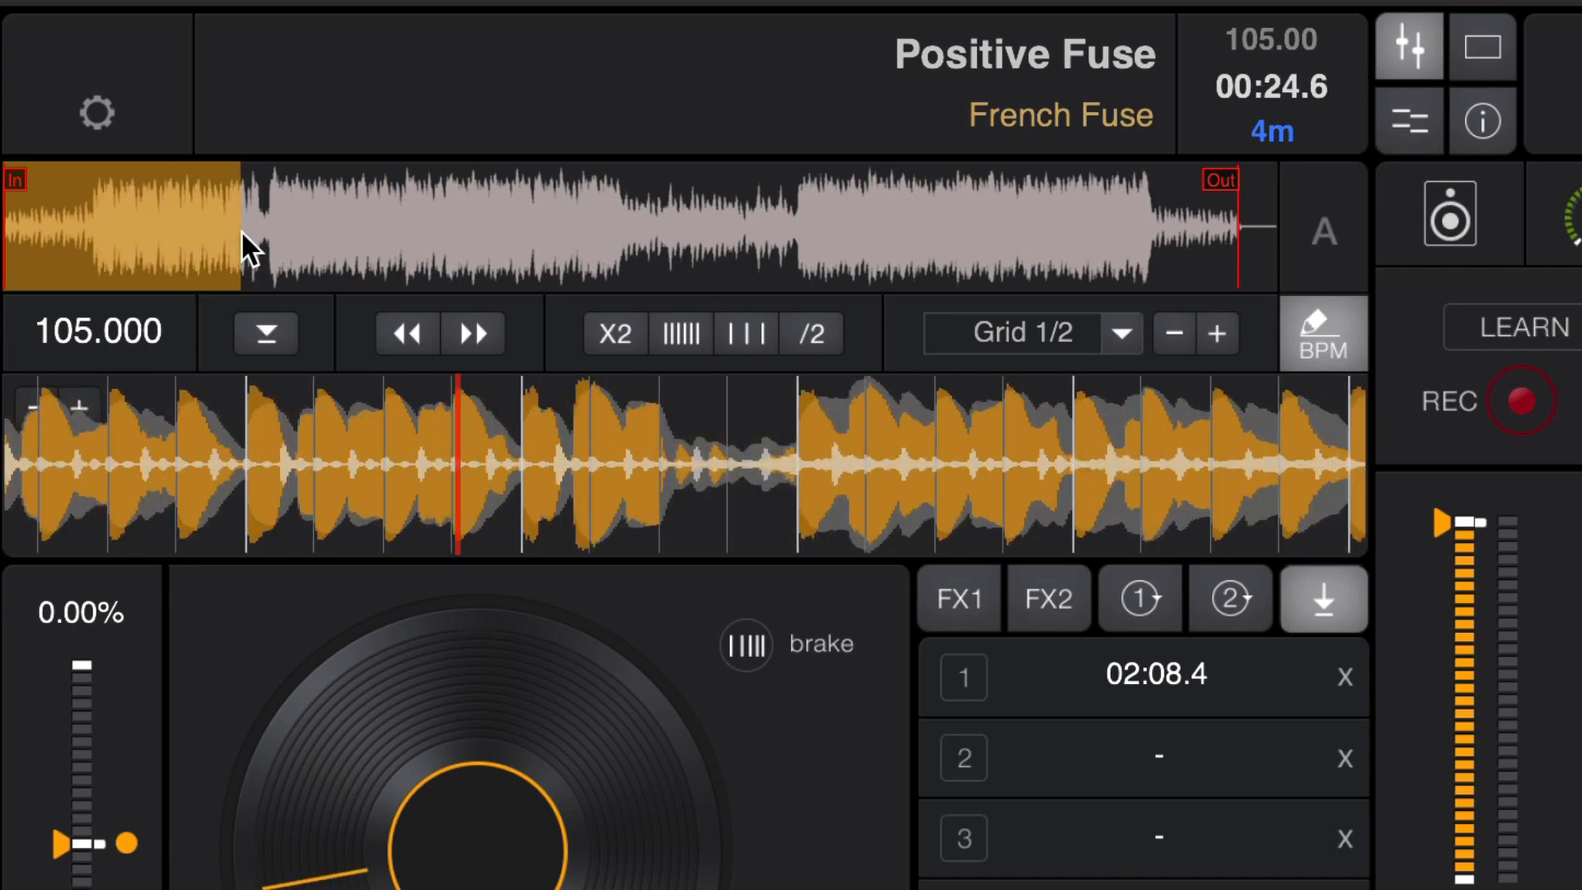
pyautogui.click(403, 230)
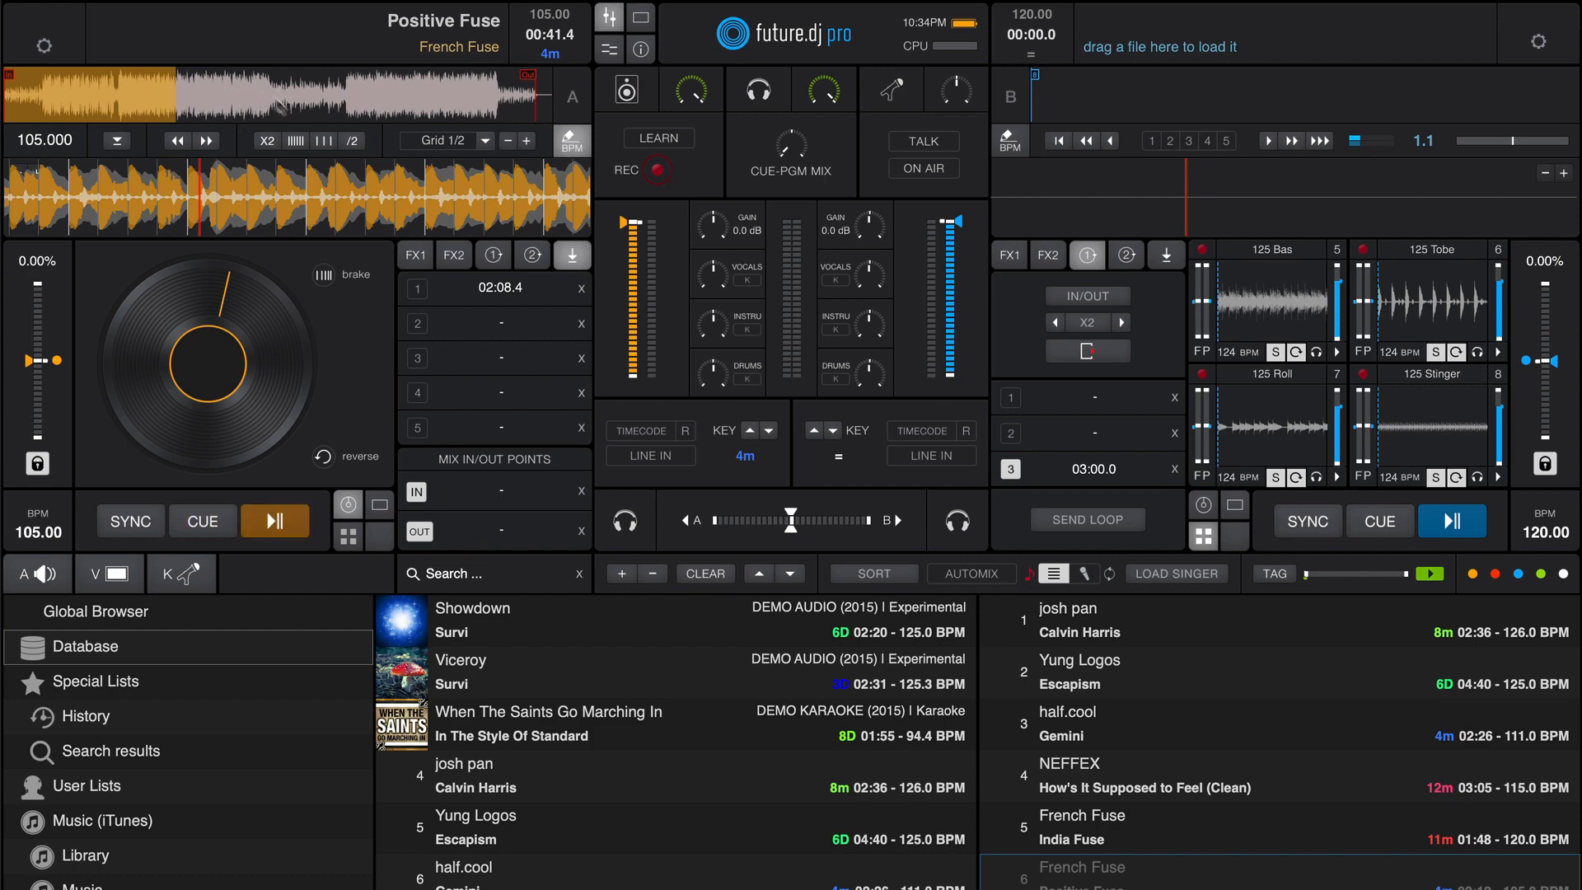
# Step: Leave deck A's BPM editing mode, reopening it briefly before closing it for good
pyautogui.click(569, 143)
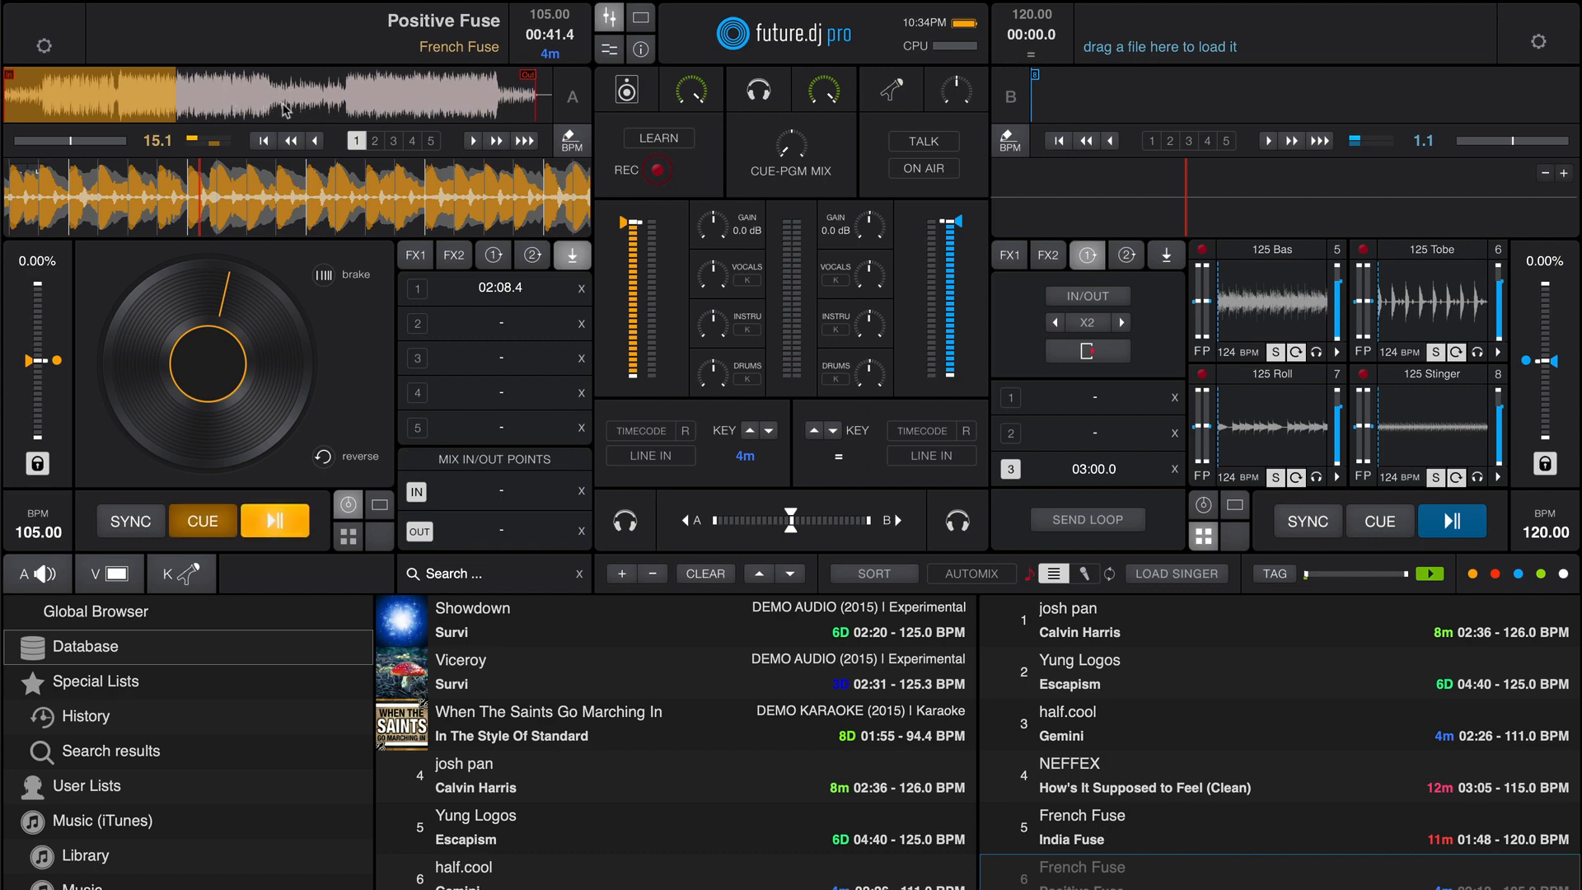
pyautogui.click(573, 150)
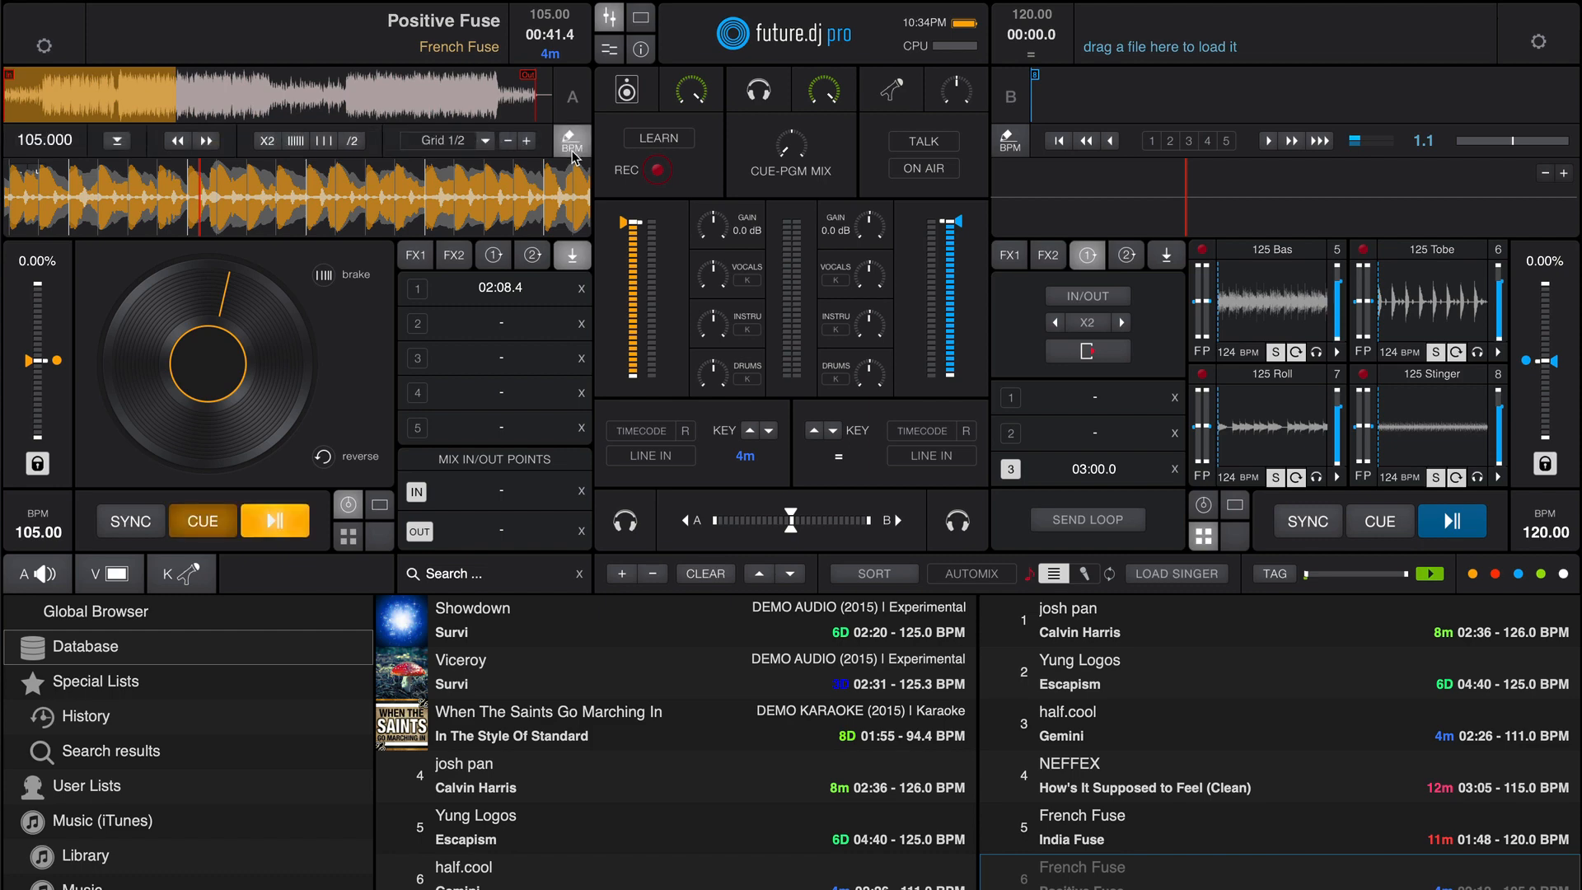
pyautogui.click(572, 152)
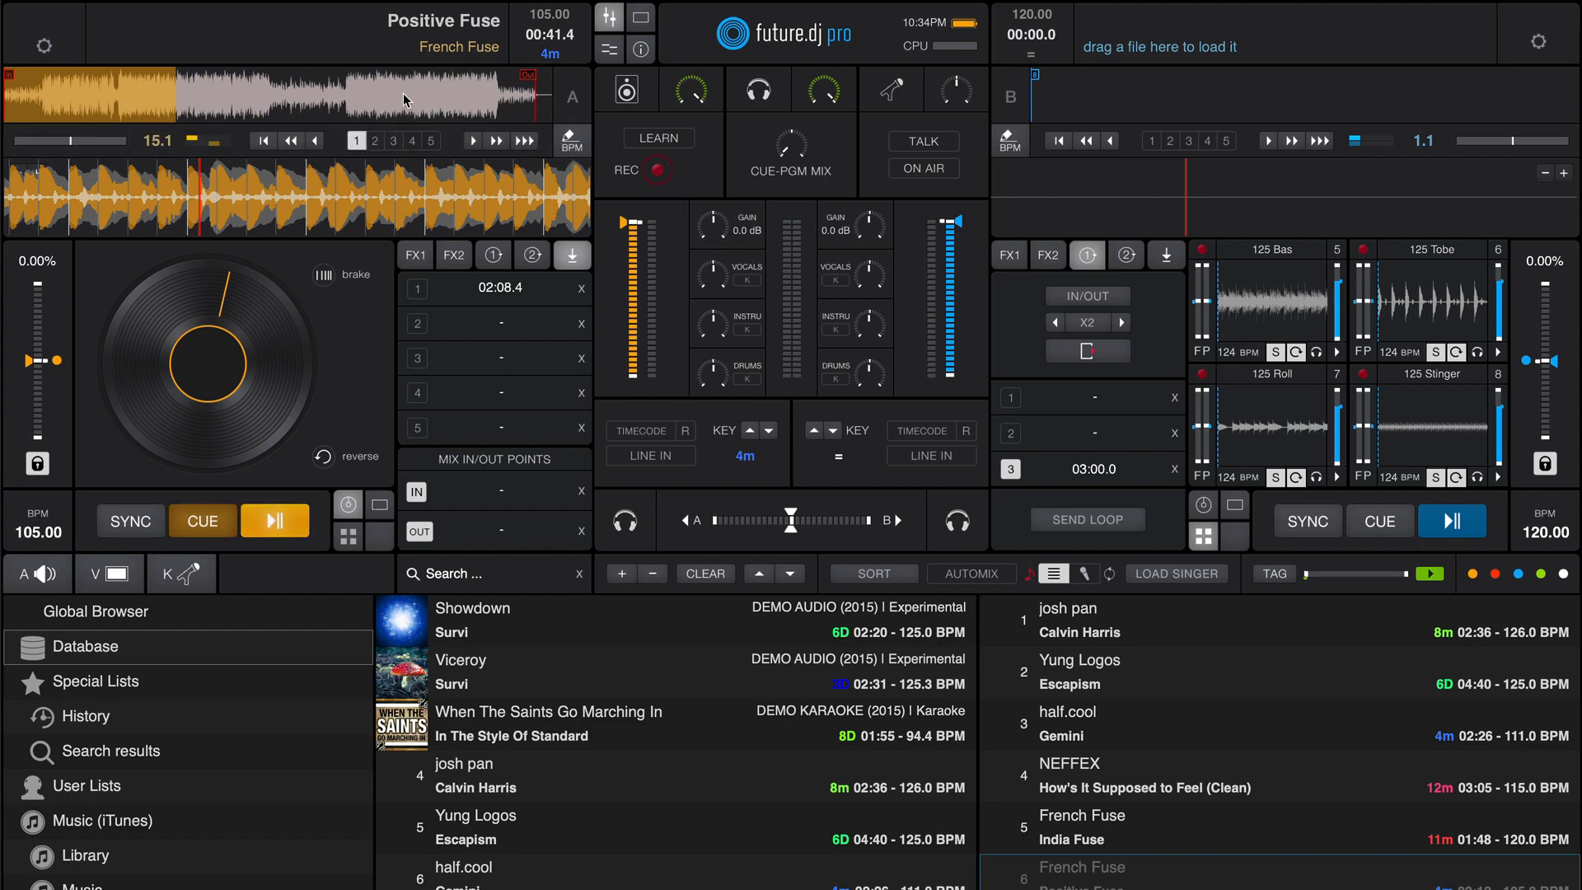